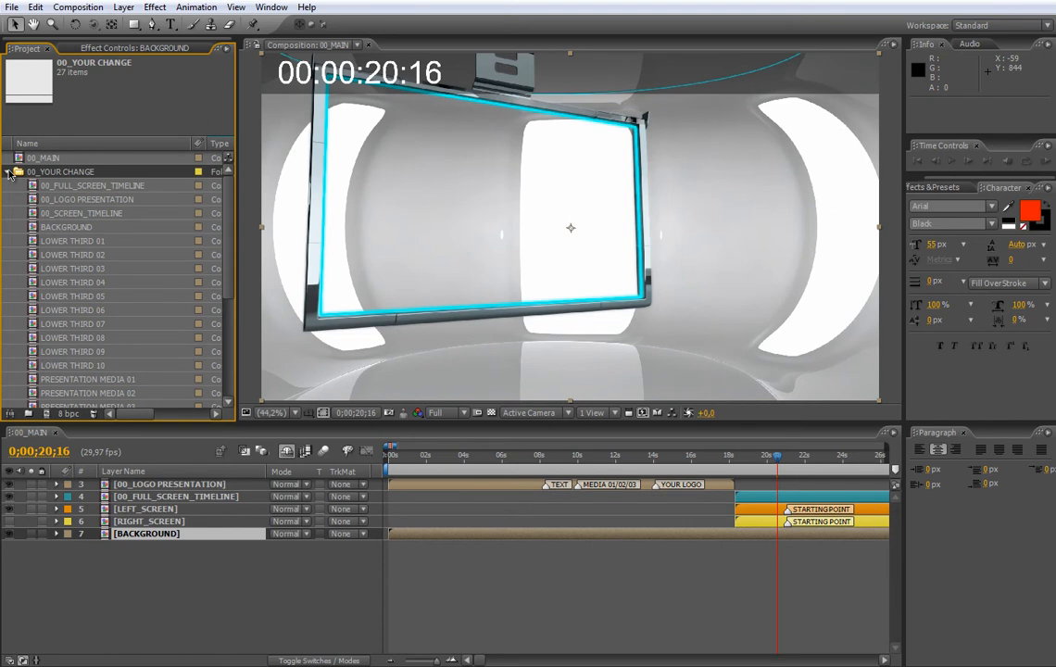
Collapse the 00_YOUR CHANGE folder and examine the project's MUSIC and OTHER_COMPS folders.
{"action": "left_click", "coordinate": [37, 186]}
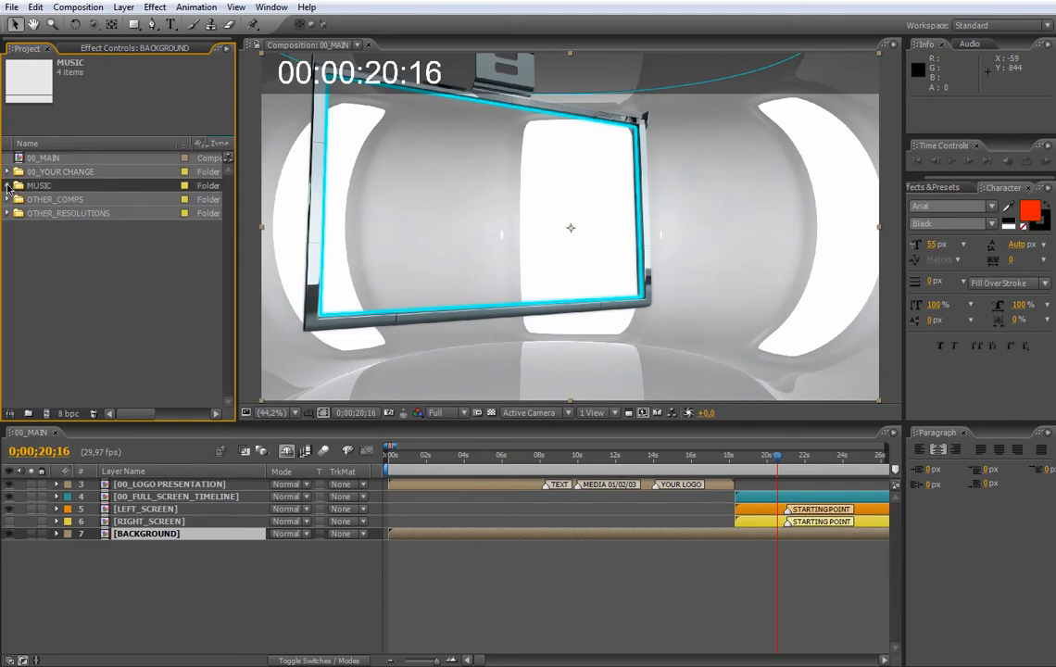
{"action": "double_click", "coordinate": [39, 186]}
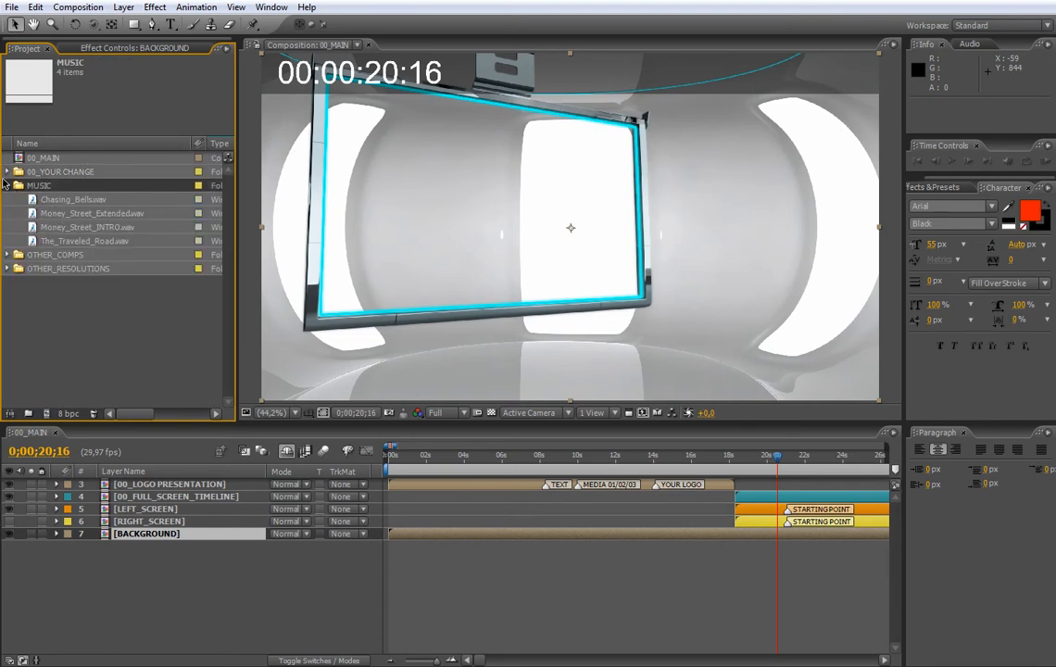
{"action": "left_click", "coordinate": [7, 184]}
{"action": "left_click", "coordinate": [43, 200]}
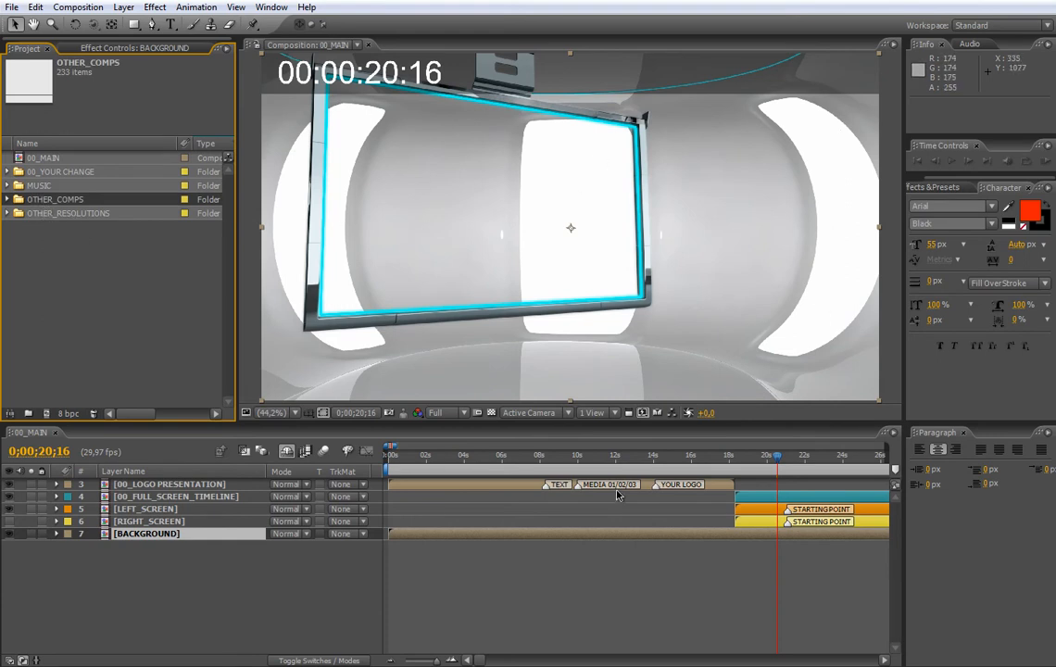
Examine the alternative formats in OTHER_RESOLUTIONS and compare their settings with 00_MAIN, leaving the folder collapsed.
{"action": "left_click", "coordinate": [65, 215]}
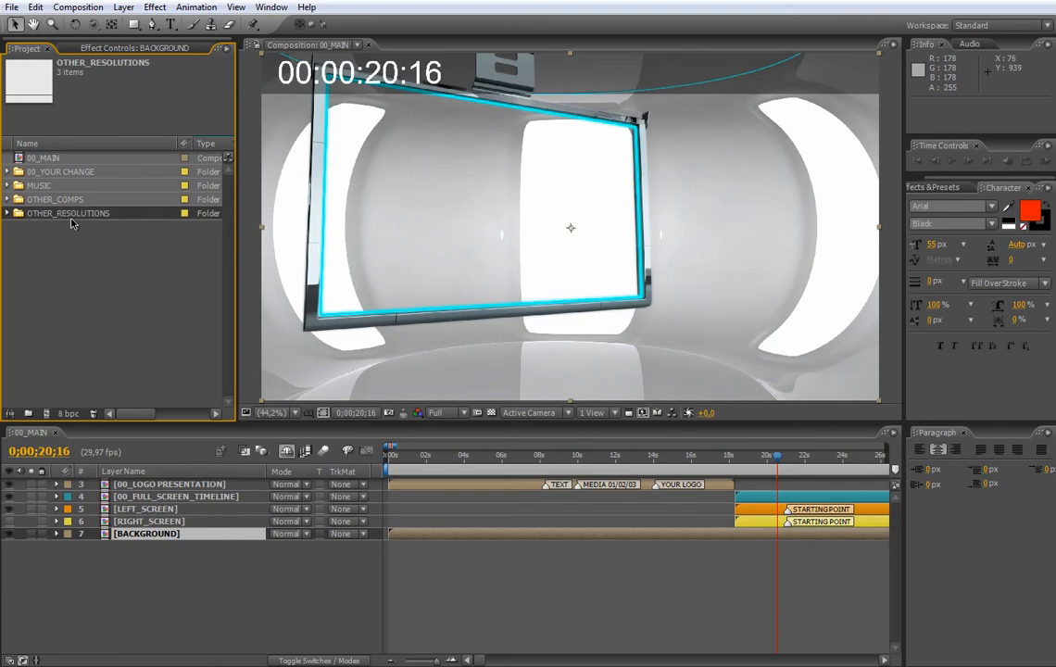
{"action": "left_click", "coordinate": [6, 213]}
{"action": "left_click", "coordinate": [41, 160]}
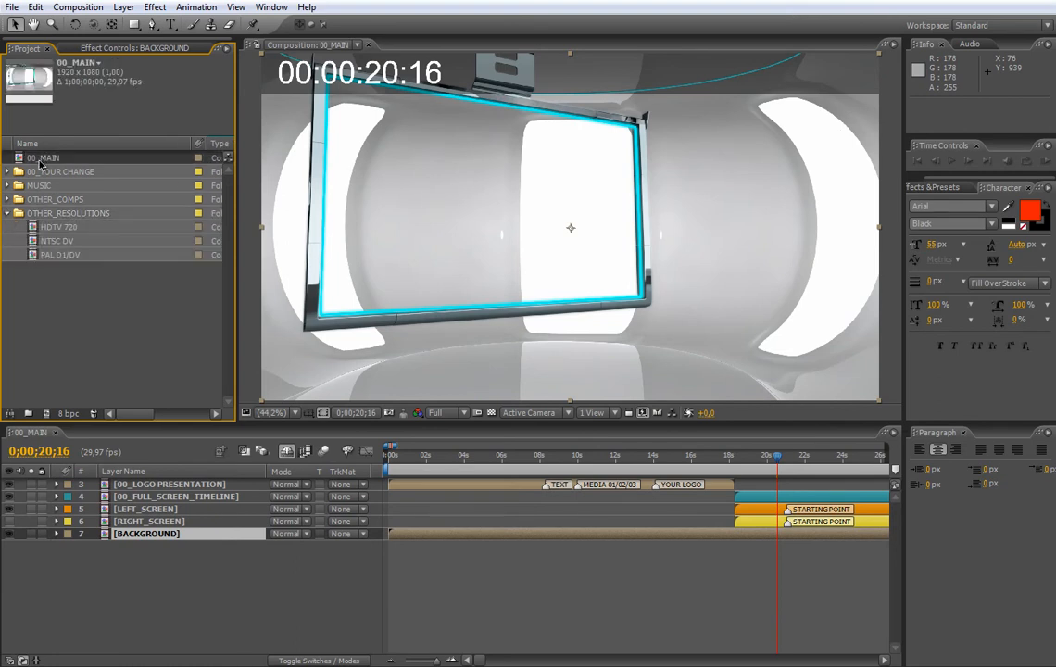
{"action": "key", "text": "Down"}
{"action": "key", "text": "Down"}
{"action": "key", "text": "Down"}
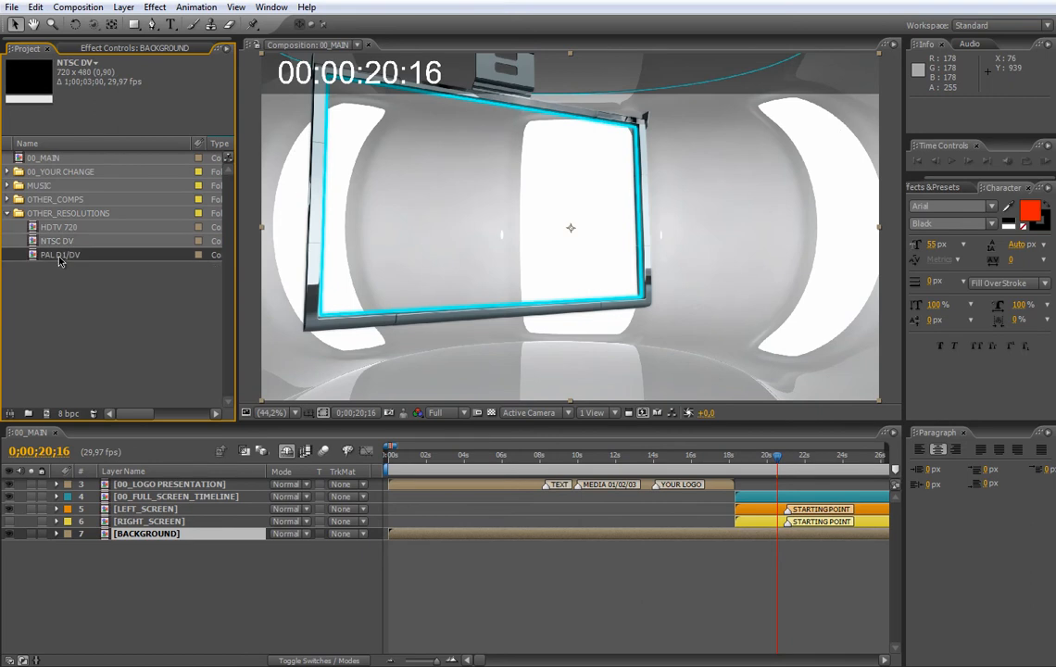
{"action": "left_click", "coordinate": [6, 213]}
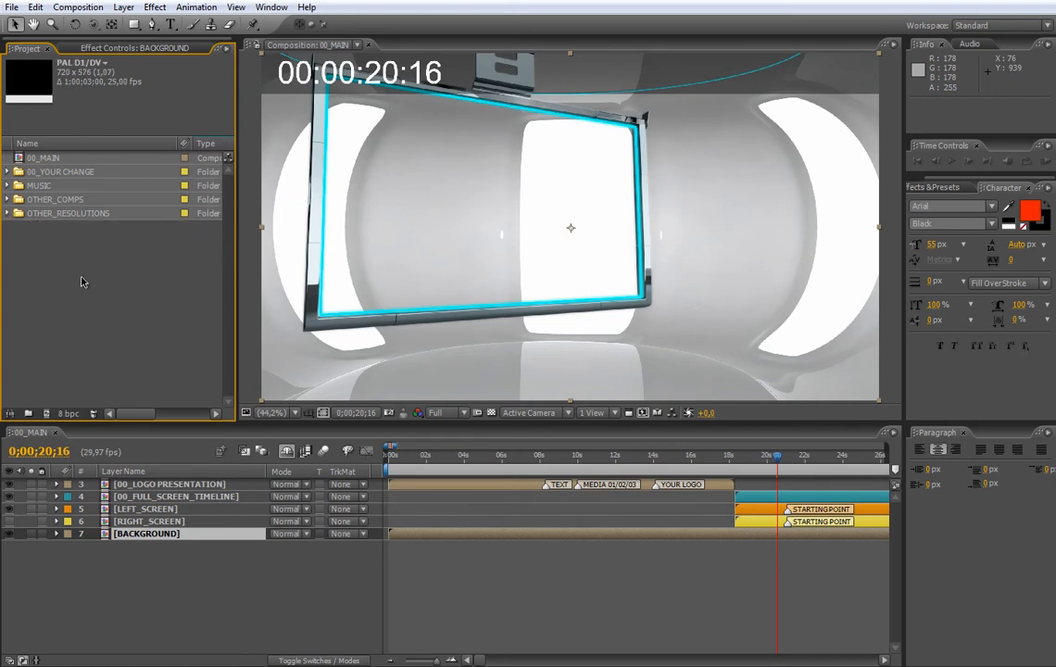
Review the 00_LOGO PRESENTATION, 00_FULL_SCREEN_TIMELINE, LEFT_SCREEN and RIGHT_SCREEN layers of the 00_MAIN composition.
{"action": "left_click", "coordinate": [568, 599]}
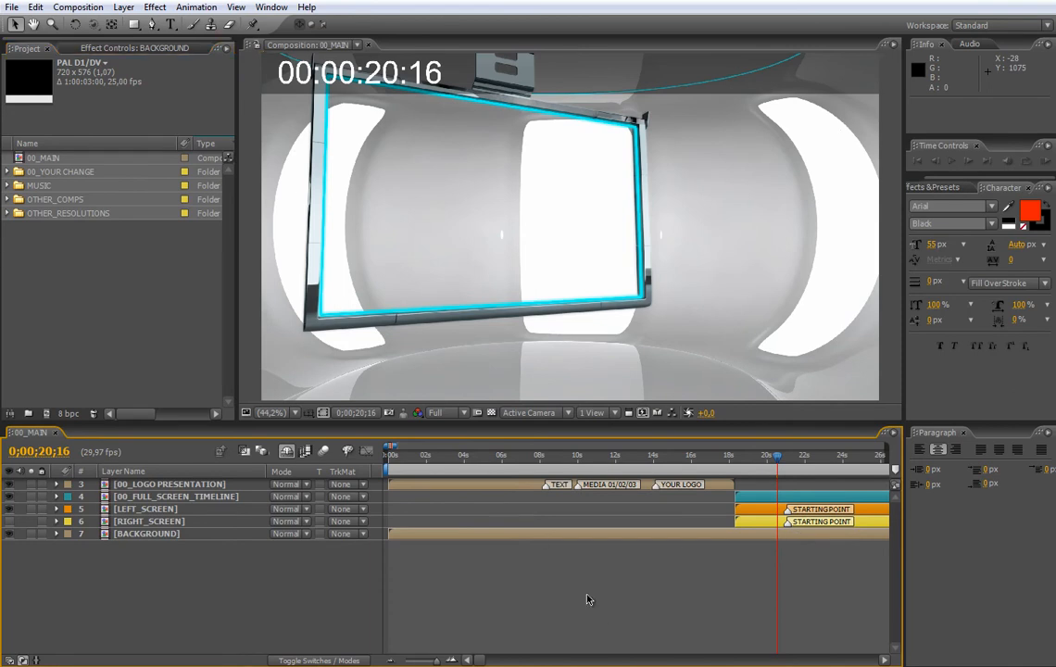
{"action": "left_click", "coordinate": [232, 485]}
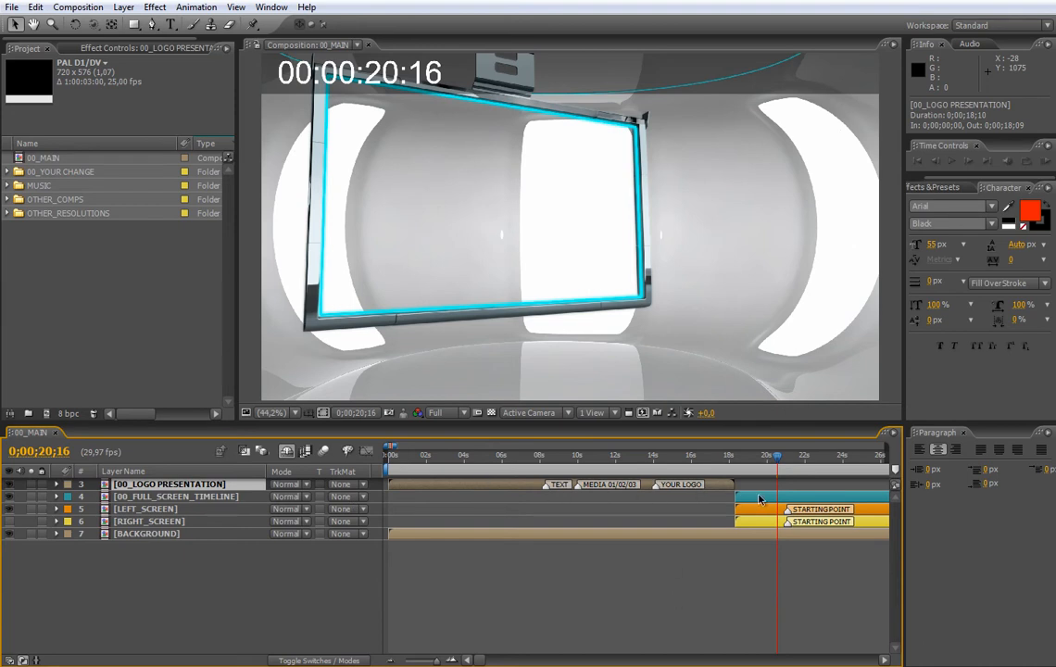
{"action": "left_click", "coordinate": [190, 498]}
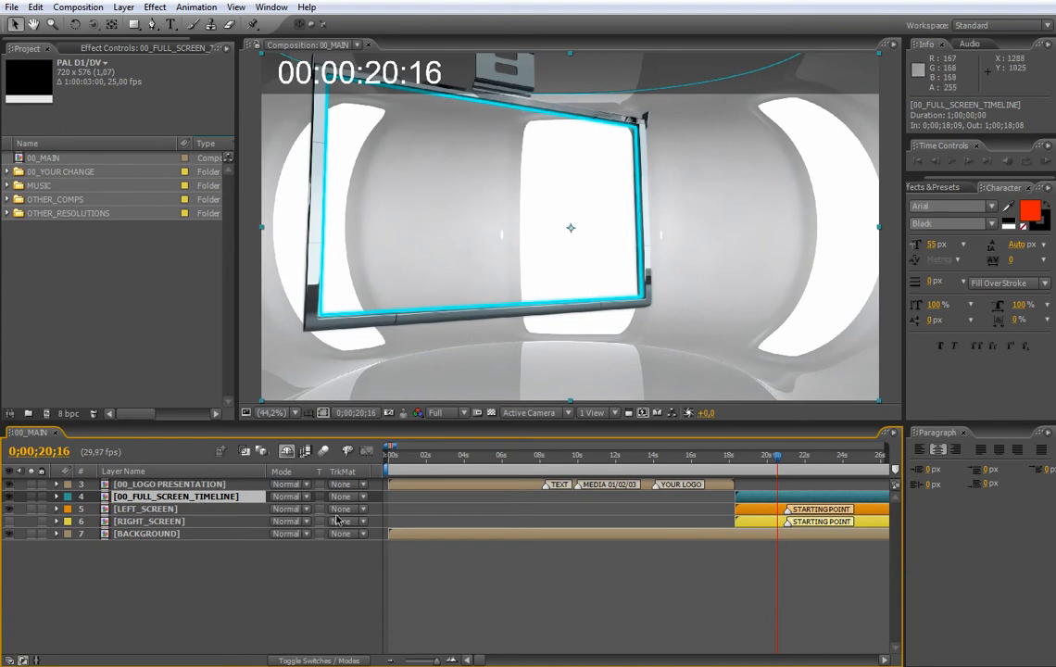
{"action": "left_click", "coordinate": [151, 509]}
{"action": "left_click", "coordinate": [137, 521]}
{"action": "left_click", "coordinate": [130, 510]}
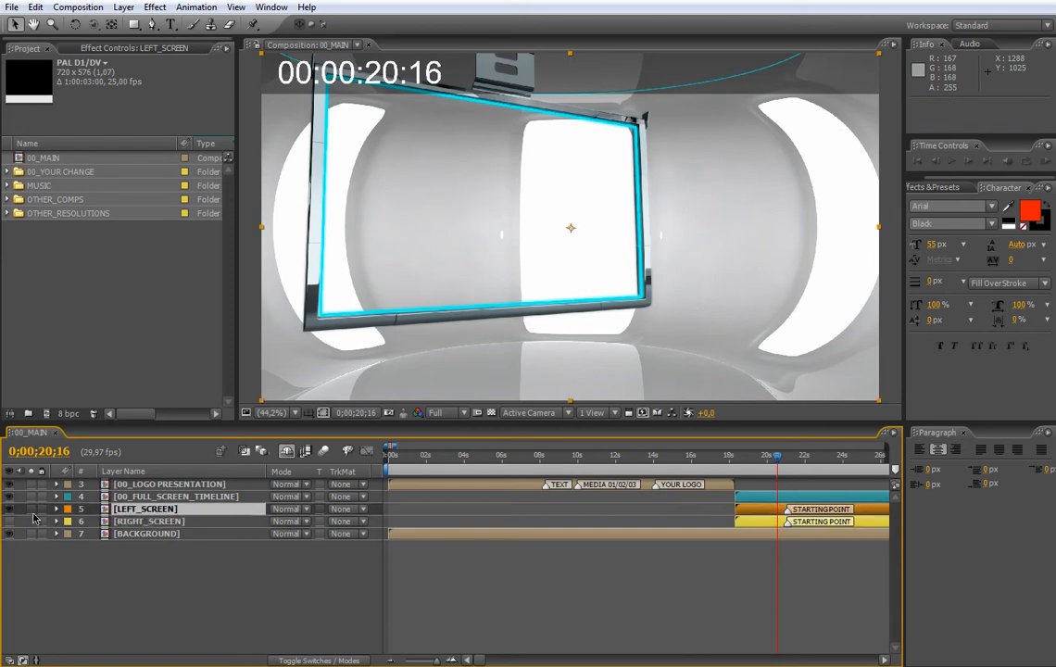
Compare the two screen layouts by showing RIGHT_SCREEN instead of LEFT_SCREEN, and restore the original layer visibility.
{"action": "left_click", "coordinate": [9, 509]}
{"action": "left_click", "coordinate": [9, 521]}
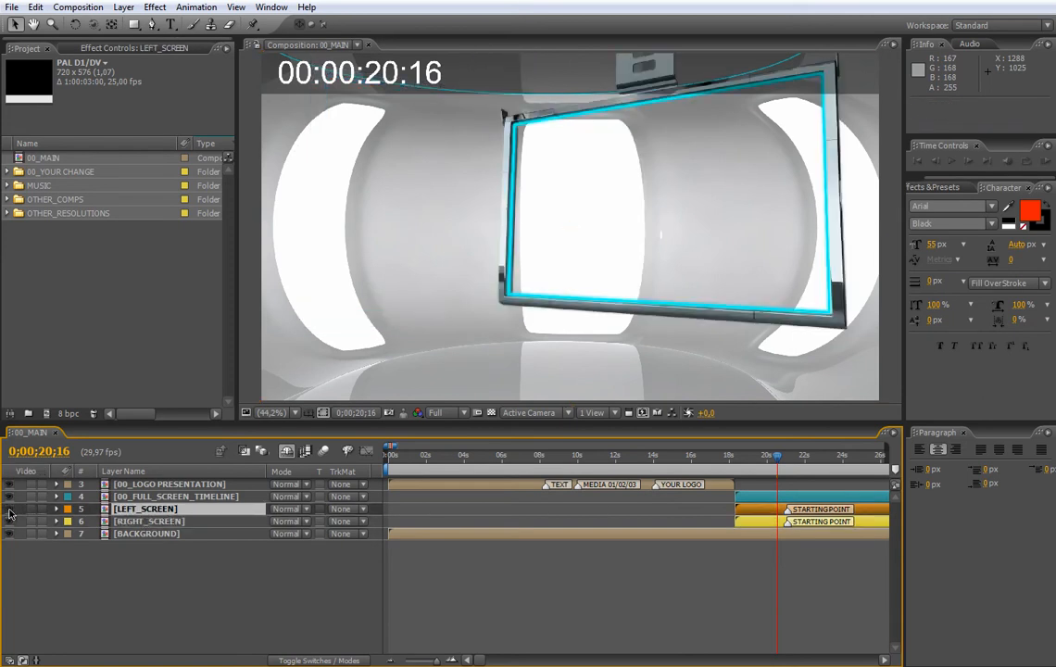
{"action": "left_click", "coordinate": [10, 509]}
{"action": "left_click", "coordinate": [9, 520]}
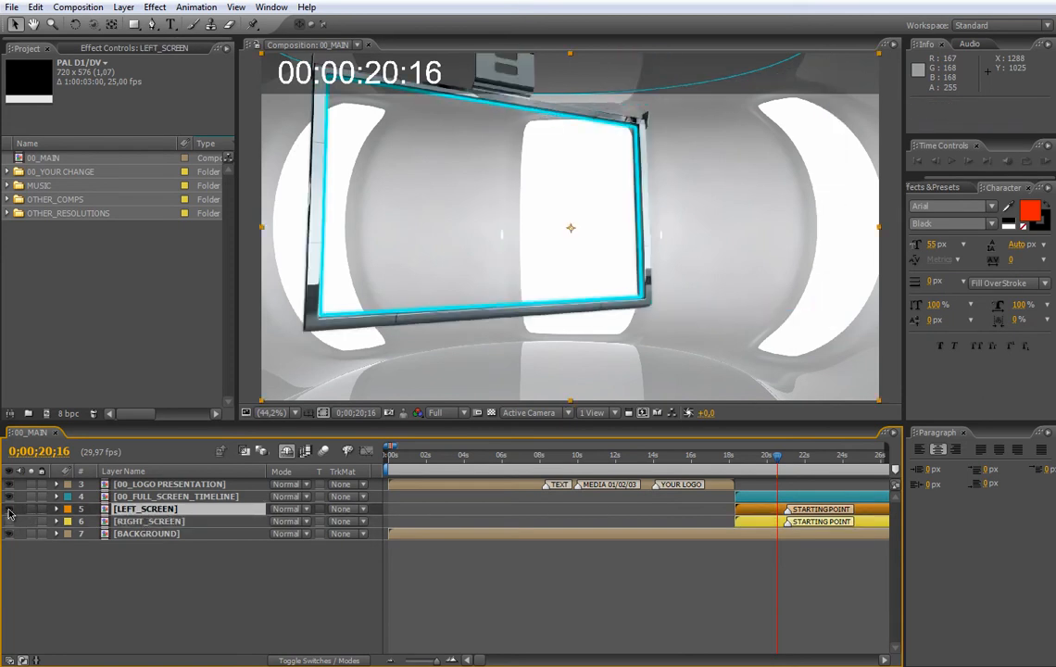
Select the BACKGROUND layer in 00_MAIN and open the BACKGROUND composition from the 00_YOUR CHANGE folder.
{"action": "left_click", "coordinate": [527, 535]}
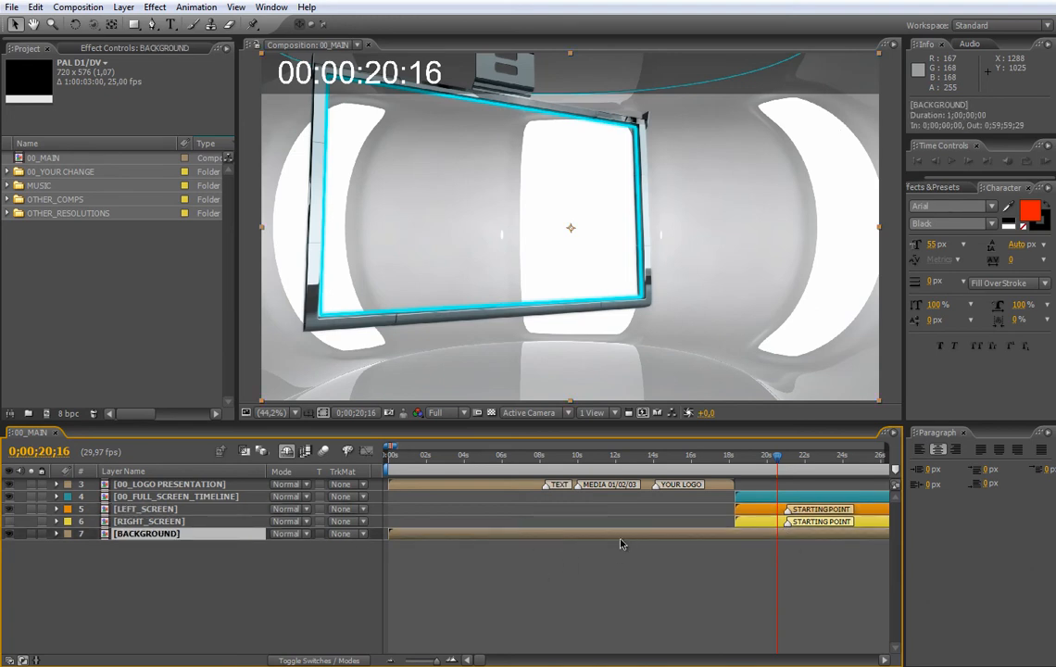
{"action": "left_click", "coordinate": [9, 171]}
{"action": "double_click", "coordinate": [62, 212]}
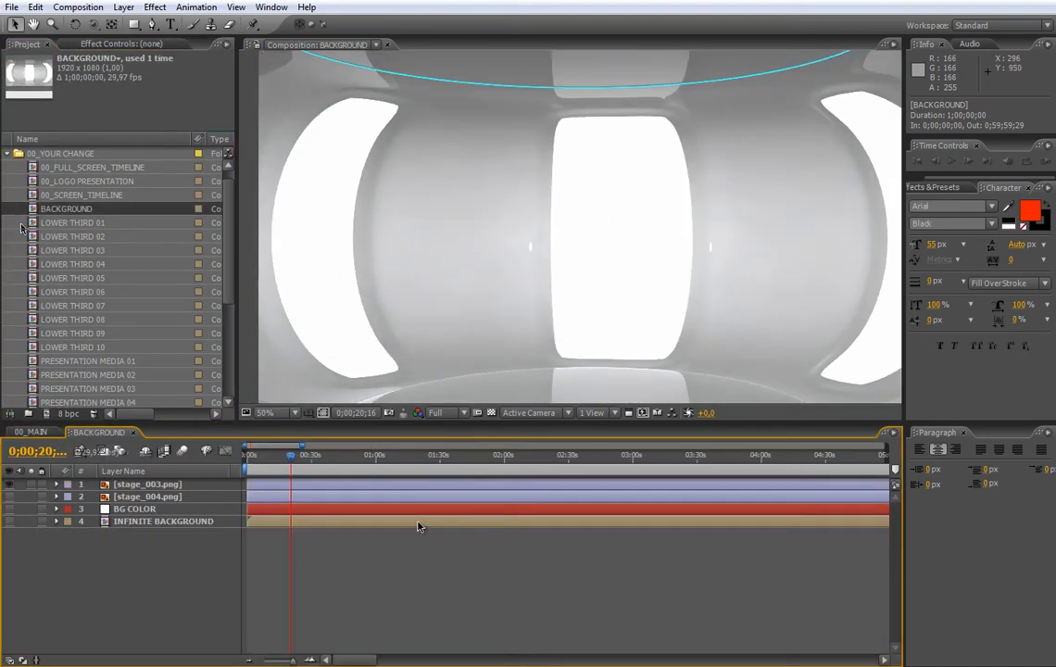
Preview the stage backgrounds, hide stage_003.png and stage_004.png, and show the INFINITE BACKGROUND layer instead.
{"action": "left_click", "coordinate": [9, 497]}
{"action": "left_click", "coordinate": [10, 507]}
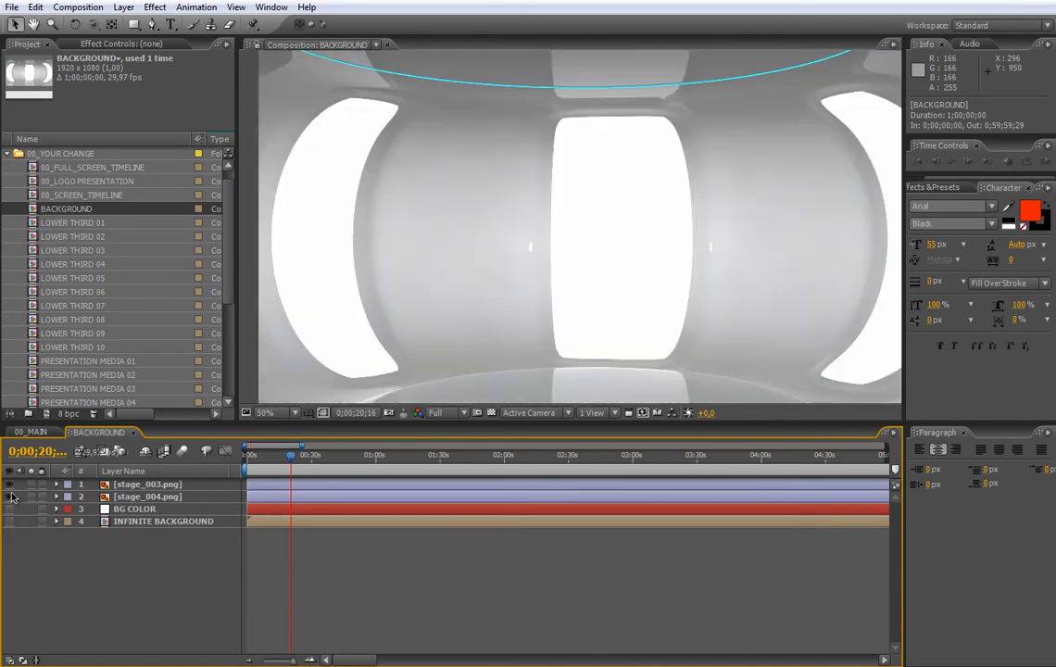
{"action": "left_click", "coordinate": [9, 484]}
{"action": "left_click", "coordinate": [9, 496]}
{"action": "left_click", "coordinate": [9, 509]}
{"action": "left_click", "coordinate": [10, 497]}
{"action": "left_click", "coordinate": [9, 484]}
{"action": "left_click", "coordinate": [96, 523]}
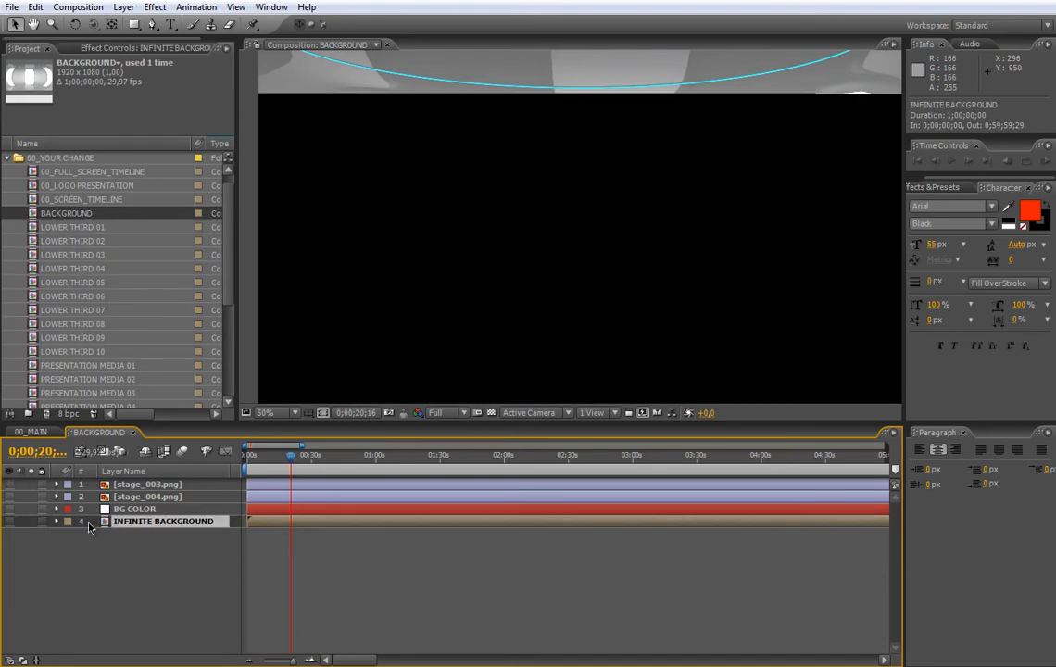
{"action": "left_click", "coordinate": [9, 521]}
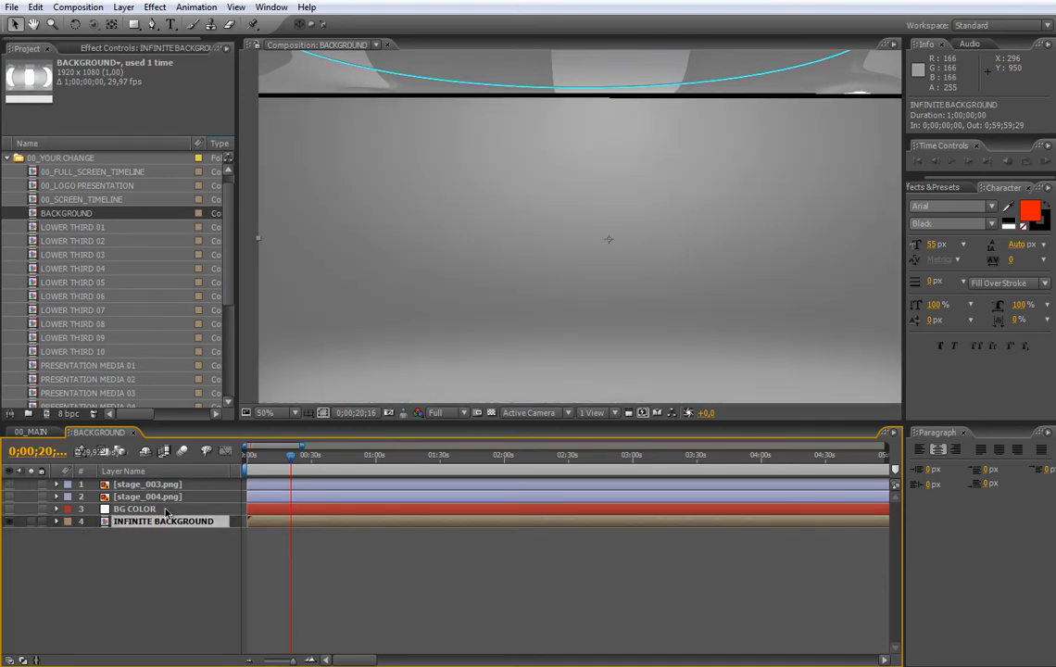
Set the Color Control effect on the BG COLOR layer to red with RGB 200, 0, 0.
{"action": "left_click", "coordinate": [274, 511]}
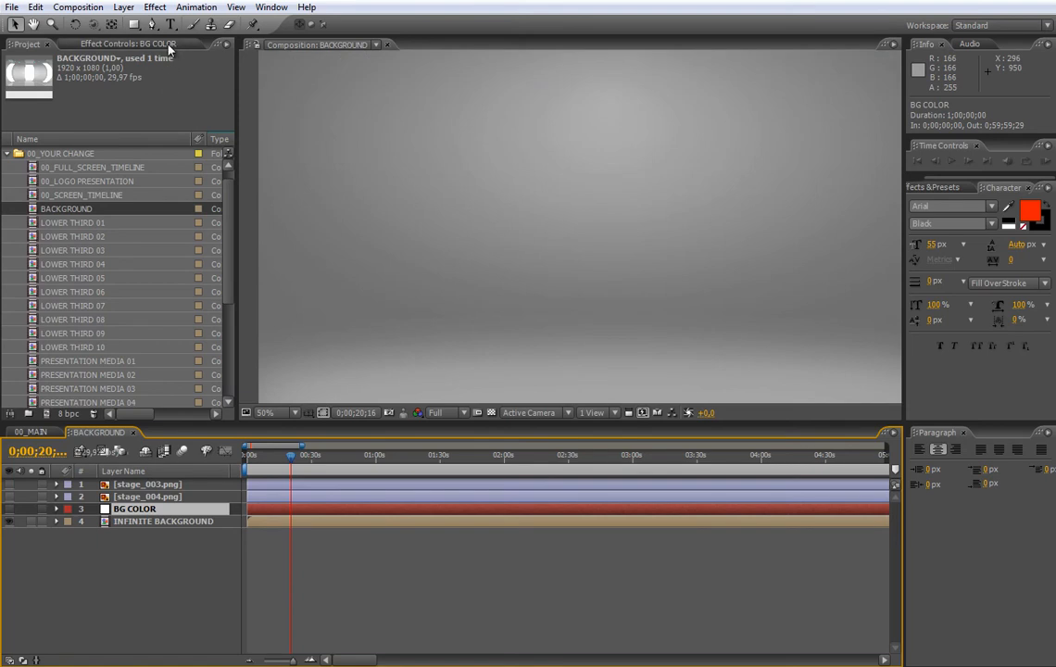
{"action": "left_click", "coordinate": [149, 43]}
{"action": "left_click", "coordinate": [115, 98]}
{"action": "left_click", "coordinate": [719, 509]}
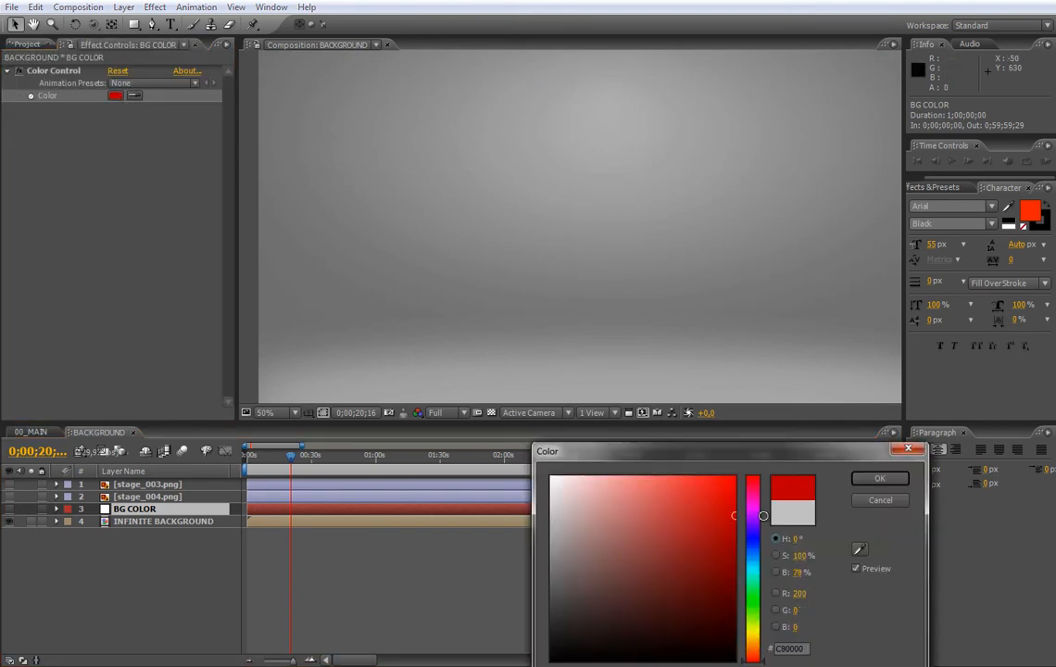
{"action": "left_click", "coordinate": [880, 475]}
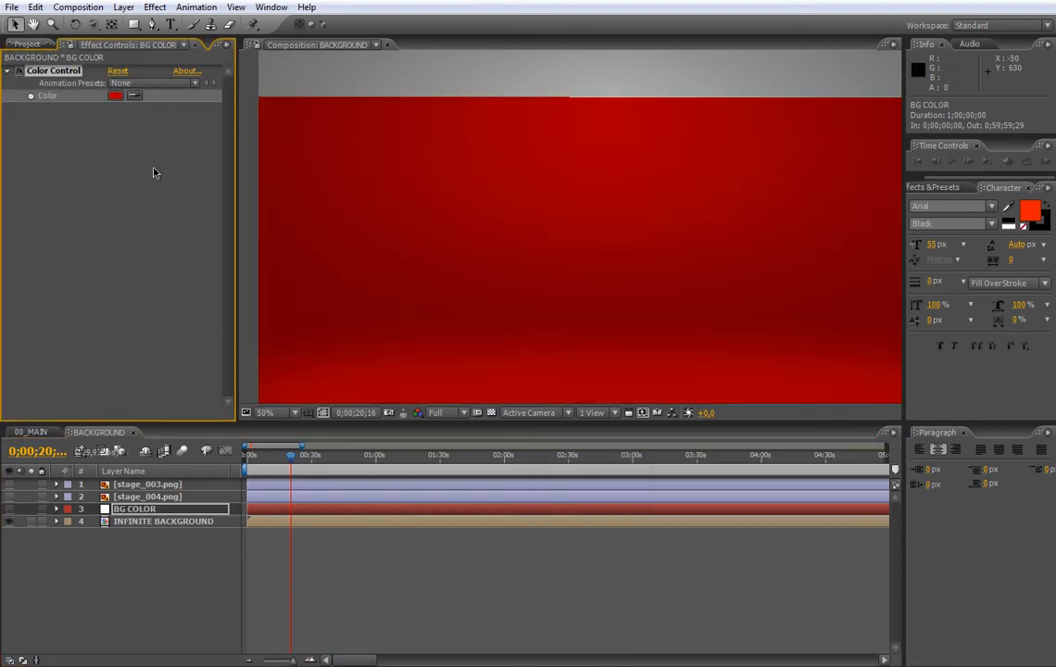
Set the BG COLOR layer's control color to dark blue and check the background in 00_MAIN.
{"action": "left_click", "coordinate": [116, 97]}
{"action": "left_click", "coordinate": [731, 545]}
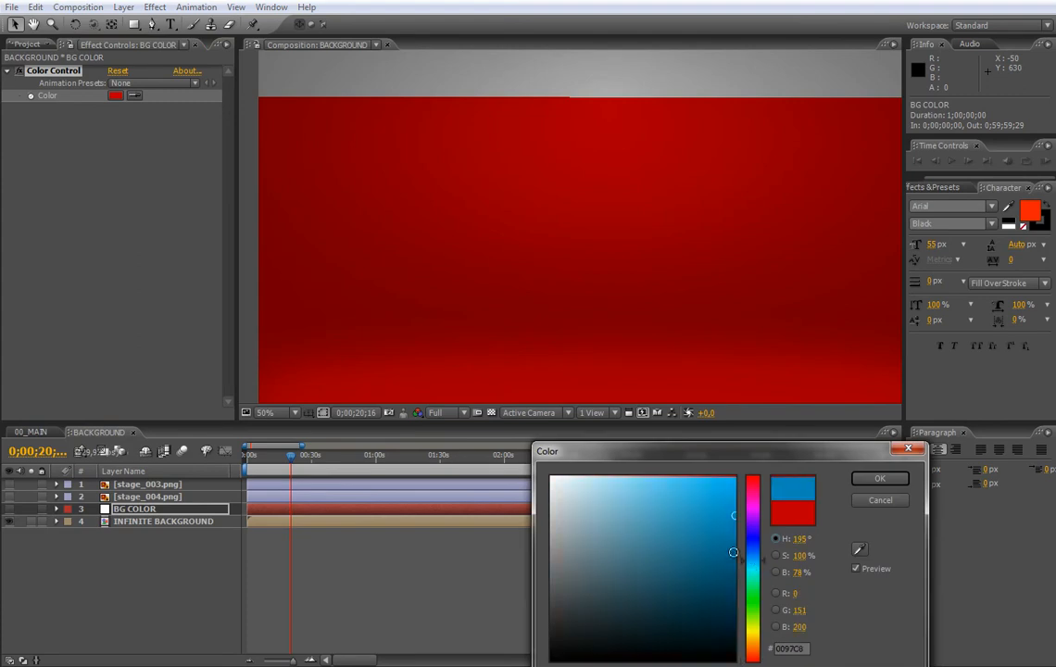
{"action": "left_click", "coordinate": [880, 478]}
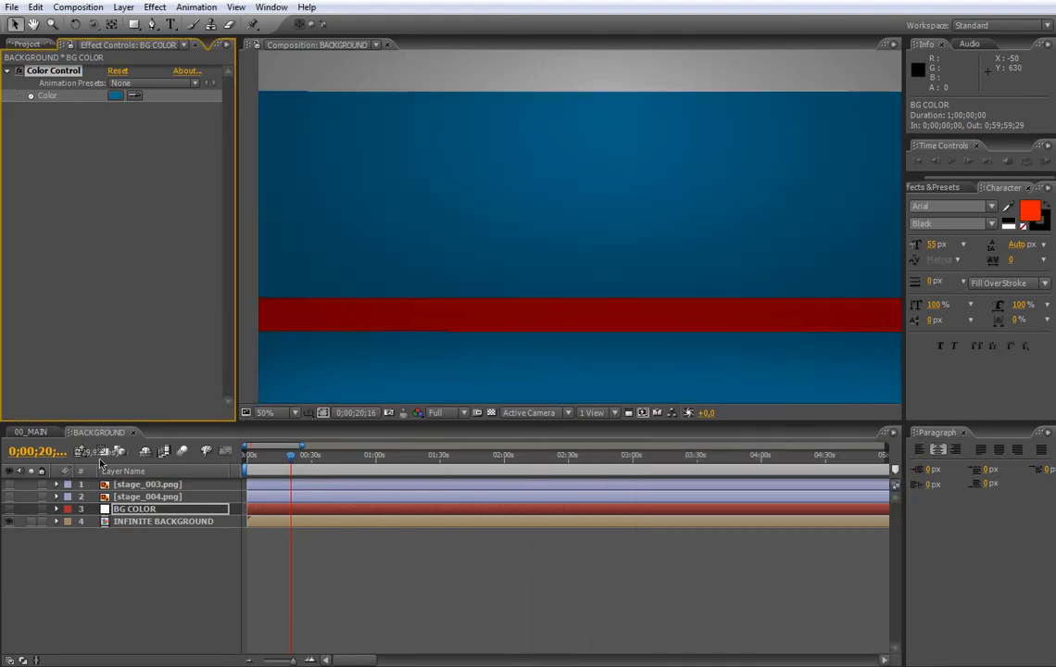
{"action": "left_click", "coordinate": [46, 434]}
{"action": "left_click", "coordinate": [99, 432]}
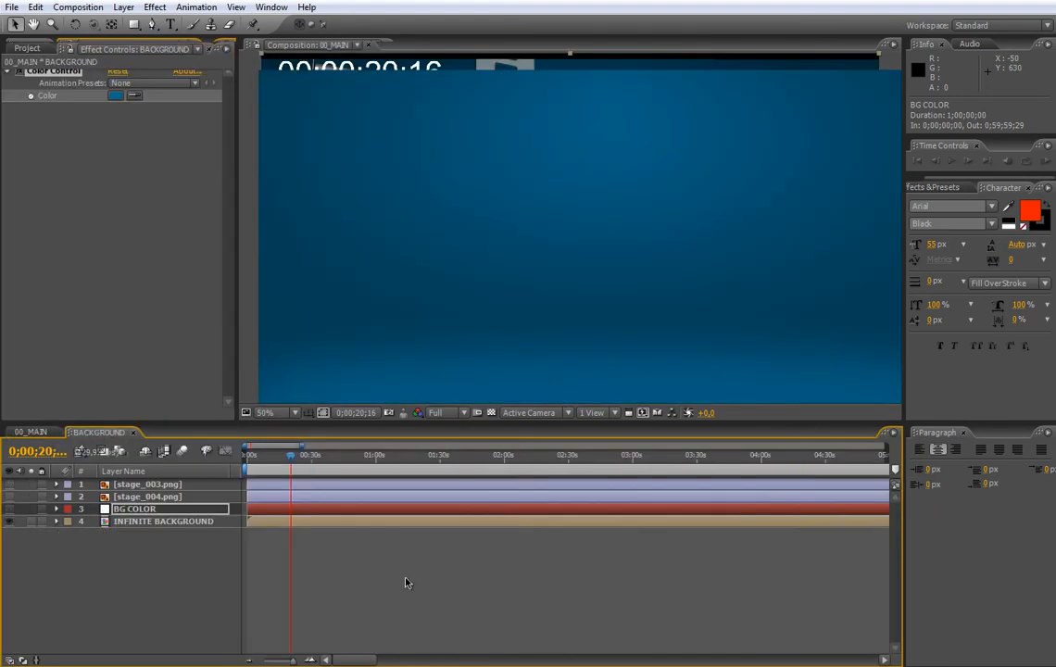
Return to the 00_MAIN composition and examine the 00_FULL_SCREEN_TIMELINE and 00_SCREEN_TIMELINE compositions in the project.
{"action": "left_click", "coordinate": [30, 432]}
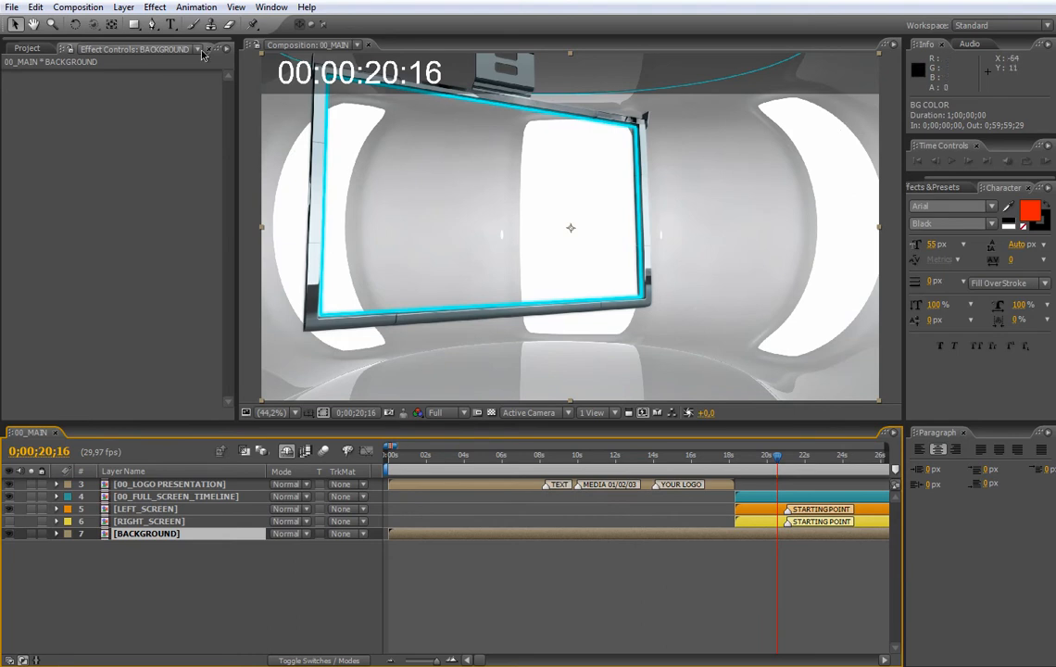
{"action": "left_click", "coordinate": [27, 48]}
{"action": "left_click", "coordinate": [71, 172]}
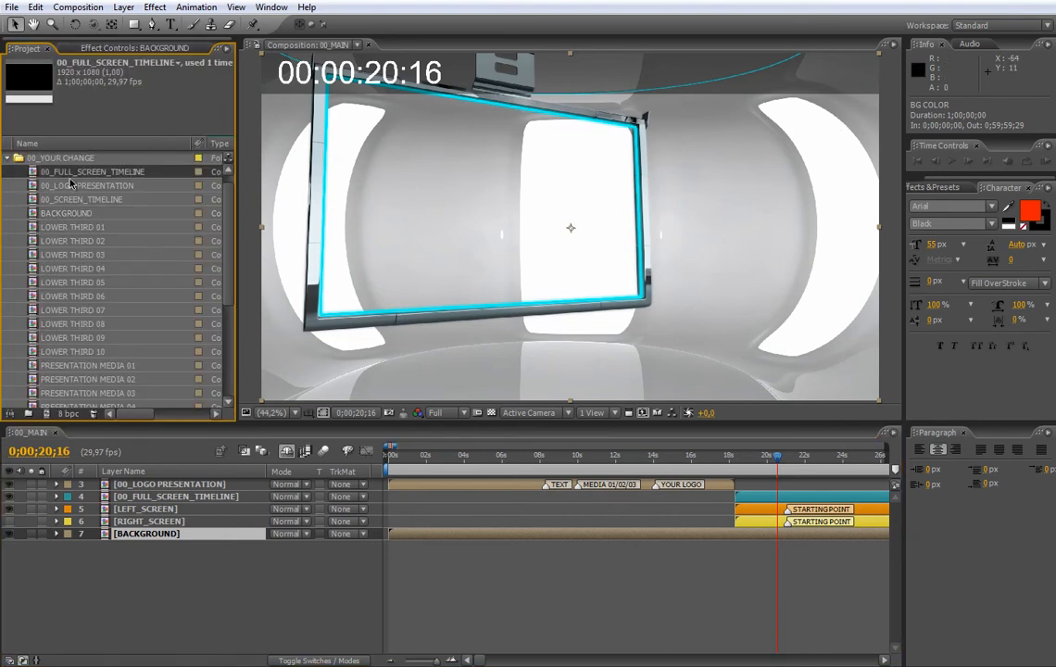
{"action": "left_click", "coordinate": [68, 200]}
{"action": "left_click", "coordinate": [70, 173]}
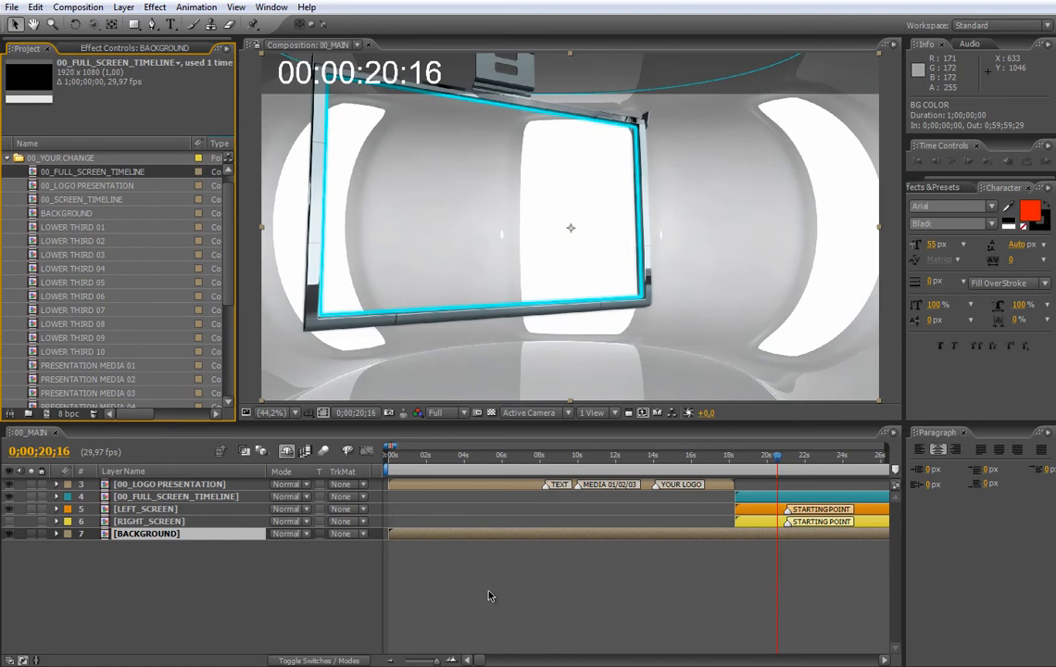
Reveal the shy layers of 00_MAIN to inspect MAIN TIMER and Black Solid 4, and hide them again.
{"action": "left_click", "coordinate": [288, 452]}
{"action": "key", "text": "ctrl+v"}
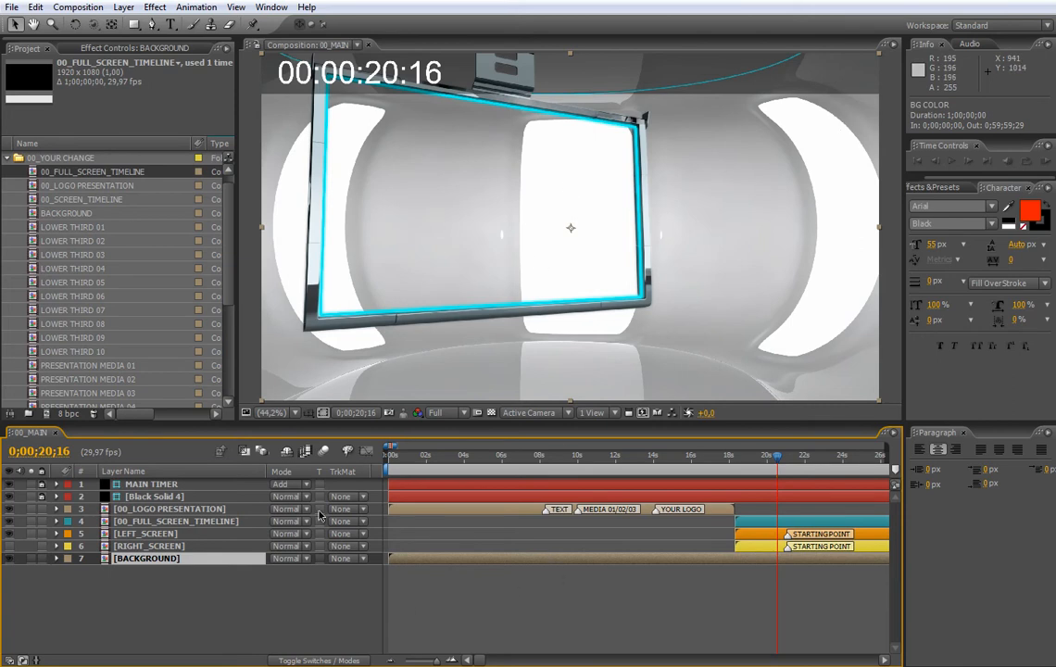
{"action": "left_click", "coordinate": [287, 455]}
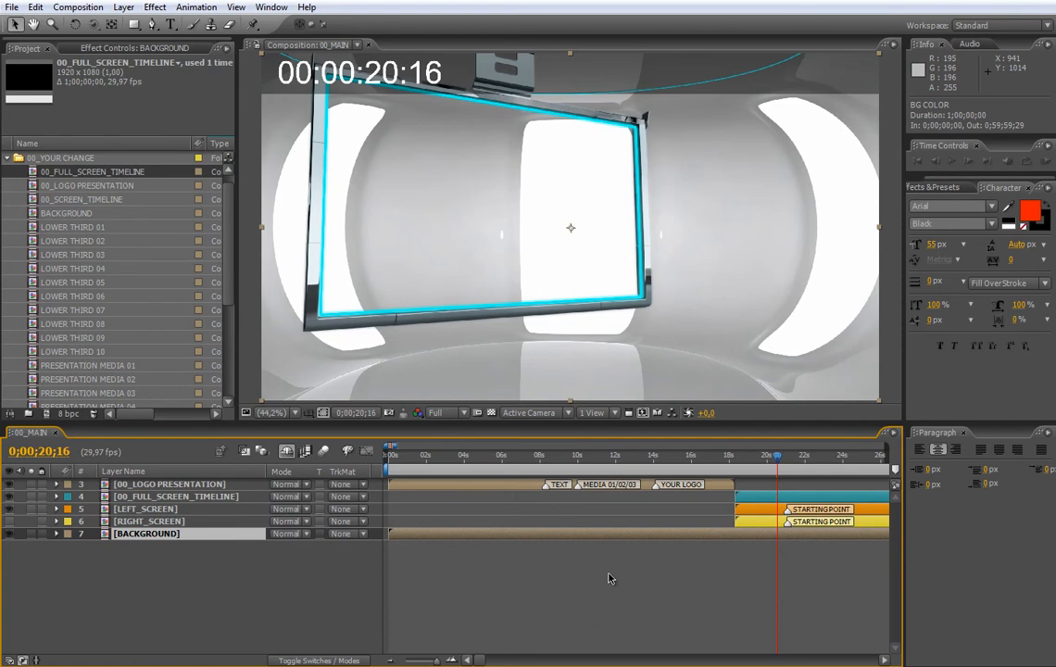
Preview the 00_LOGO PRESENTATION layer at its TEXT, MEDIA 01/02/03 and YOUR LOGO markers, and return to the title frame.
{"action": "left_click", "coordinate": [176, 485]}
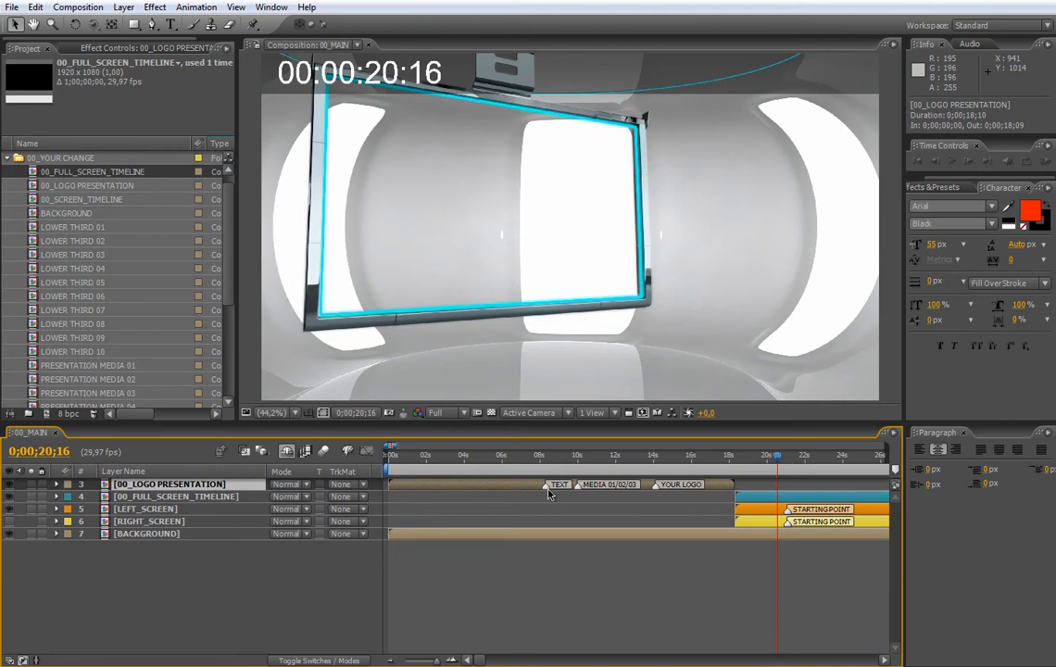
{"action": "left_click", "coordinate": [546, 458]}
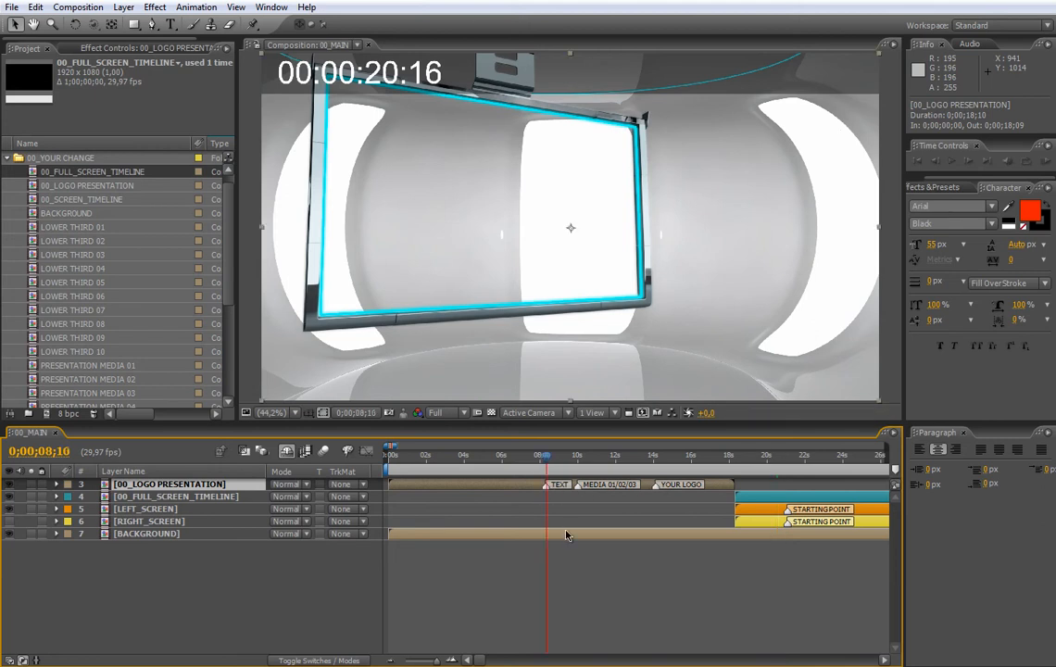
{"action": "left_click", "coordinate": [578, 458]}
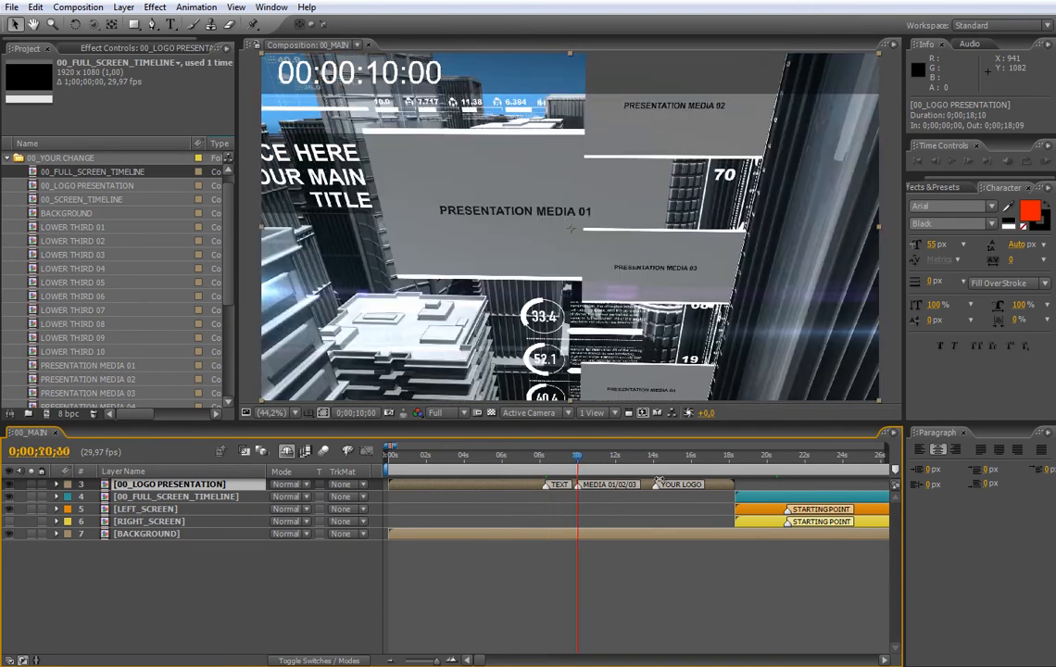
{"action": "key", "text": "k"}
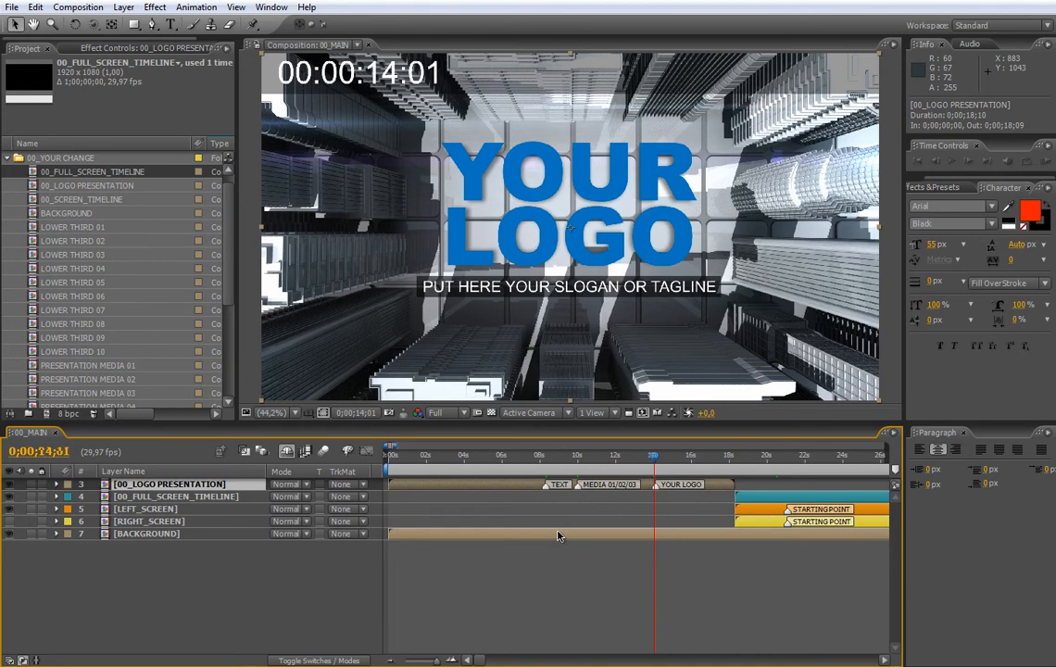
{"action": "key", "text": "j"}
{"action": "key", "text": "j"}
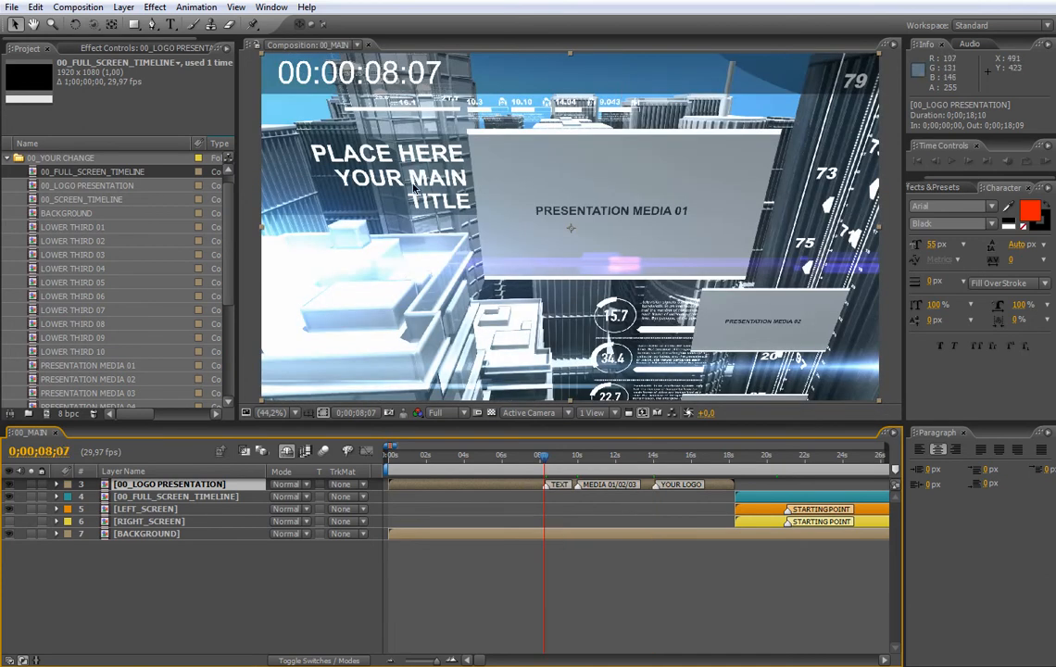
Replace the main title in the PRESENTATION TEXT composition with "OUR LAST PRODUCT REVIEW" and return to 00_MAIN with the Selection tool active.
{"action": "scroll", "coordinate": [231, 269], "scroll_direction": "down", "scroll_amount": 3}
{"action": "scroll", "coordinate": [234, 288], "scroll_direction": "down", "scroll_amount": 1}
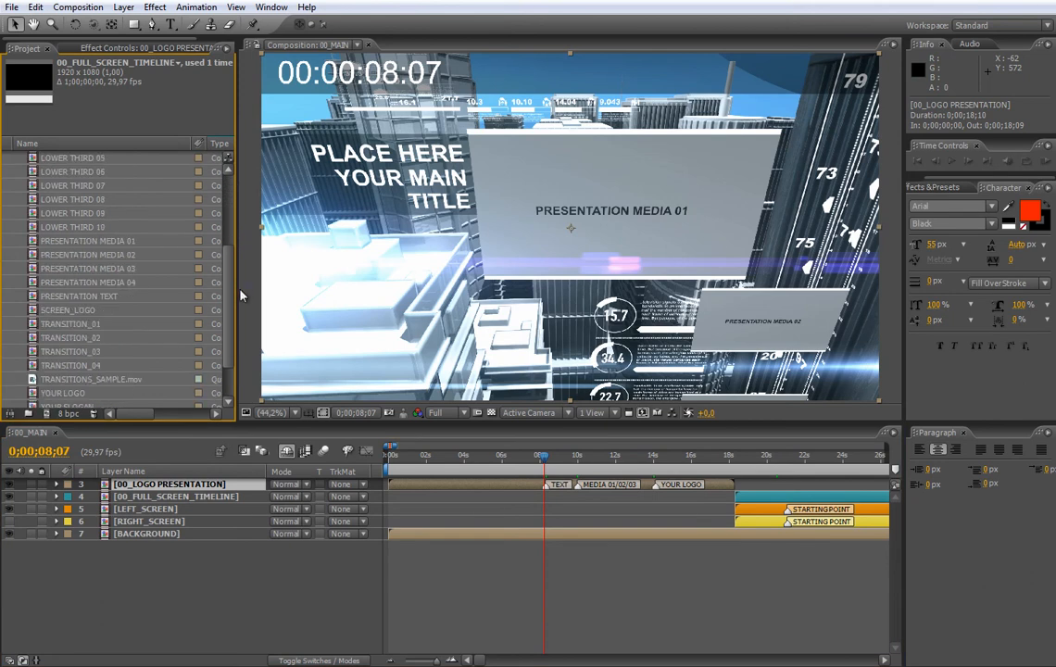
{"action": "scroll", "coordinate": [244, 289], "scroll_direction": "up", "scroll_amount": 1}
{"action": "scroll", "coordinate": [247, 282], "scroll_direction": "up", "scroll_amount": 1}
{"action": "left_click", "coordinate": [94, 325]}
{"action": "double_click", "coordinate": [94, 325]}
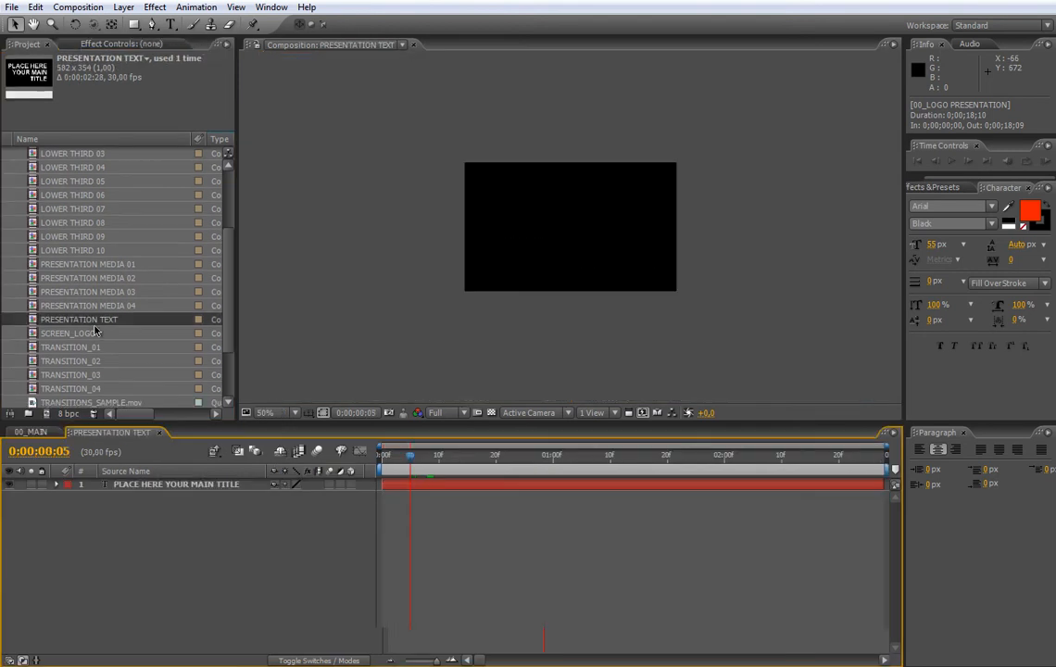
{"action": "left_click", "coordinate": [621, 259]}
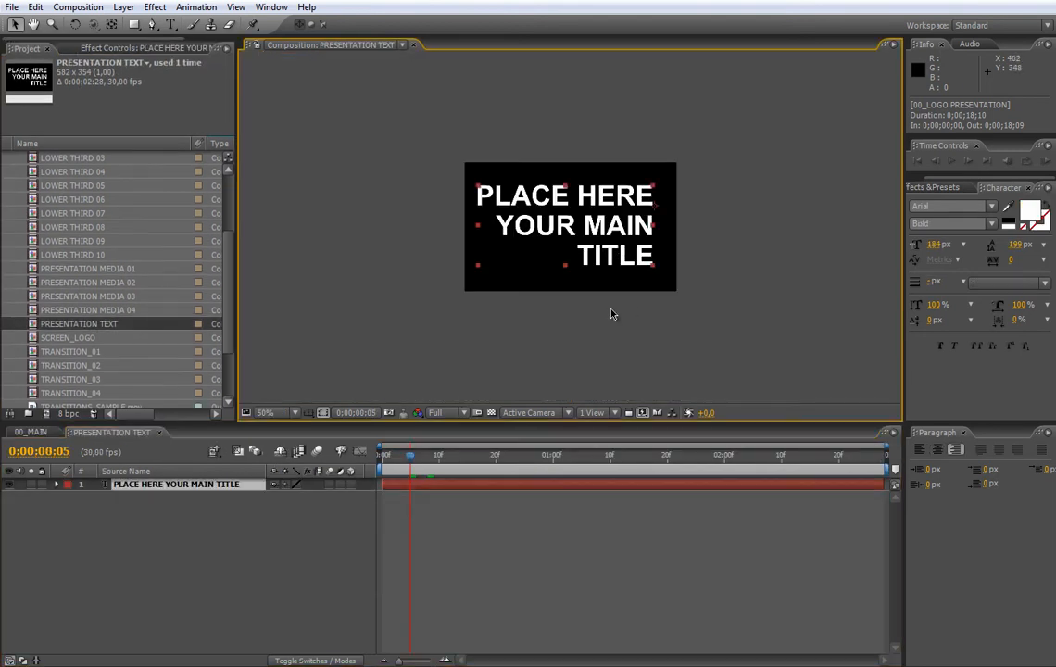
{"action": "double_click", "coordinate": [517, 488]}
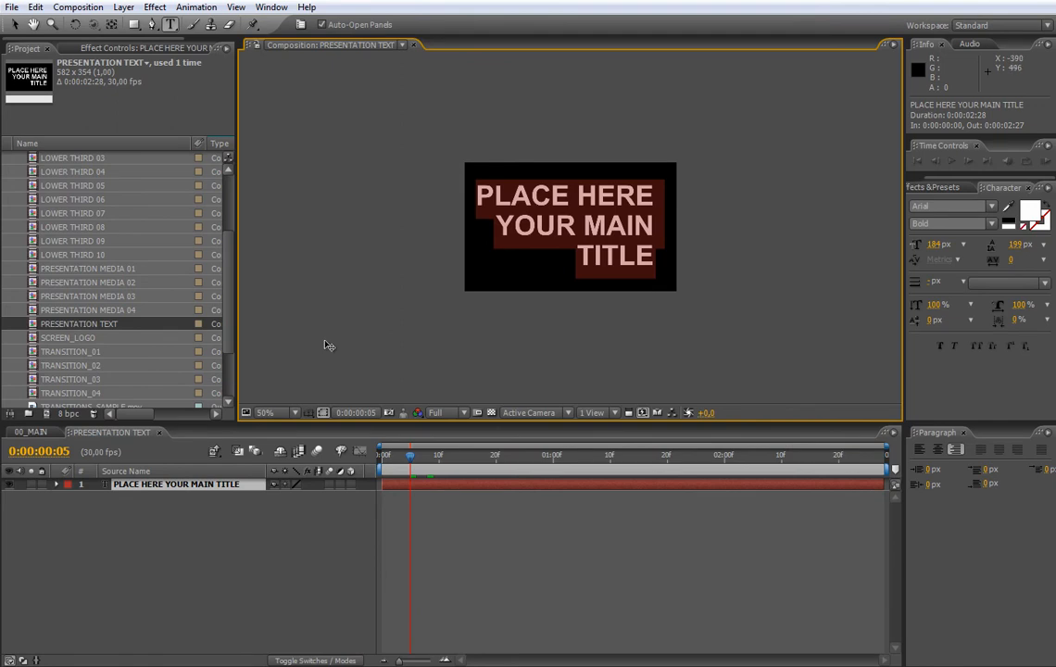
{"action": "type", "text": "OUR LAST PRODUCT REVIEW"}
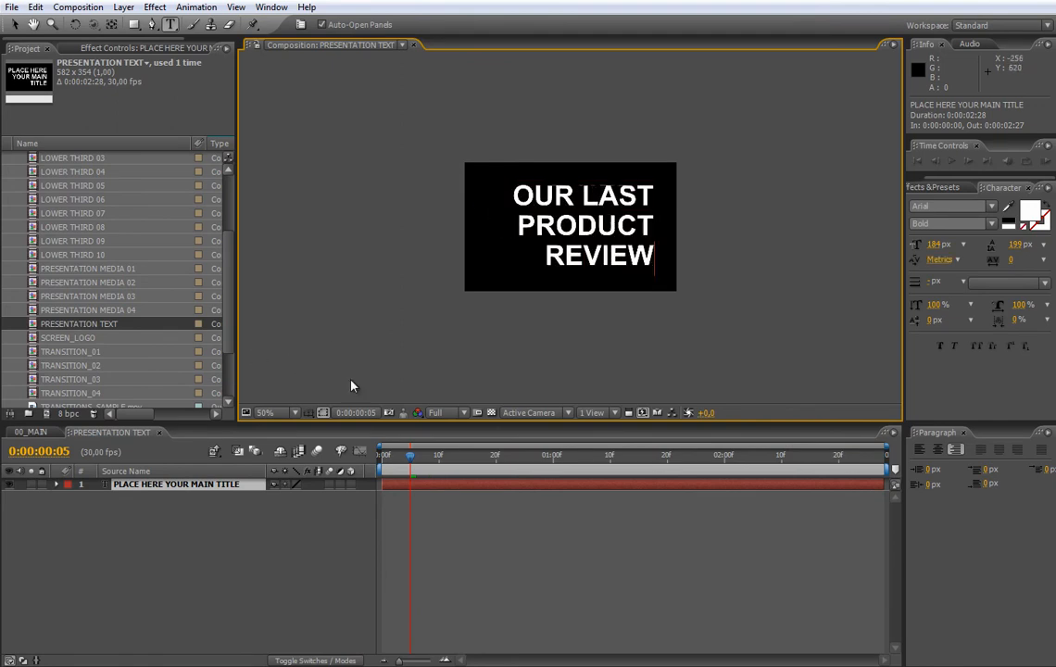
{"action": "left_click", "coordinate": [481, 543]}
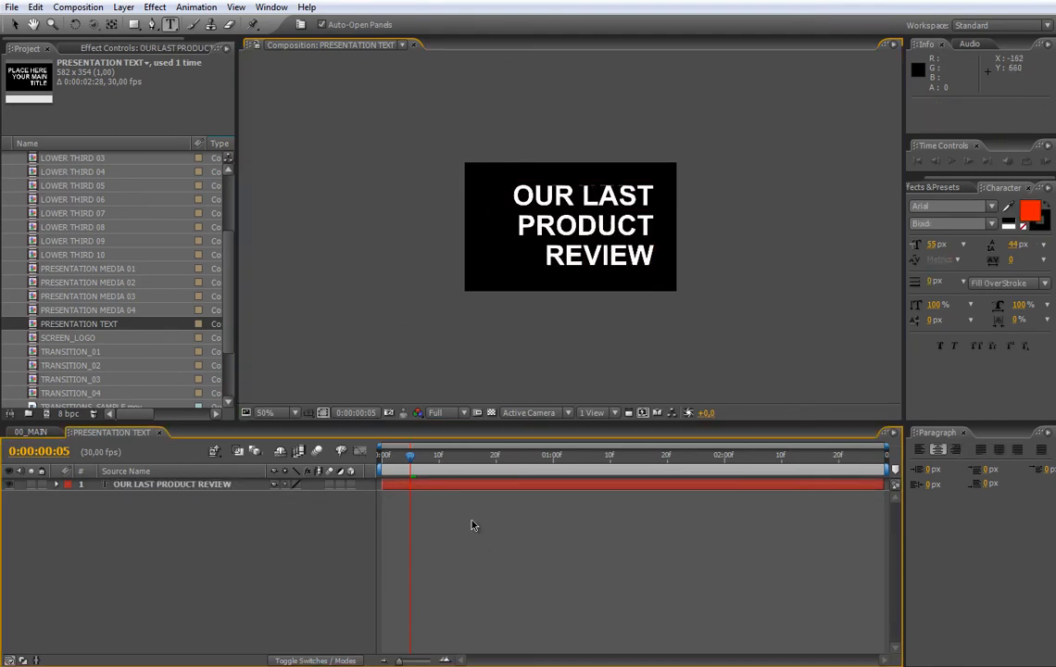
{"action": "left_click", "coordinate": [159, 432]}
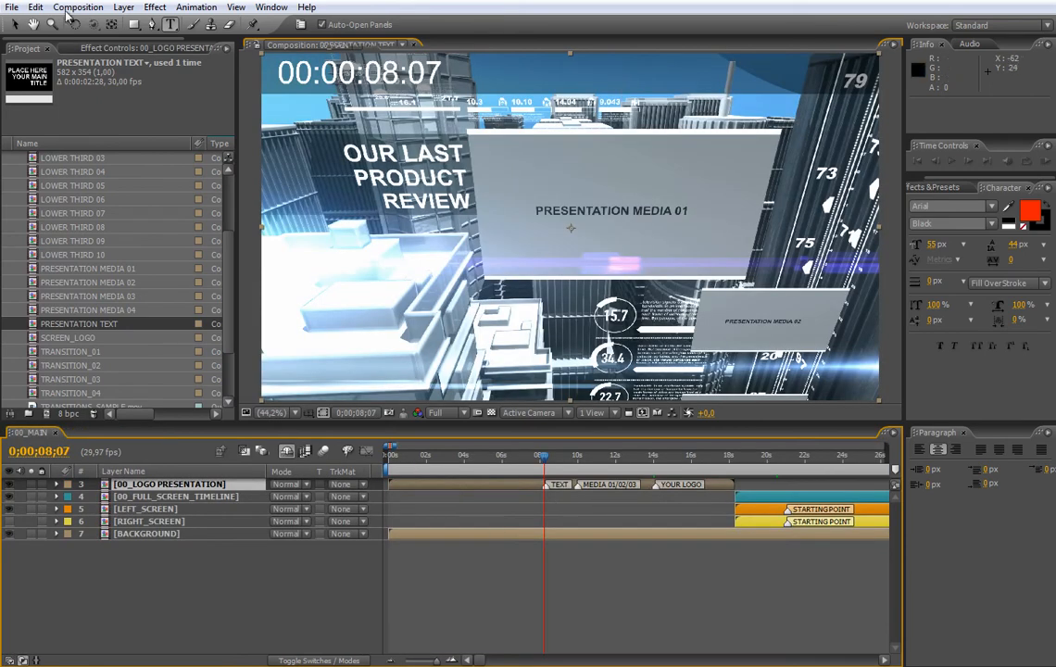
{"action": "left_click", "coordinate": [13, 25]}
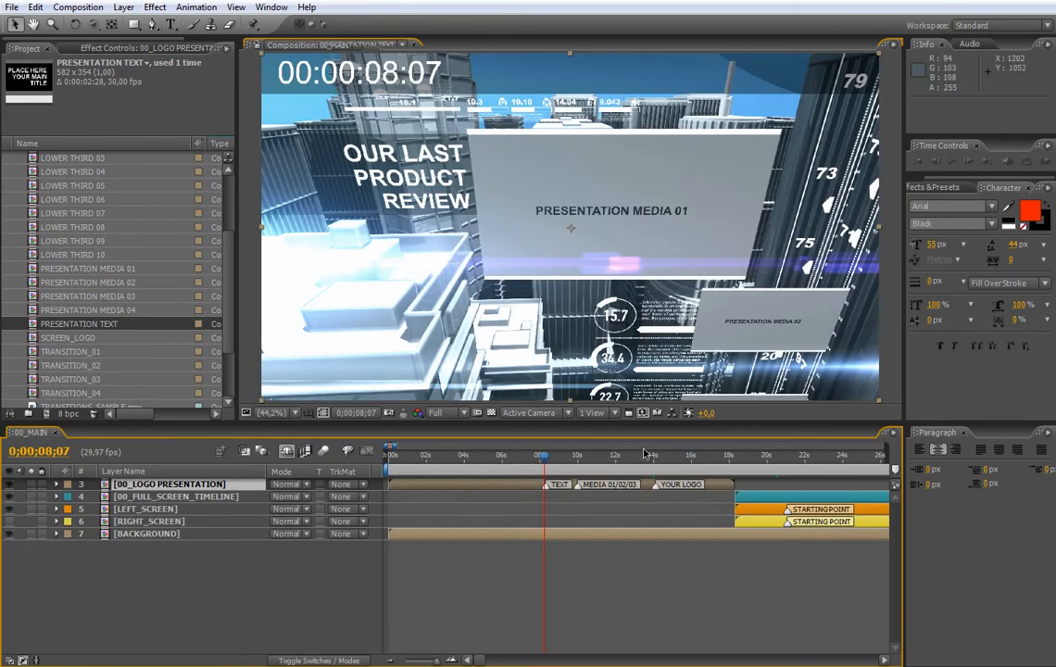
Preview 00_MAIN at the MEDIA 01/02/03 marker and locate the PRESENTATION MEDIA 01 to 04 compositions in the project.
{"action": "left_click", "coordinate": [578, 456]}
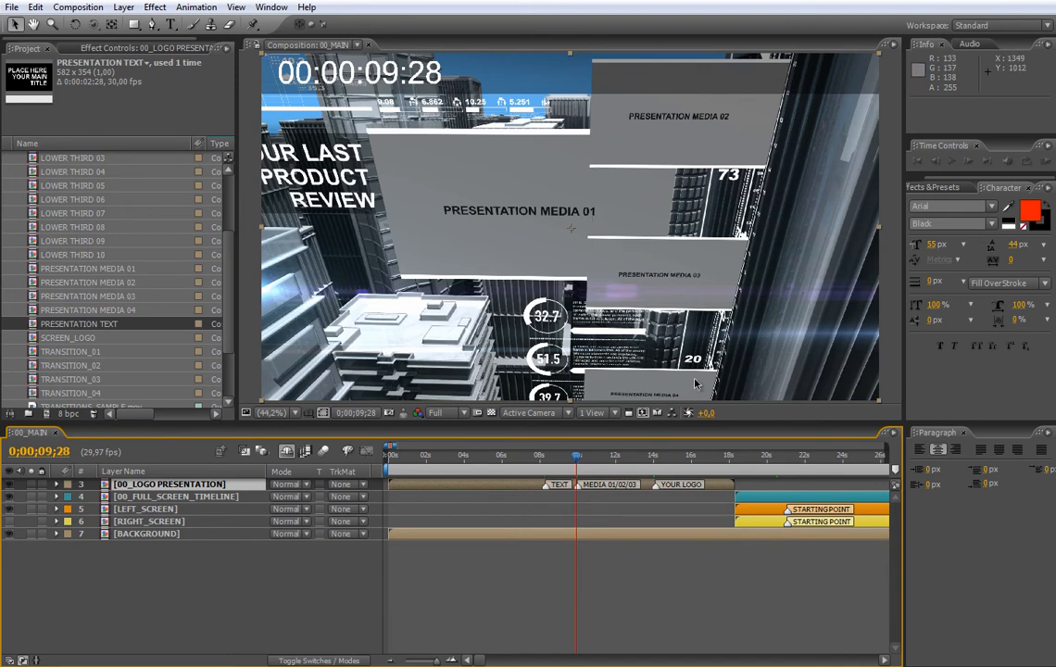
{"action": "left_click", "coordinate": [109, 268]}
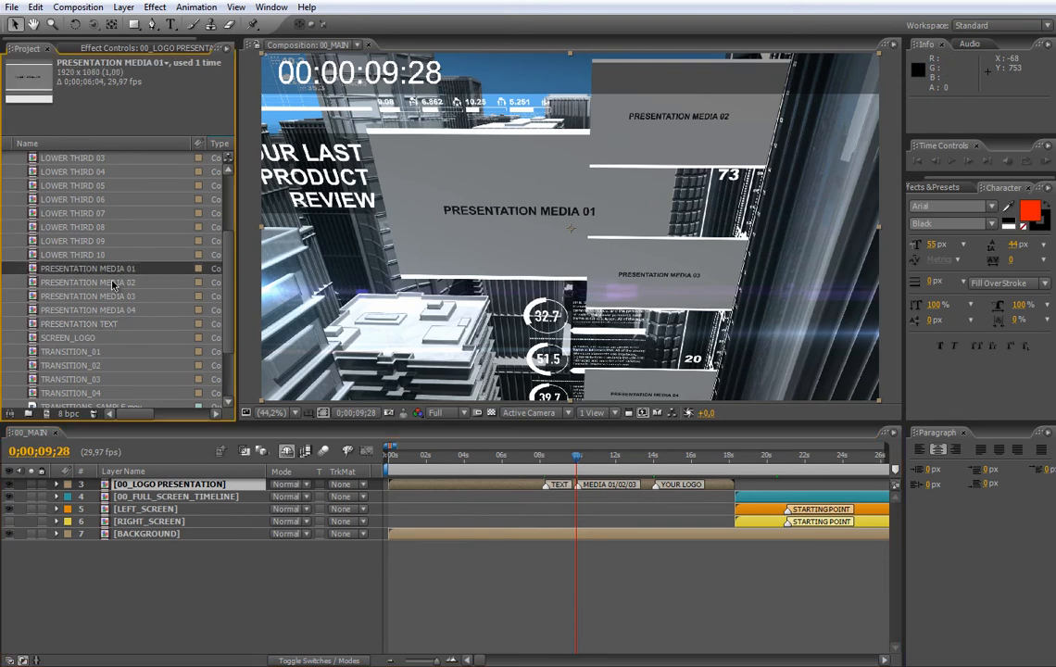
{"action": "left_click", "coordinate": [129, 312]}
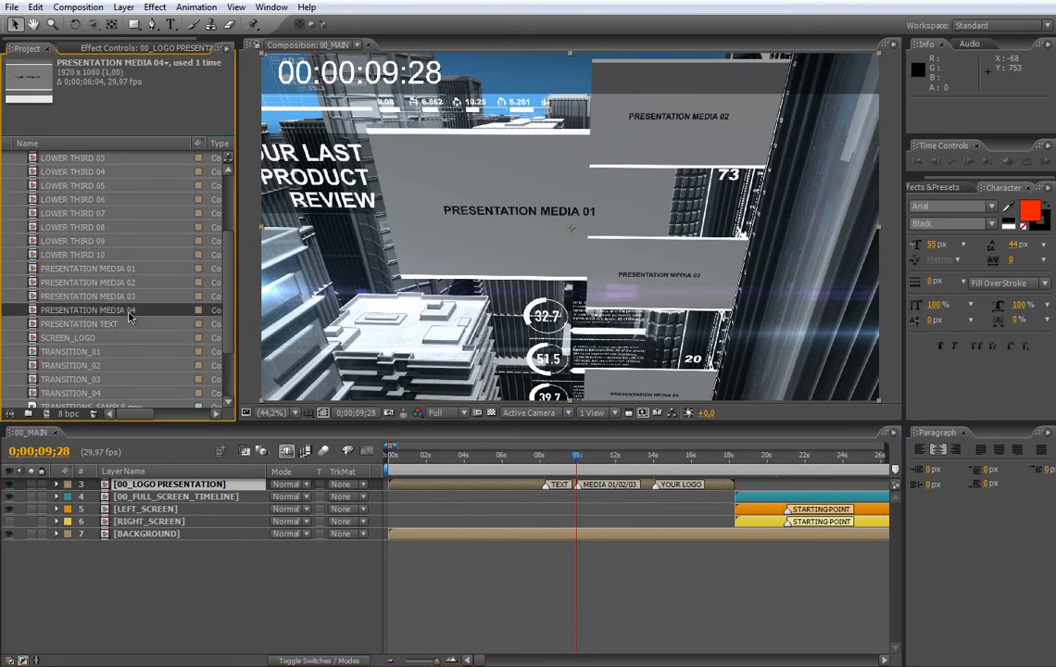
{"action": "left_click", "coordinate": [113, 269]}
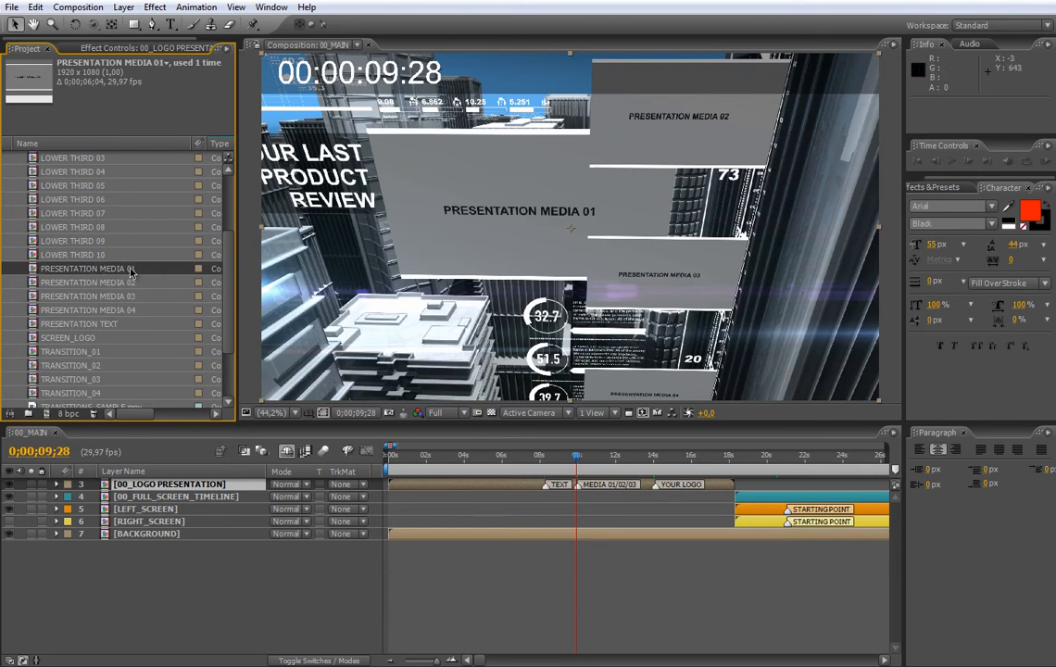
Open the PRESENTATION MEDIA 01 composition, fit its frame in view, and inspect the placeholder text and FRAMES layers.
{"action": "double_click", "coordinate": [130, 269]}
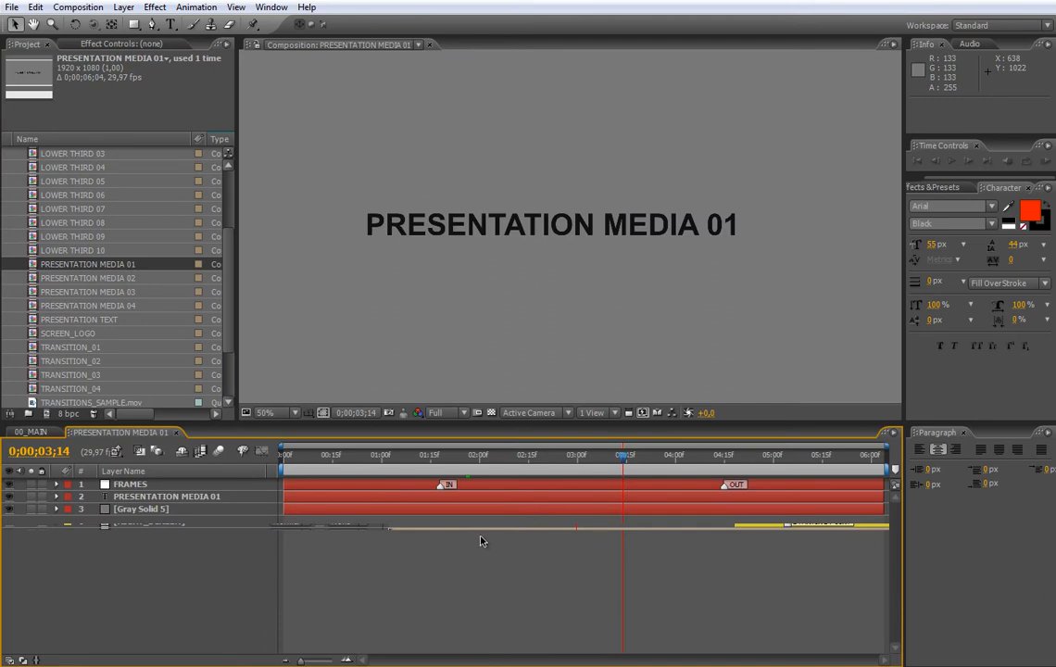
{"action": "left_click", "coordinate": [276, 412]}
{"action": "left_click", "coordinate": [285, 429]}
{"action": "left_click", "coordinate": [385, 497]}
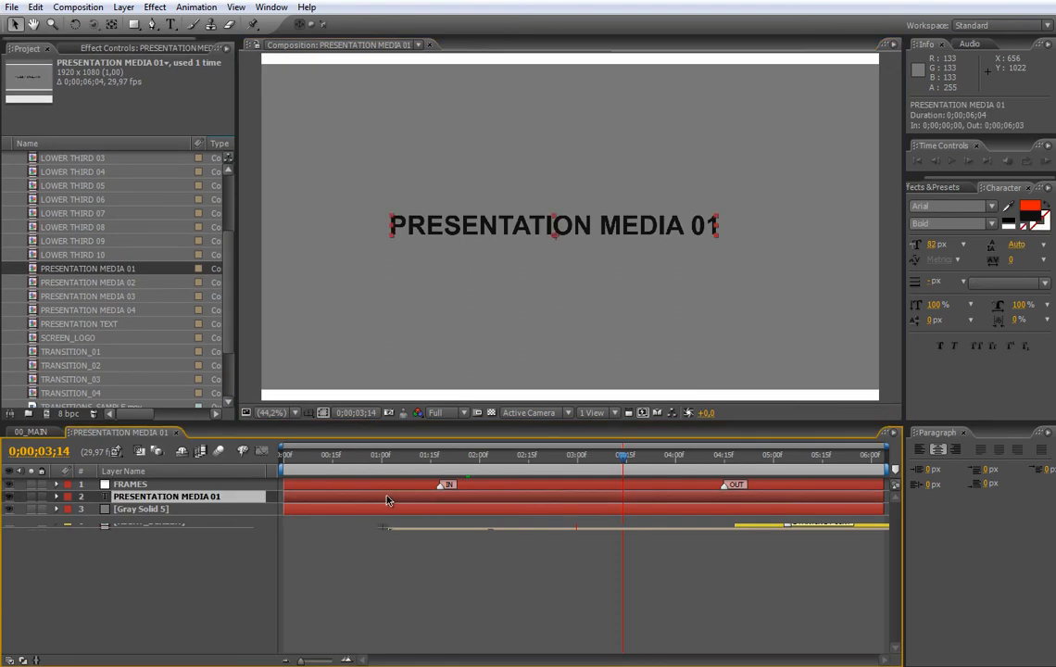
{"action": "left_click", "coordinate": [402, 484]}
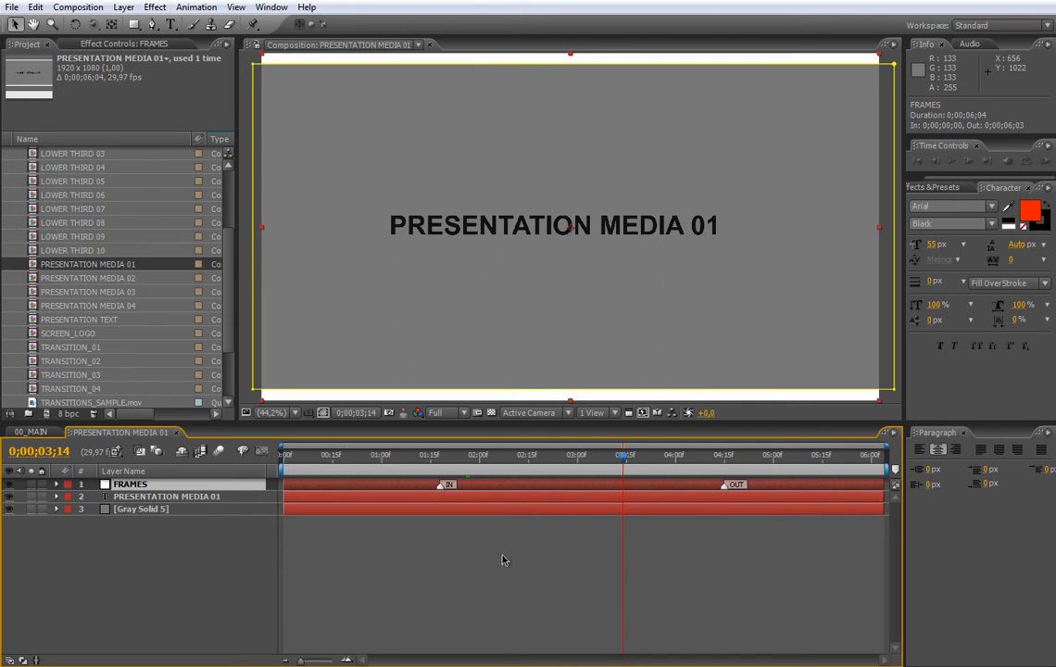
{"action": "left_click", "coordinate": [282, 372]}
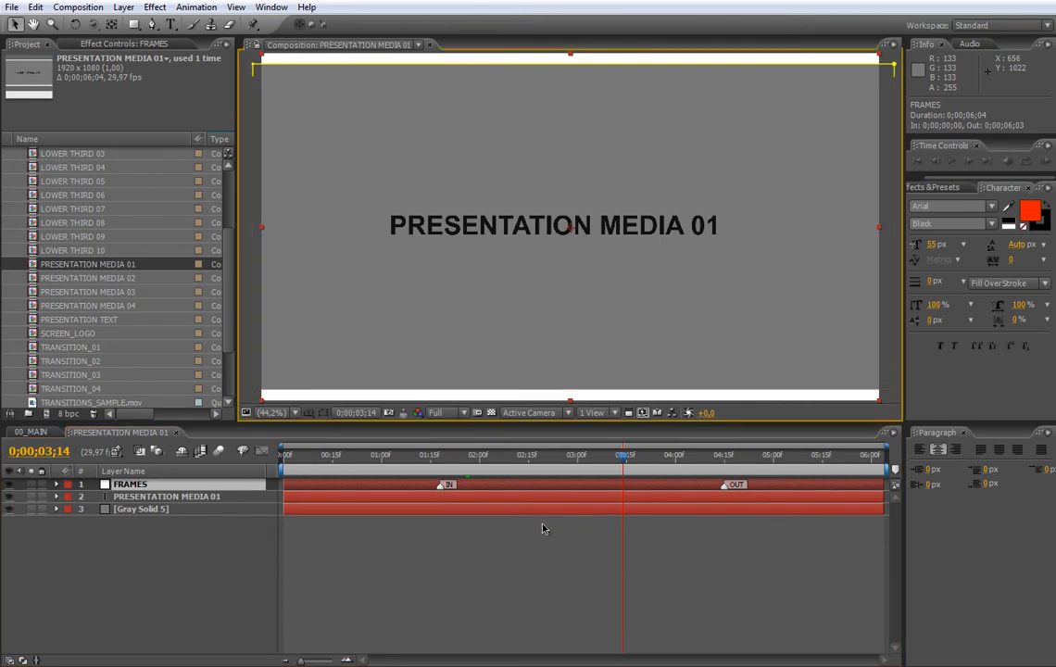
Place 000869_VTXHD.mov from OTHER_COMPS/00_SAMPLES below FRAMES in PRESENTATION MEDIA 01, shift it to span the composition, and return to 00_MAIN.
{"action": "scroll", "coordinate": [231, 365], "scroll_direction": "down", "scroll_amount": 2}
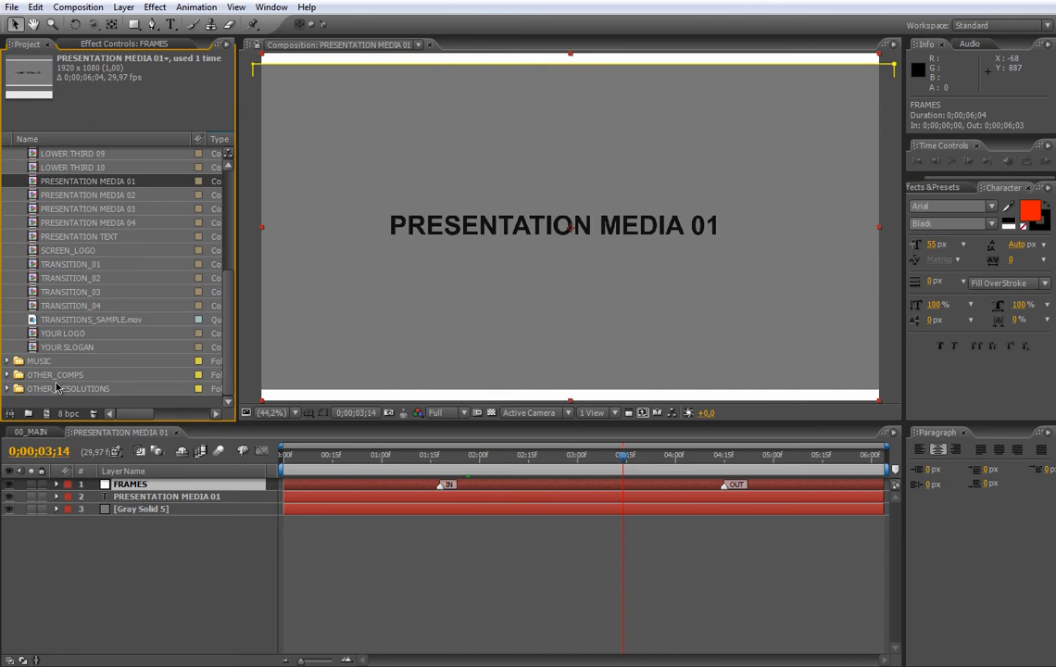
{"action": "left_click", "coordinate": [8, 374]}
{"action": "left_click", "coordinate": [21, 306]}
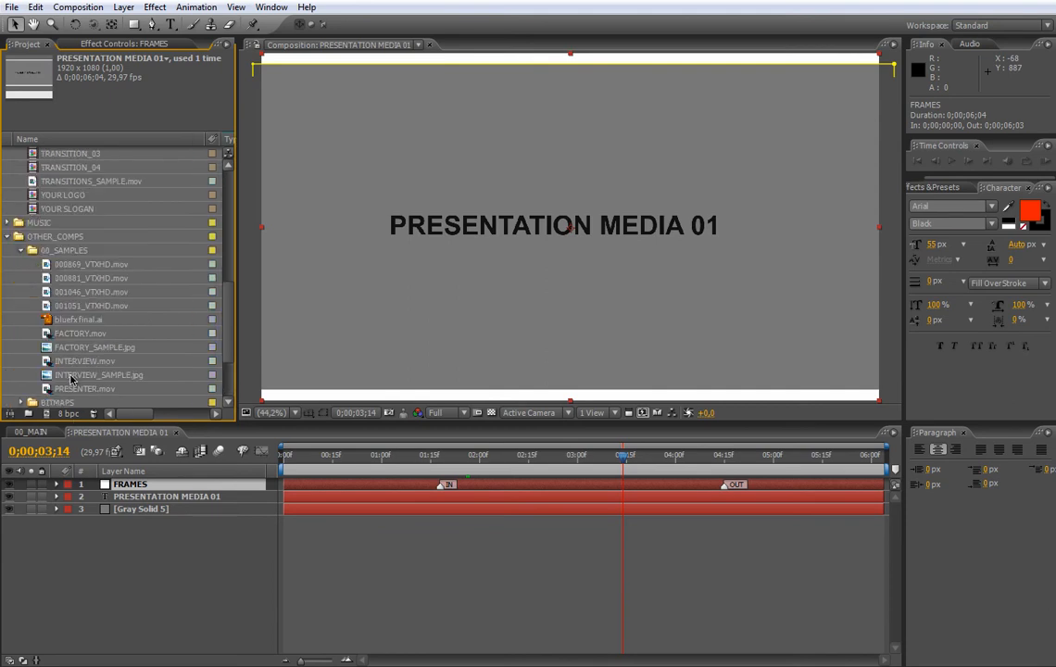
{"action": "left_click_drag", "start_coordinate": [102, 264], "coordinate": [449, 496]}
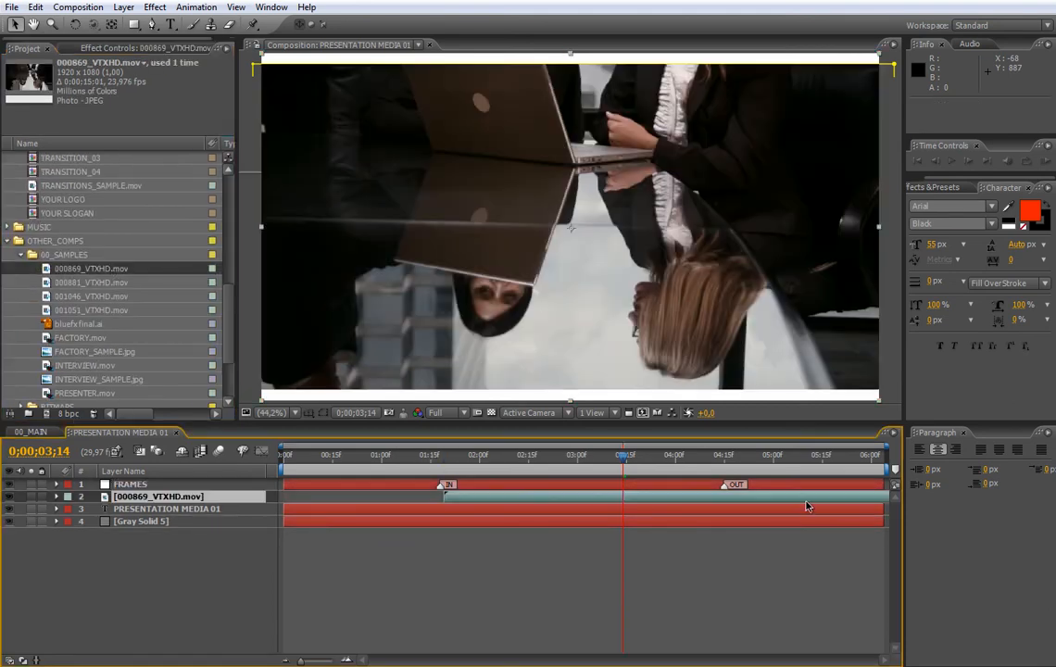
{"action": "left_click_drag", "start_coordinate": [746, 500], "coordinate": [463, 461]}
{"action": "left_click_drag", "start_coordinate": [442, 458], "coordinate": [581, 455]}
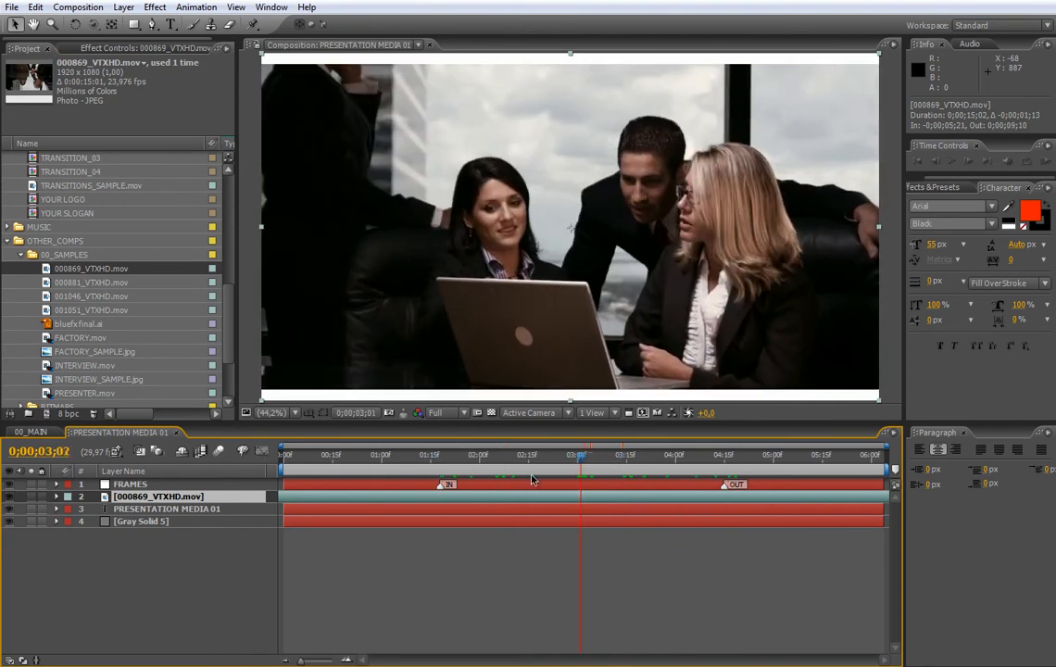
{"action": "left_click", "coordinate": [173, 432]}
Place 000881_VTXHD.mov below White Solid 1 in PRESENTATION MEDIA 02, shift it across the IN and OUT markers, and return to 00_MAIN.
{"action": "scroll", "coordinate": [232, 278], "scroll_direction": "up", "scroll_amount": 3}
{"action": "scroll", "coordinate": [232, 273], "scroll_direction": "up", "scroll_amount": 3}
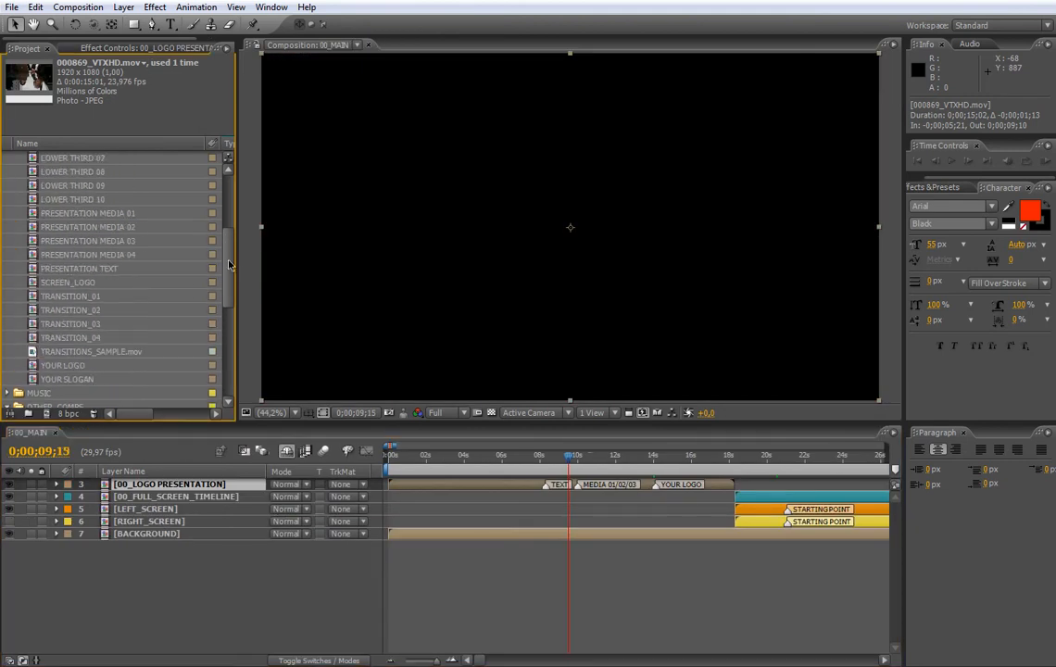
{"action": "double_click", "coordinate": [136, 222]}
{"action": "scroll", "coordinate": [208, 278], "scroll_direction": "down", "scroll_amount": 5}
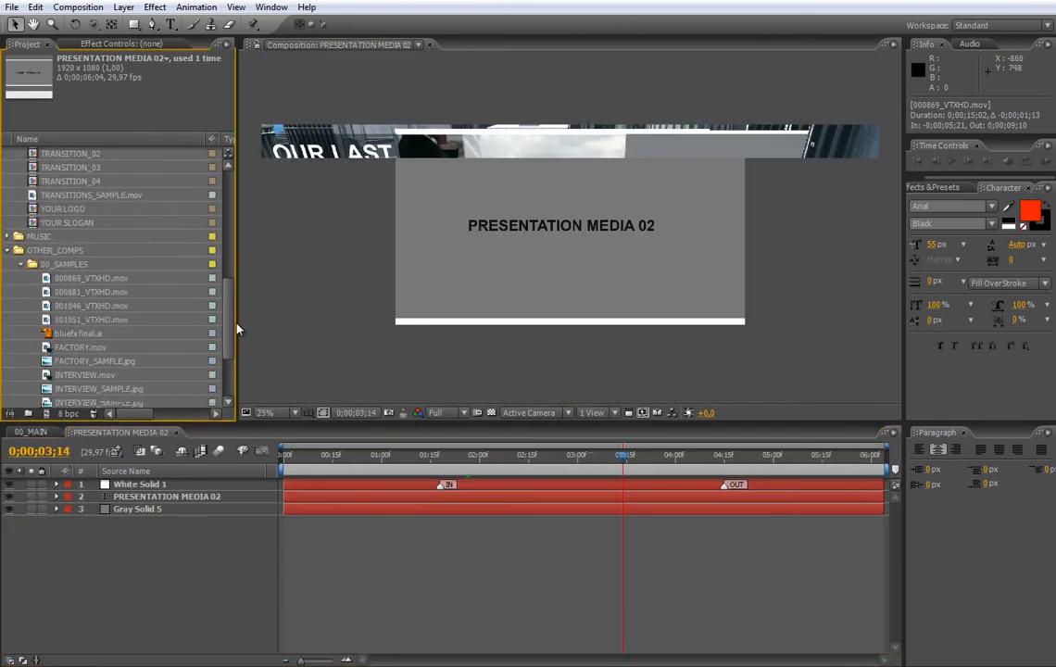
{"action": "left_click_drag", "start_coordinate": [93, 264], "coordinate": [510, 498]}
{"action": "left_click_drag", "start_coordinate": [443, 503], "coordinate": [400, 500]}
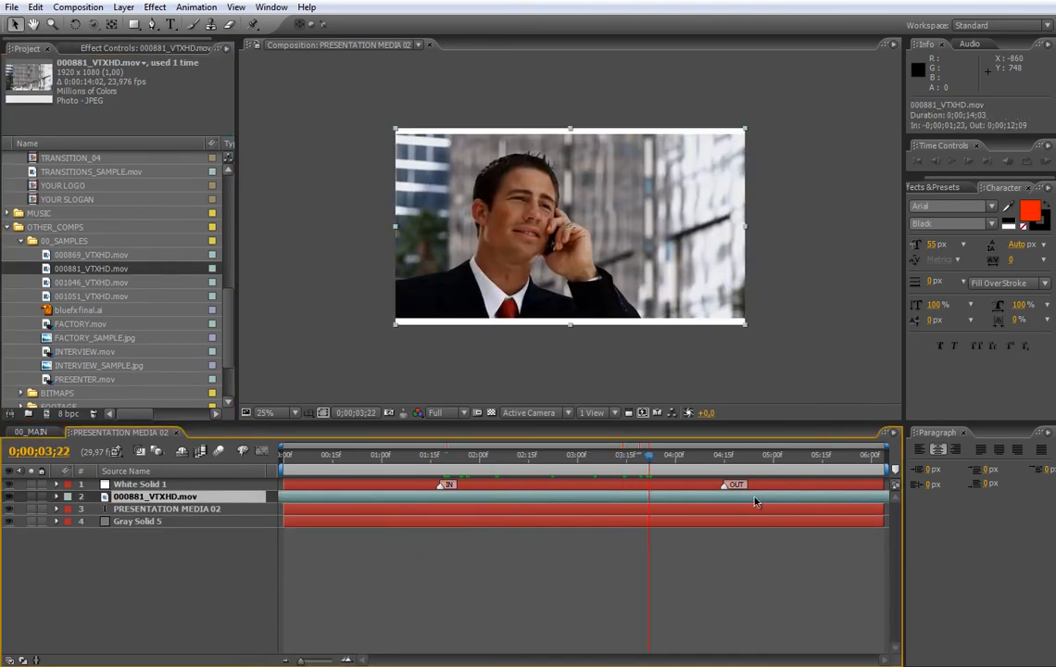
{"action": "left_click_drag", "start_coordinate": [584, 502], "coordinate": [640, 498]}
{"action": "left_click", "coordinate": [31, 432]}
Place 001046_VTXHD.mov below White Solid 1 in PRESENTATION MEDIA 03, shift it earlier to span the composition, and return to 00_MAIN.
{"action": "scroll", "coordinate": [195, 268], "scroll_direction": "up", "scroll_amount": 4}
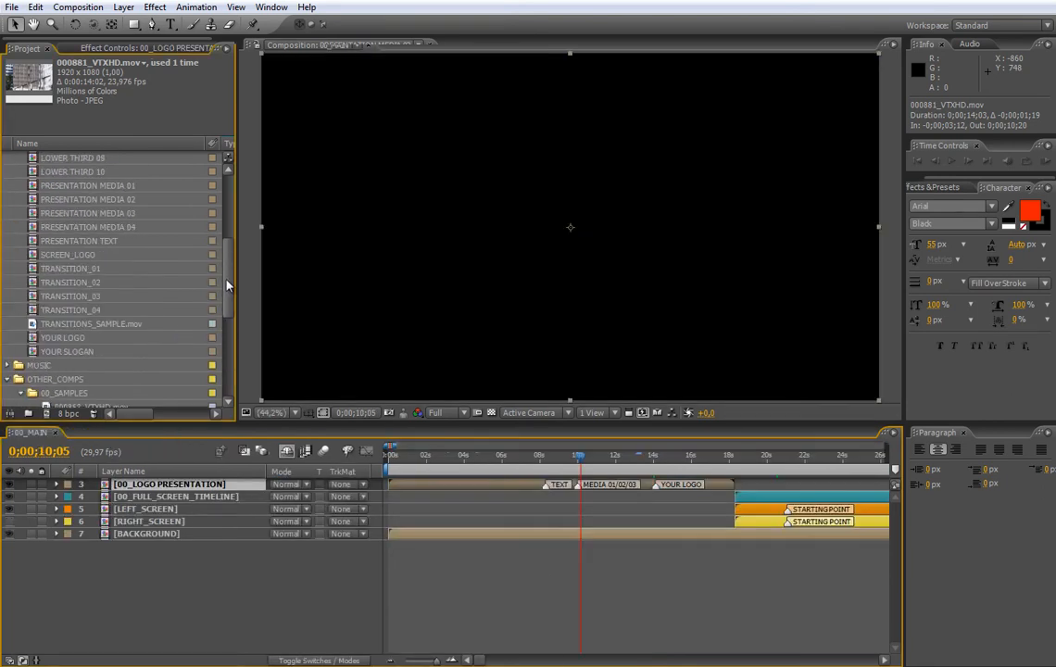
{"action": "double_click", "coordinate": [102, 227]}
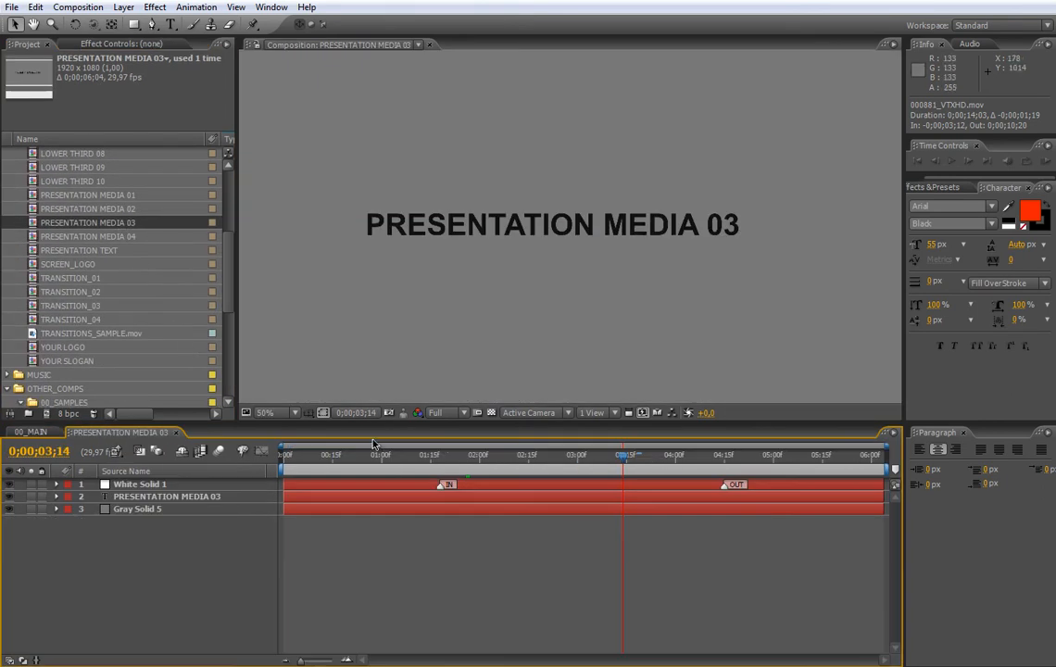
{"action": "scroll", "coordinate": [213, 288], "scroll_direction": "down", "scroll_amount": 3}
{"action": "left_click_drag", "start_coordinate": [130, 334], "coordinate": [494, 496]}
{"action": "left_click_drag", "start_coordinate": [802, 501], "coordinate": [589, 502]}
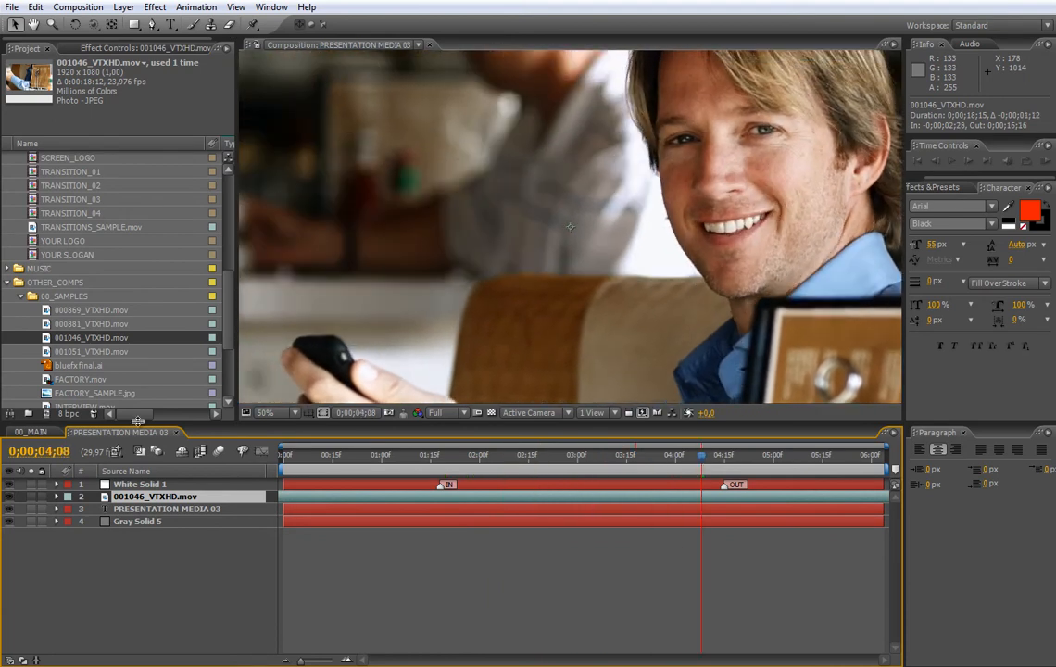
{"action": "left_click", "coordinate": [176, 434]}
Place 001051_VTXHD.mov below White Solid 1 in PRESENTATION MEDIA 04, covering the IN and OUT markers, and check the media in 00_MAIN.
{"action": "scroll", "coordinate": [207, 283], "scroll_direction": "up", "scroll_amount": 2}
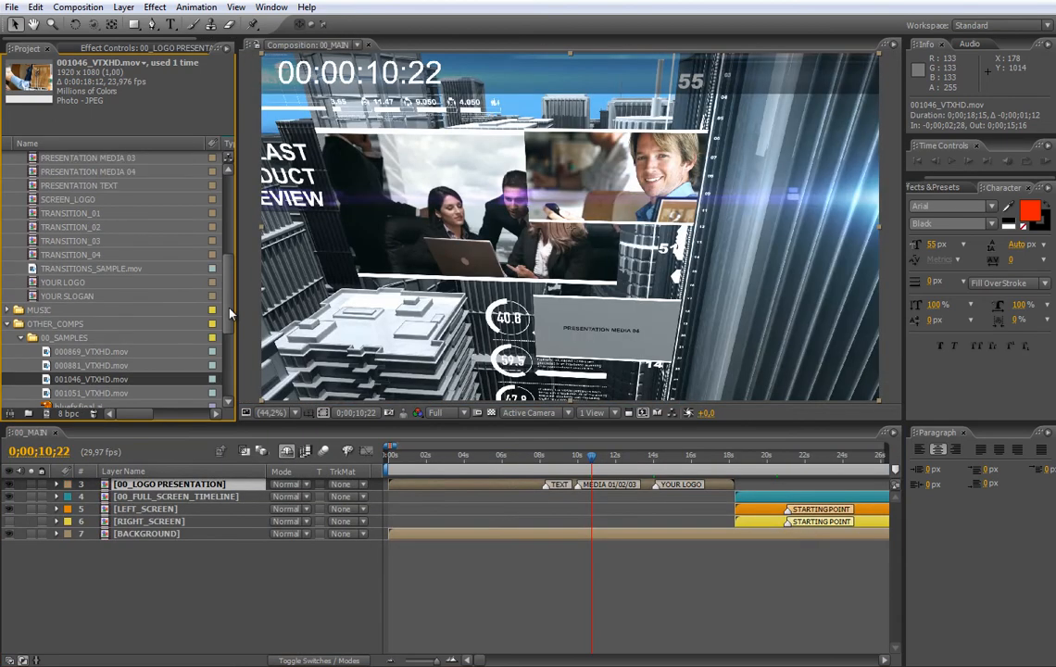
{"action": "double_click", "coordinate": [112, 215]}
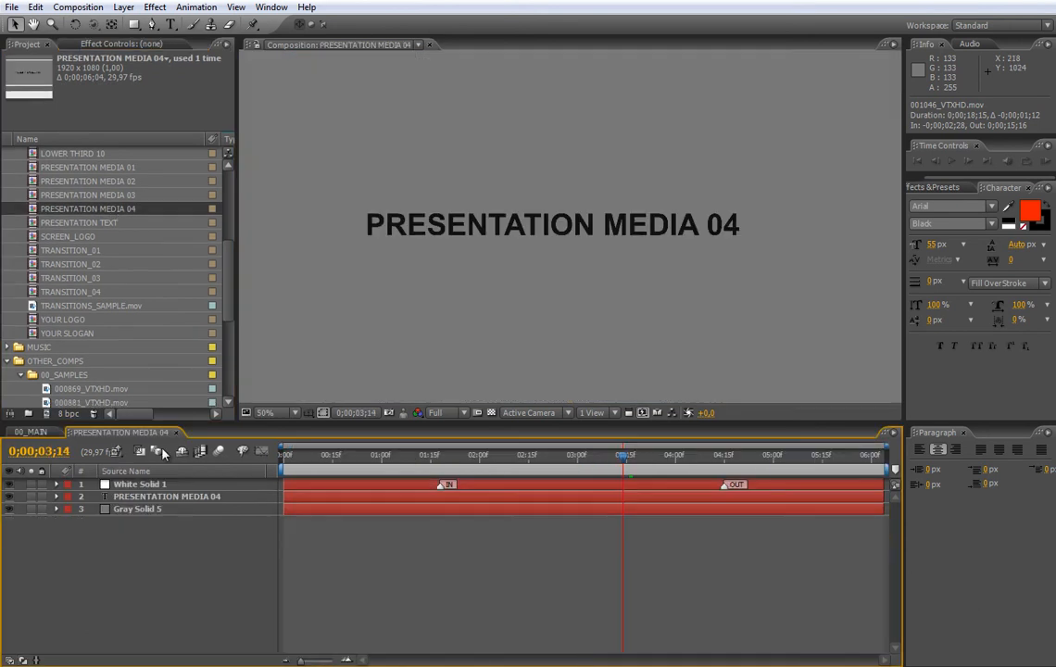
{"action": "scroll", "coordinate": [223, 291], "scroll_direction": "down", "scroll_amount": 3}
{"action": "left_click_drag", "start_coordinate": [91, 306], "coordinate": [522, 500]}
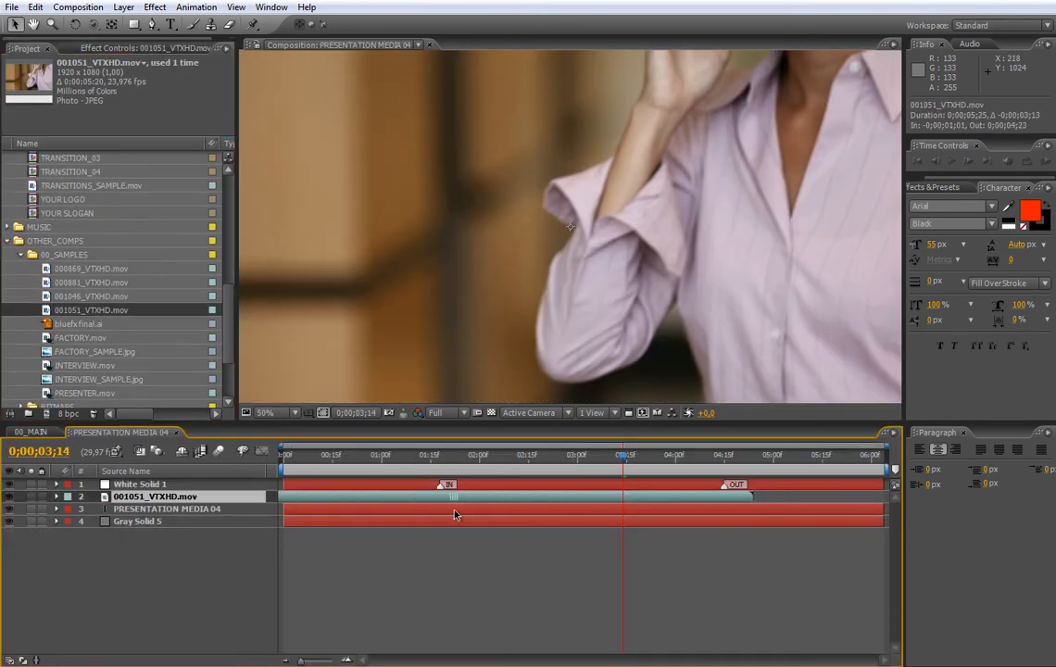
{"action": "left_click_drag", "start_coordinate": [436, 463], "coordinate": [672, 465]}
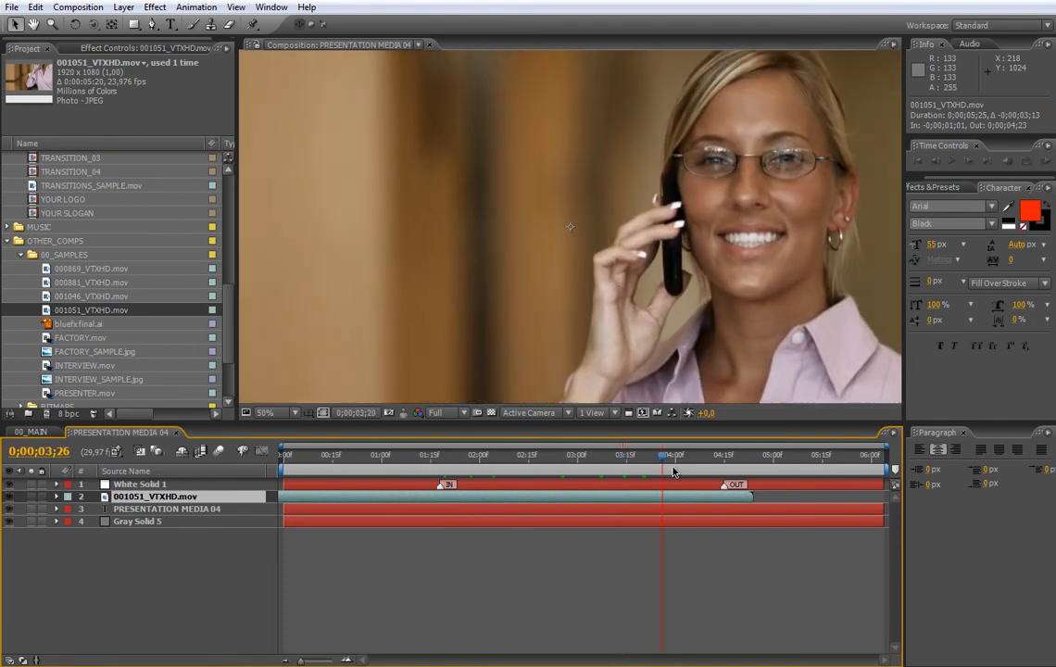
{"action": "left_click", "coordinate": [176, 433]}
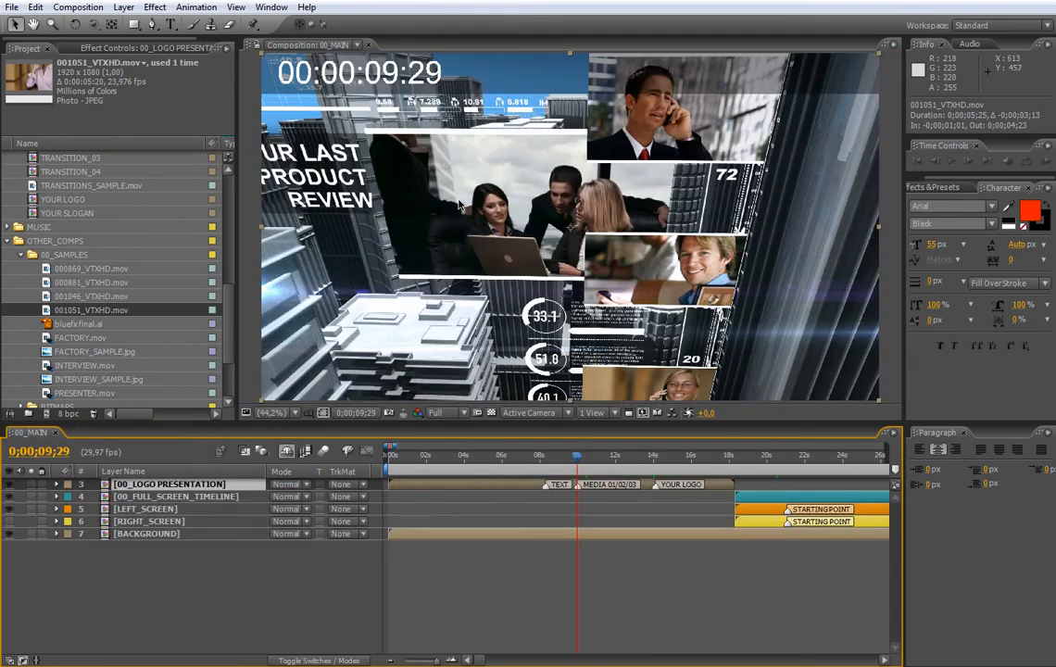
Preview 00_MAIN at the YOUR LOGO marker and open the YOUR LOGO composition.
{"action": "left_click_drag", "start_coordinate": [596, 463], "coordinate": [657, 472]}
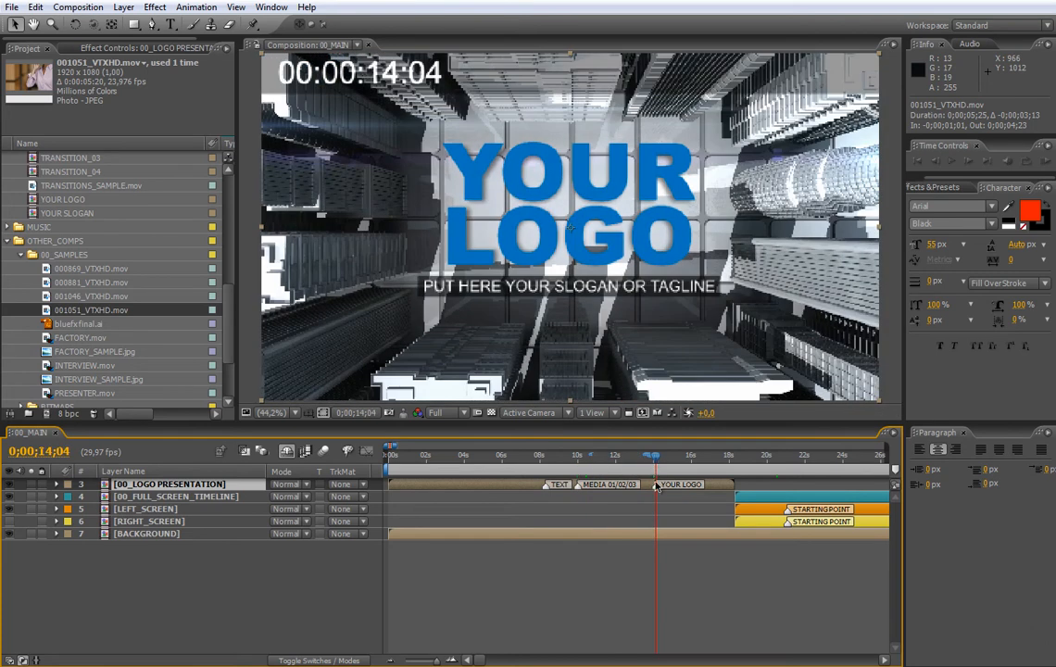
{"action": "scroll", "coordinate": [199, 265], "scroll_direction": "up", "scroll_amount": 4}
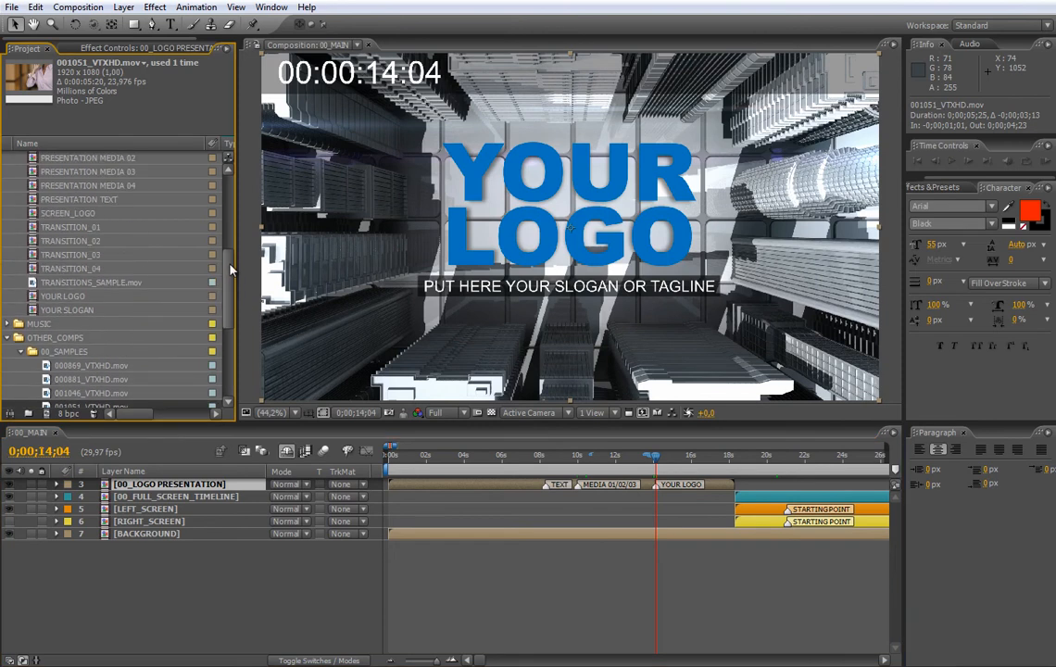
{"action": "left_click", "coordinate": [71, 298]}
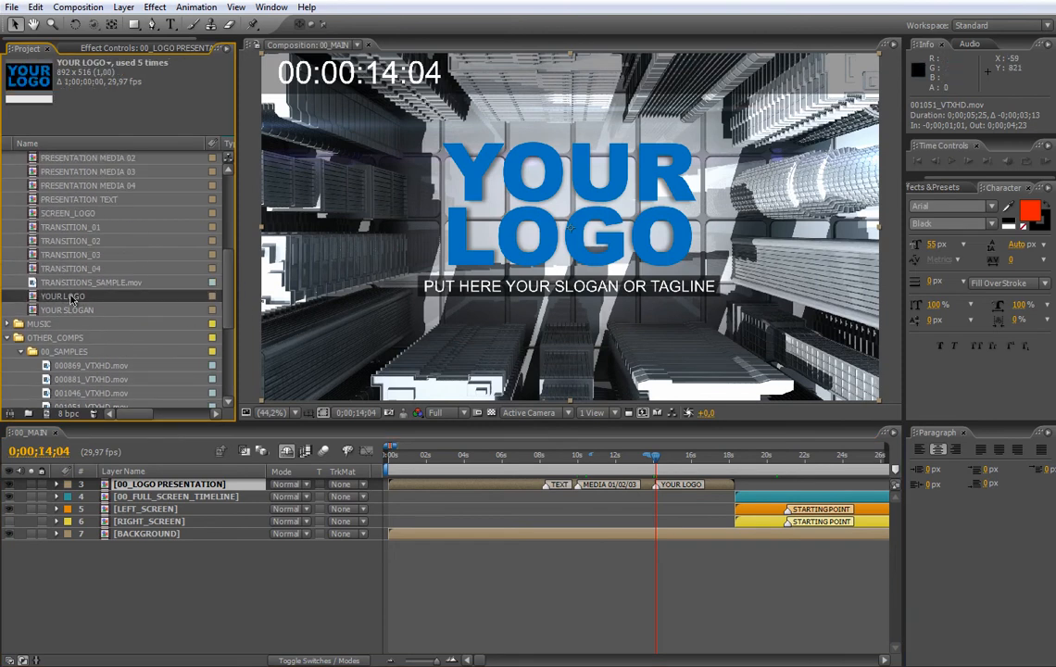
{"action": "double_click", "coordinate": [71, 297]}
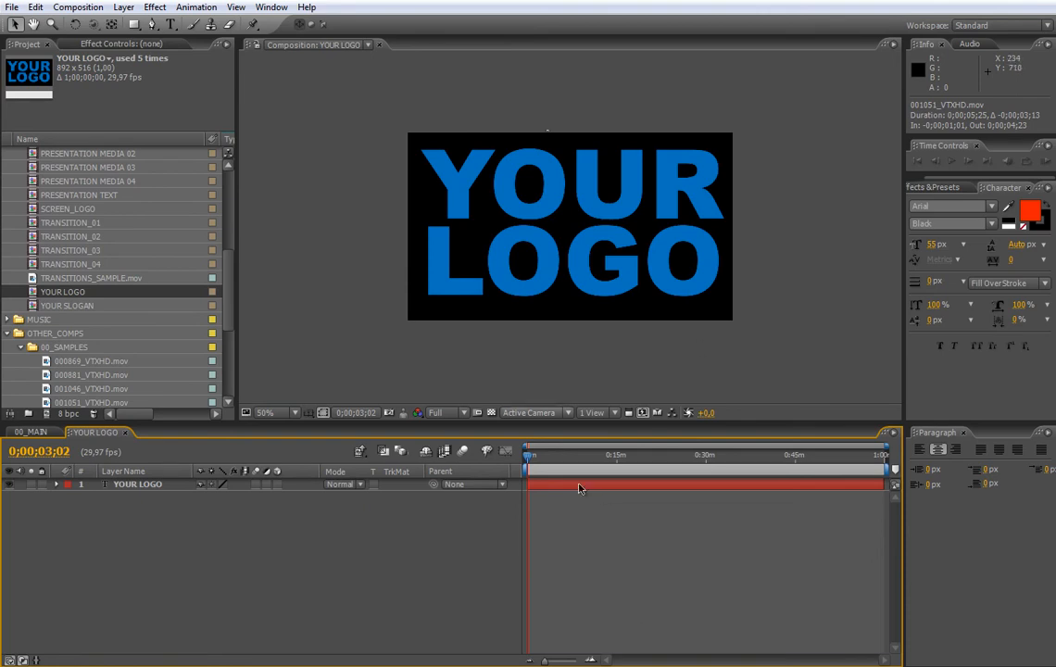
Place bluefx final.ai above the text layer in YOUR LOGO and scale it to 145%.
{"action": "left_click_drag", "start_coordinate": [230, 313], "coordinate": [230, 362]}
{"action": "left_click", "coordinate": [79, 278]}
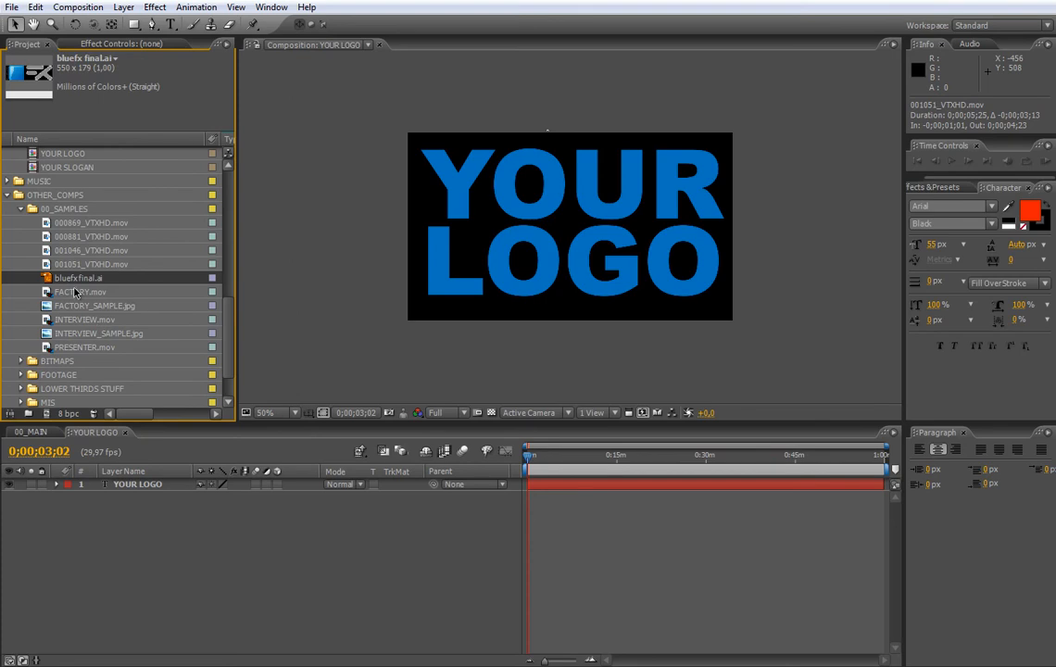
{"action": "left_click_drag", "start_coordinate": [72, 283], "coordinate": [551, 489]}
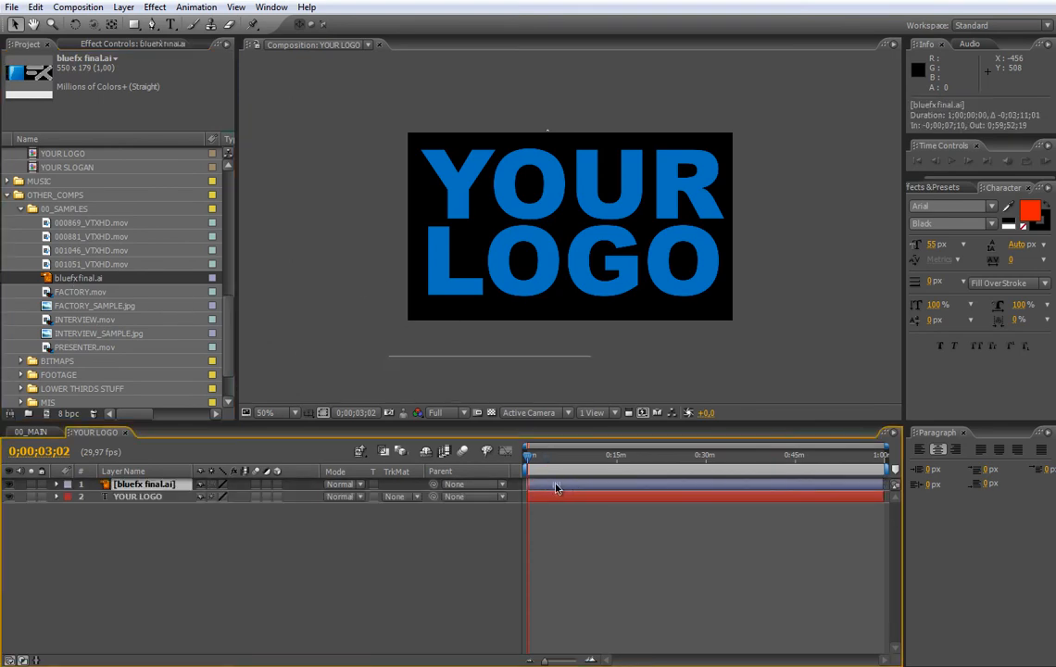
{"action": "left_click_drag", "start_coordinate": [669, 193], "coordinate": [719, 179]}
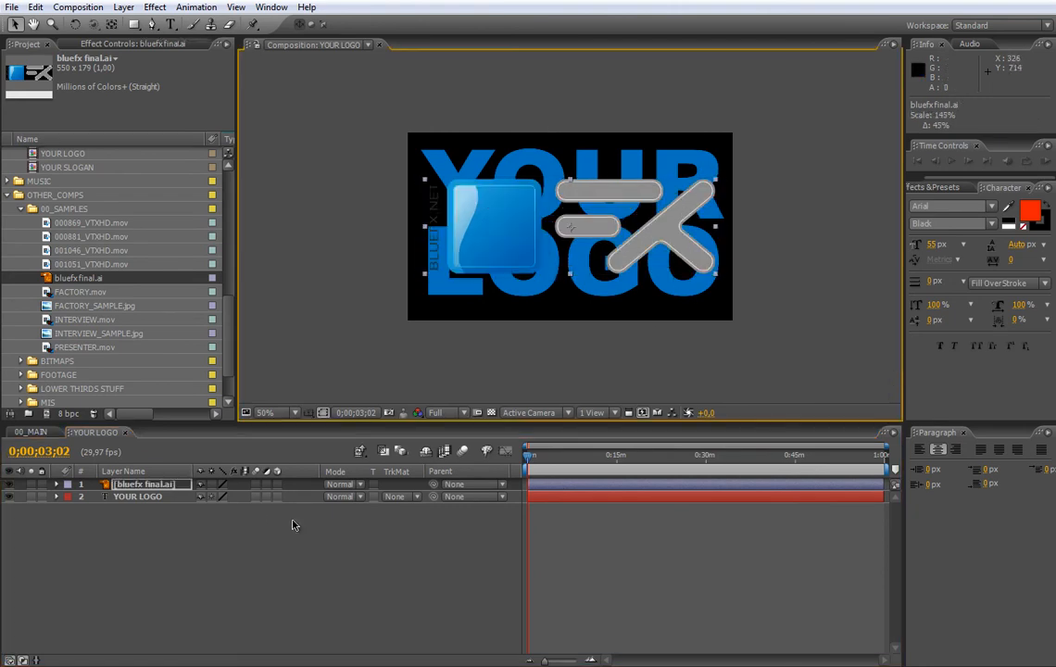
Hide the YOUR LOGO text layer and close the composition to return to 00_MAIN.
{"action": "left_click", "coordinate": [215, 486]}
{"action": "left_click", "coordinate": [10, 498]}
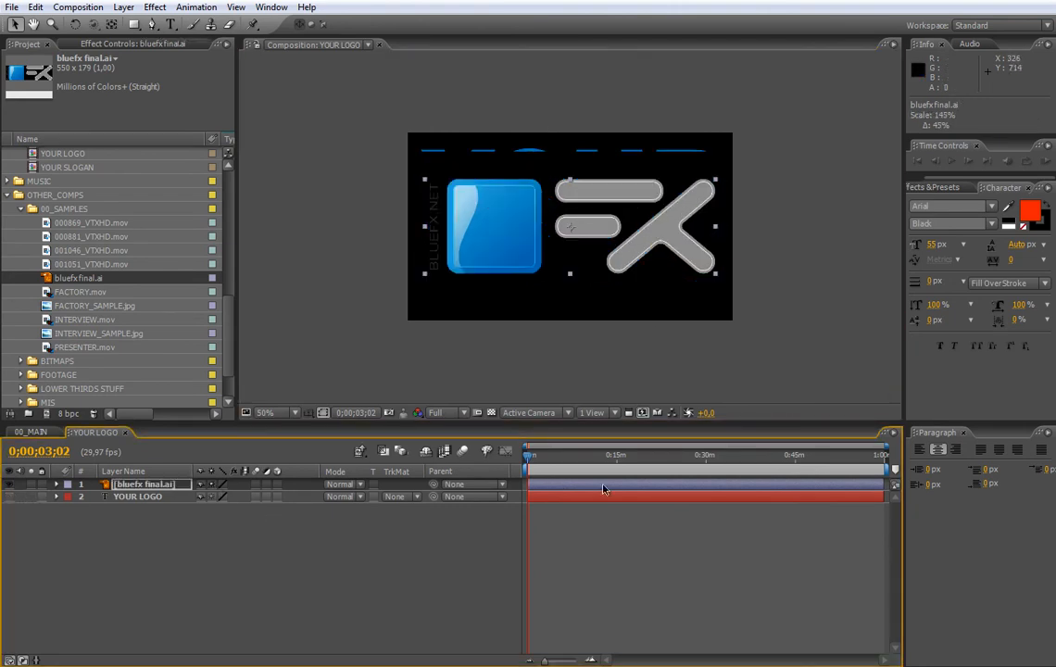
{"action": "left_click", "coordinate": [125, 431]}
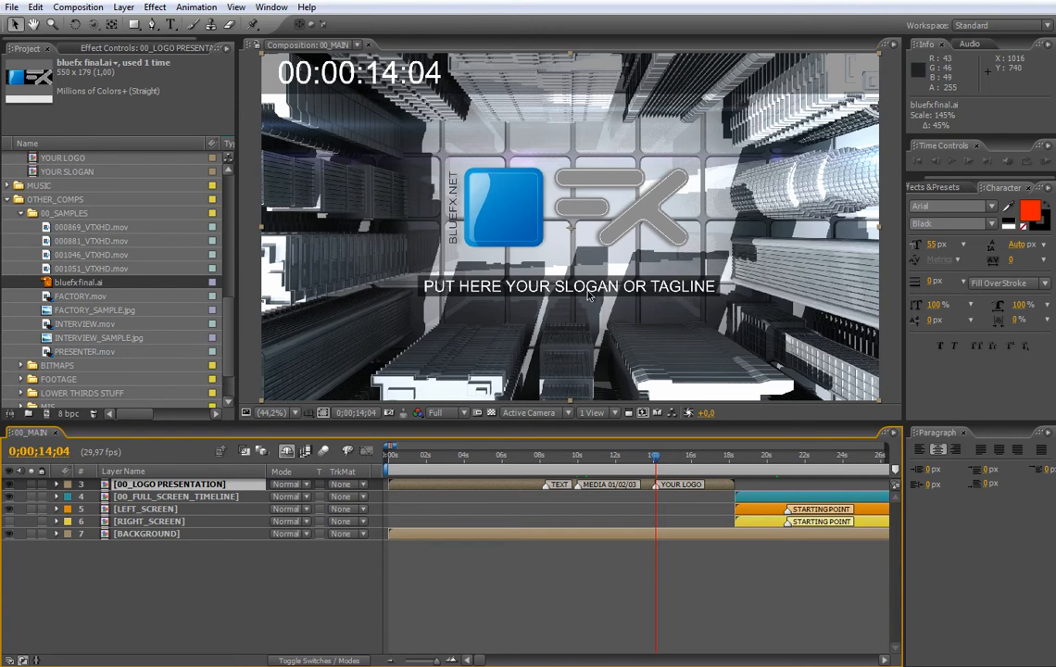
{"action": "left_click_drag", "start_coordinate": [231, 325], "coordinate": [193, 274]}
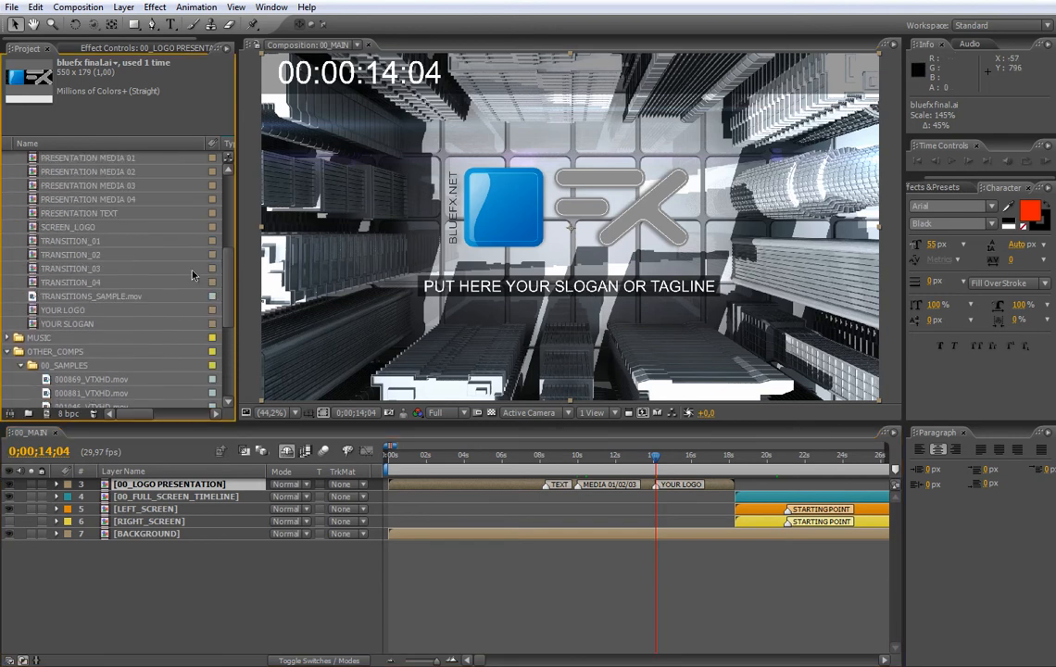
{"action": "left_click", "coordinate": [74, 326]}
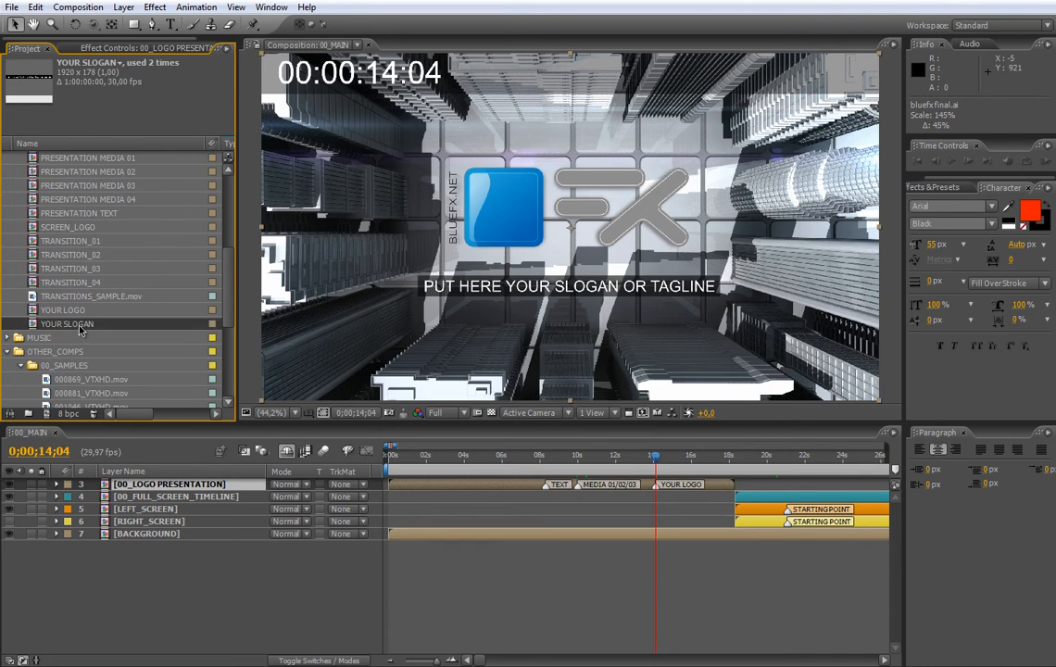
{"action": "double_click", "coordinate": [79, 326]}
{"action": "left_click", "coordinate": [569, 486]}
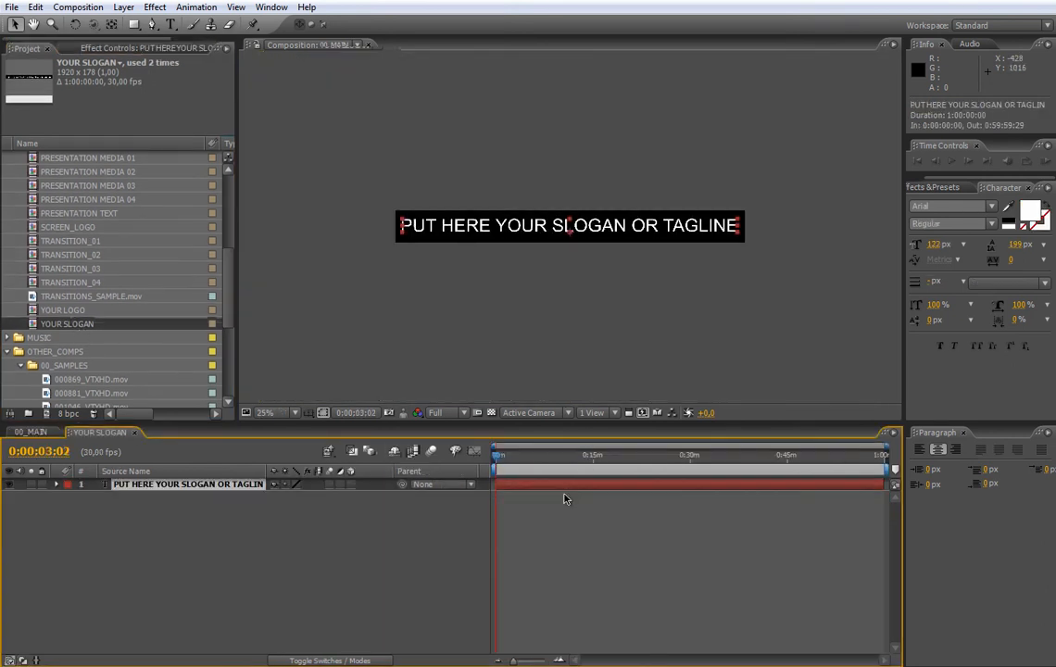
{"action": "double_click", "coordinate": [565, 489]}
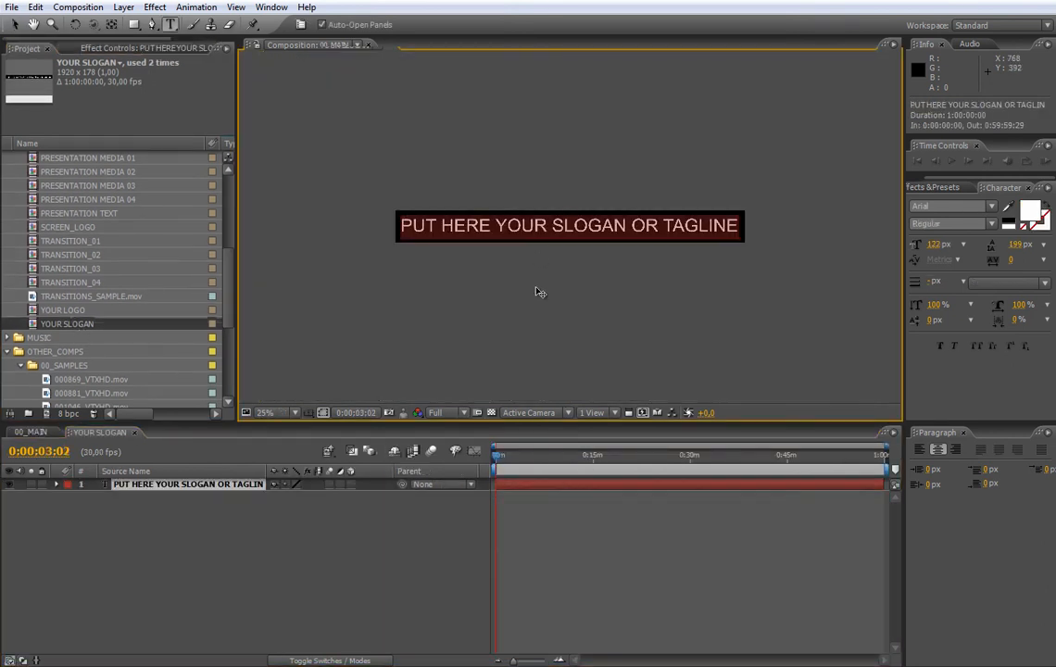
{"action": "type", "text": "W"}
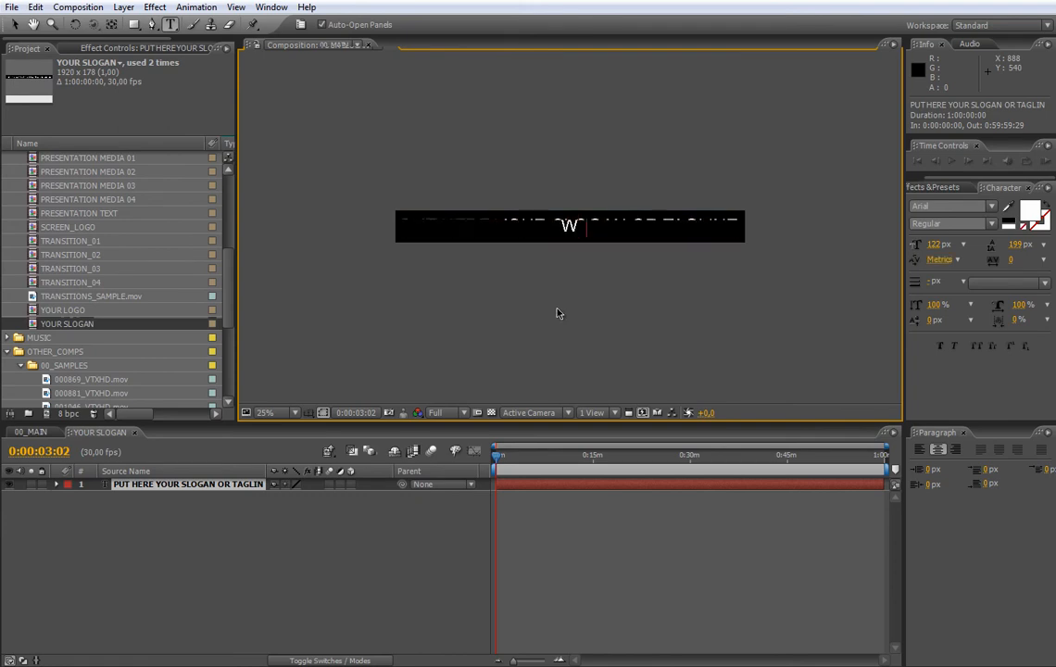
{"action": "type", "text": "WW.BLUEF"}
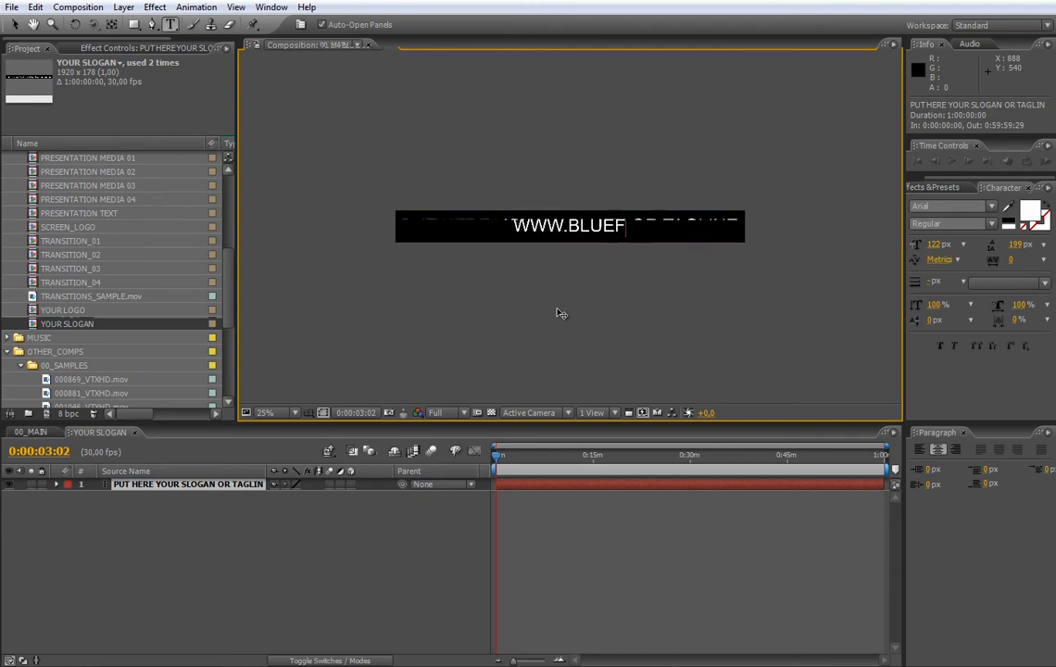
{"action": "type", "text": "X.NET"}
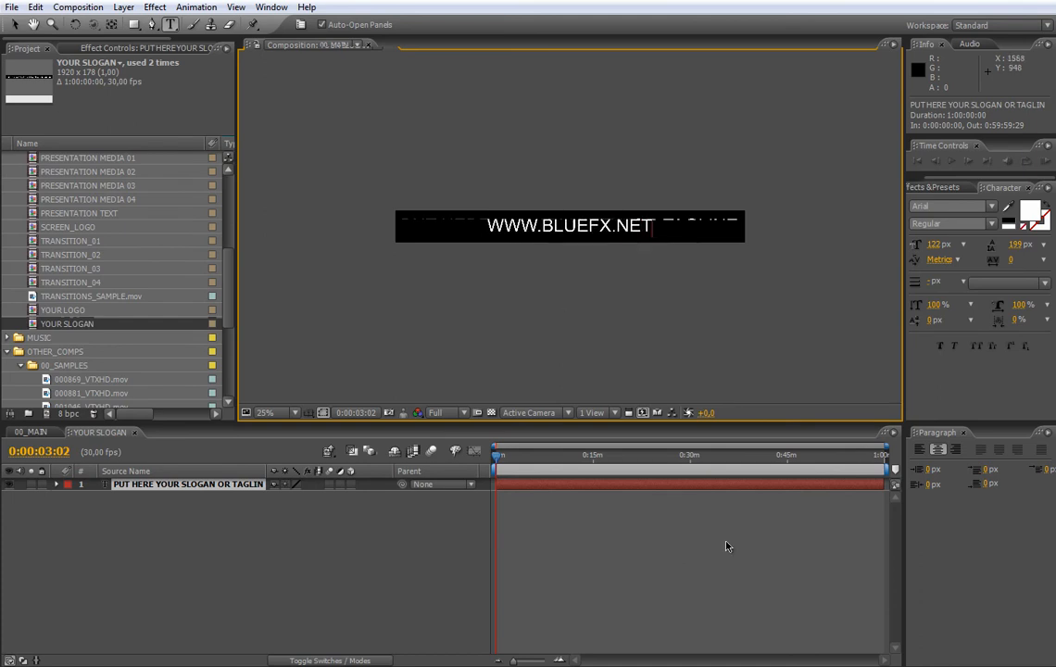
{"action": "left_click", "coordinate": [625, 551]}
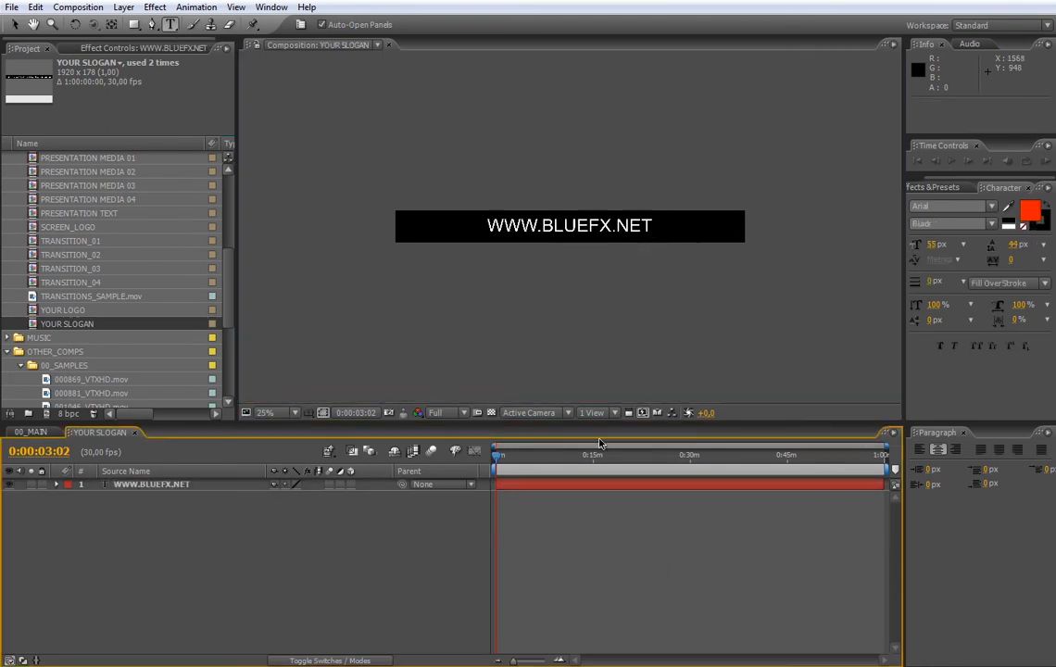
{"action": "left_click", "coordinate": [135, 433]}
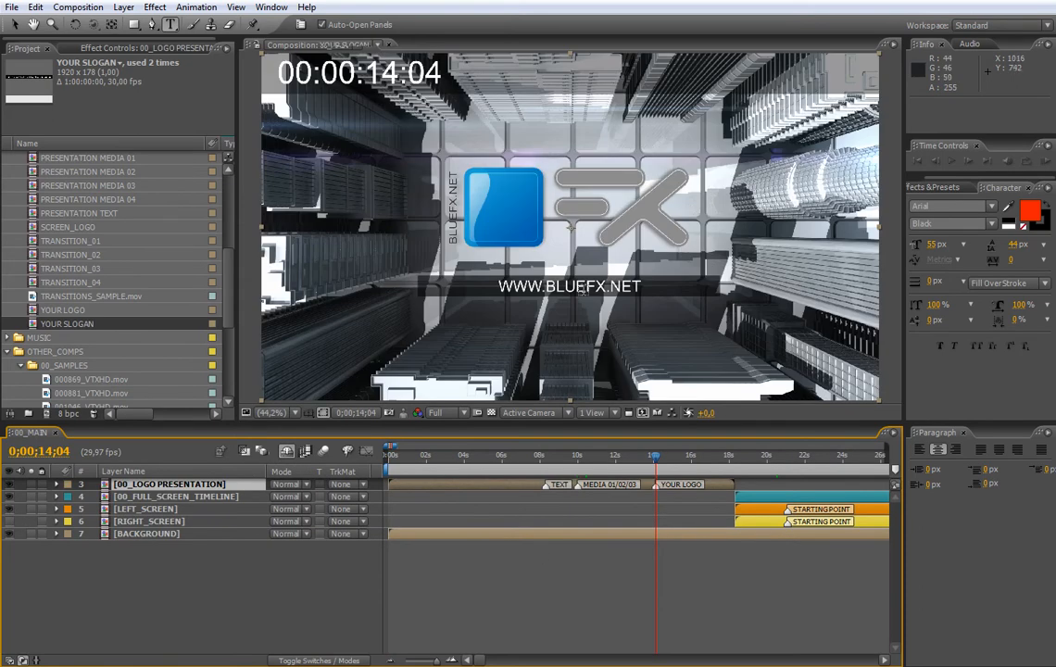
{"action": "left_click", "coordinate": [9, 21]}
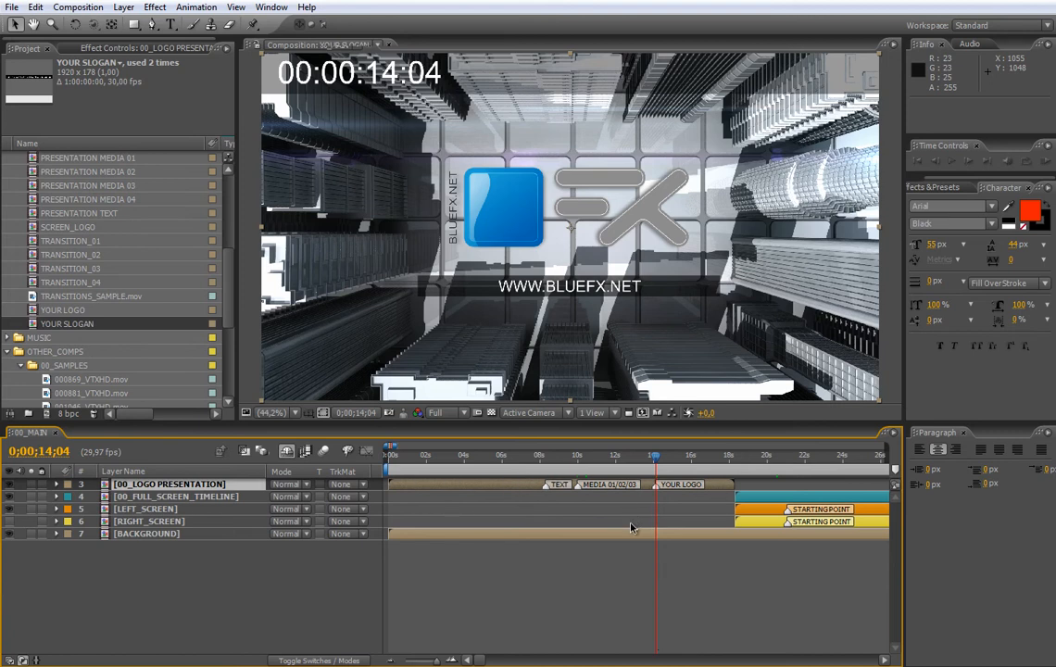
Go to the end of the 00_LOGO PRESENTATION layer and look through compositions TRANSITION_01 to TRANSITION_04 and TRANSITIONS_SAMPLE.mov in the project.
{"action": "key", "text": "o"}
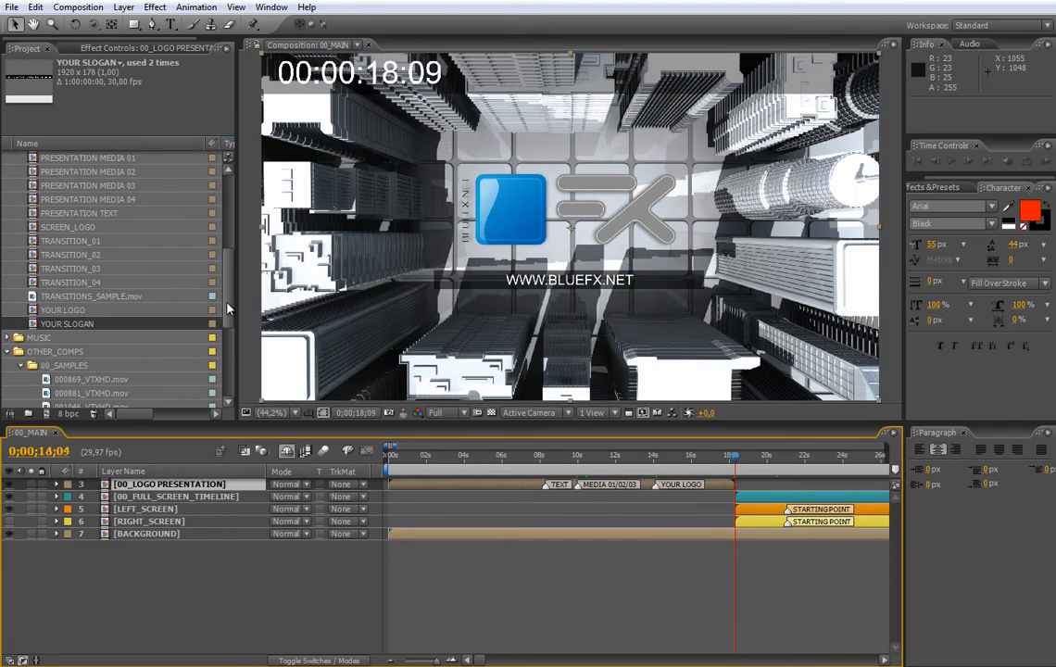
{"action": "scroll", "coordinate": [201, 259], "scroll_direction": "up", "scroll_amount": 3}
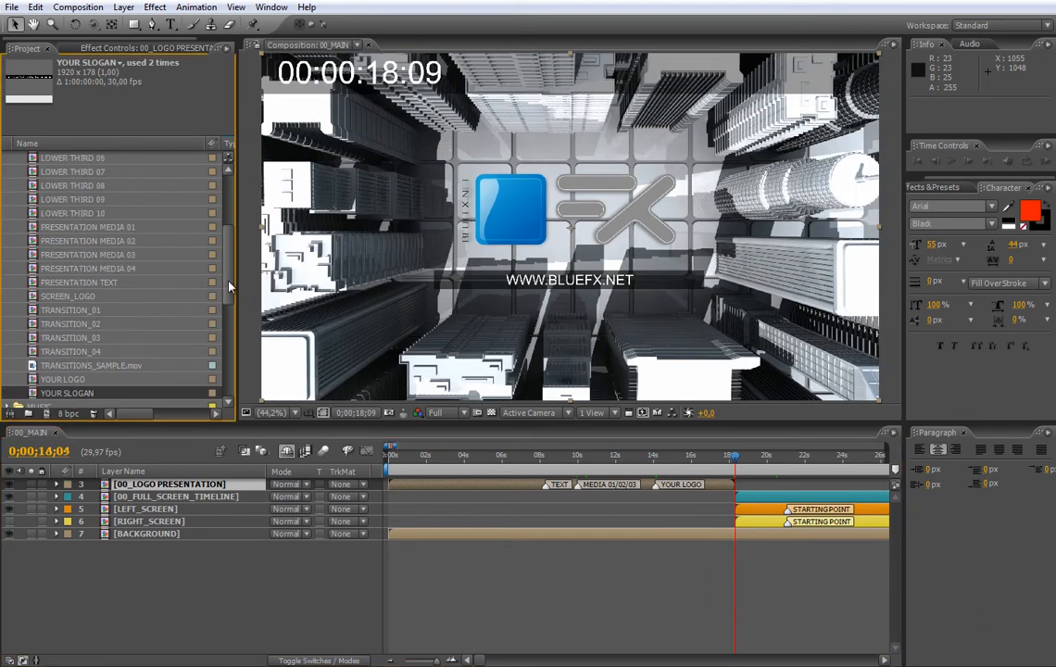
{"action": "scroll", "coordinate": [228, 289], "scroll_direction": "up", "scroll_amount": 1}
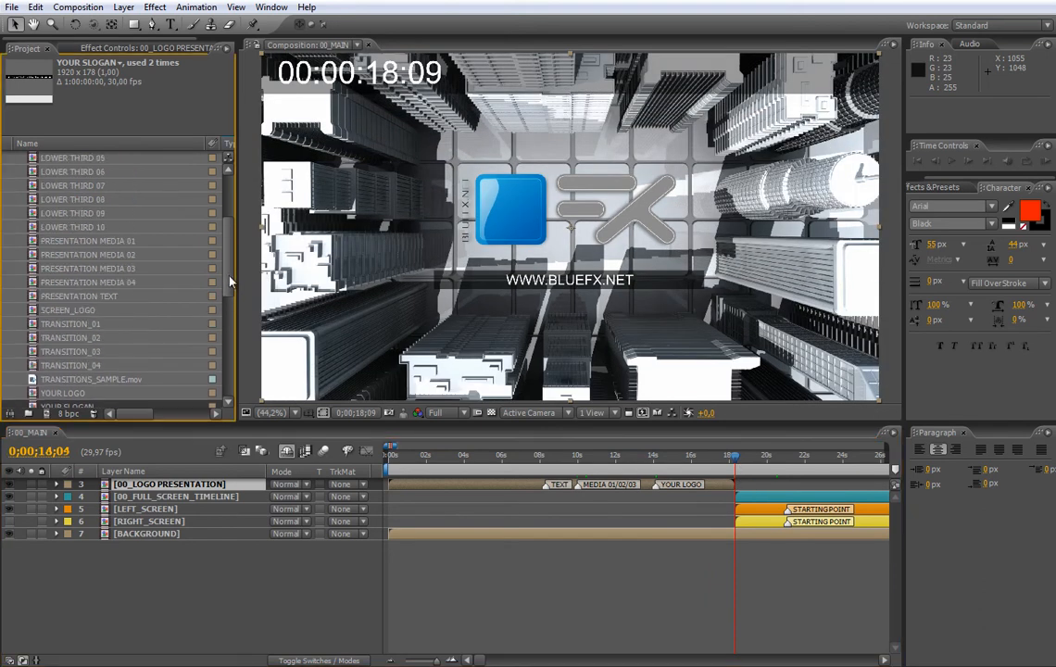
{"action": "left_click", "coordinate": [68, 324]}
{"action": "key", "text": "Down"}
{"action": "key", "text": "Down"}
{"action": "key", "text": "Down"}
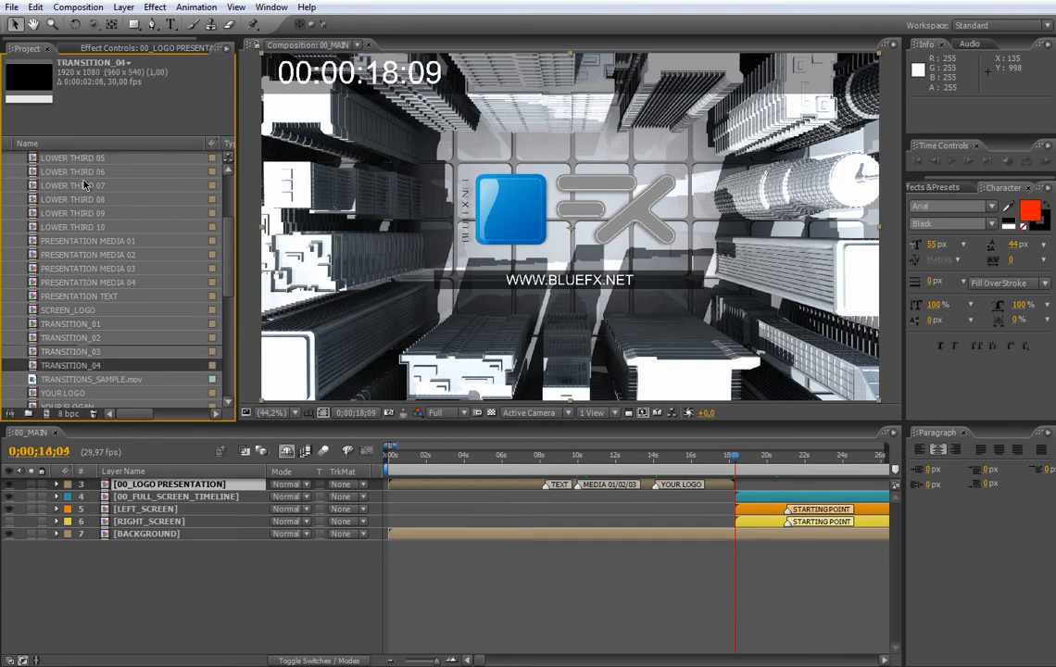
{"action": "left_click", "coordinate": [81, 337]}
{"action": "left_click", "coordinate": [81, 351]}
{"action": "left_click", "coordinate": [82, 365]}
{"action": "left_click", "coordinate": [82, 380]}
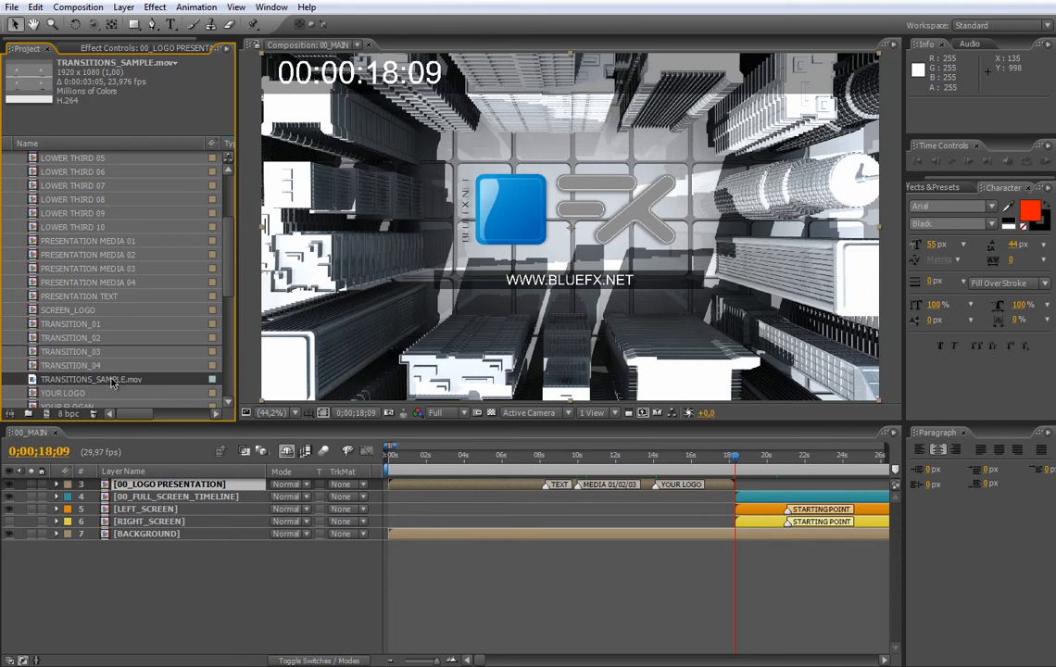
Open TRANSITIONS_SAMPLE.mov and scrub through it to compare the four transition designs.
{"action": "double_click", "coordinate": [112, 381]}
{"action": "left_click_drag", "start_coordinate": [367, 280], "coordinate": [646, 280]}
{"action": "key", "text": "h"}
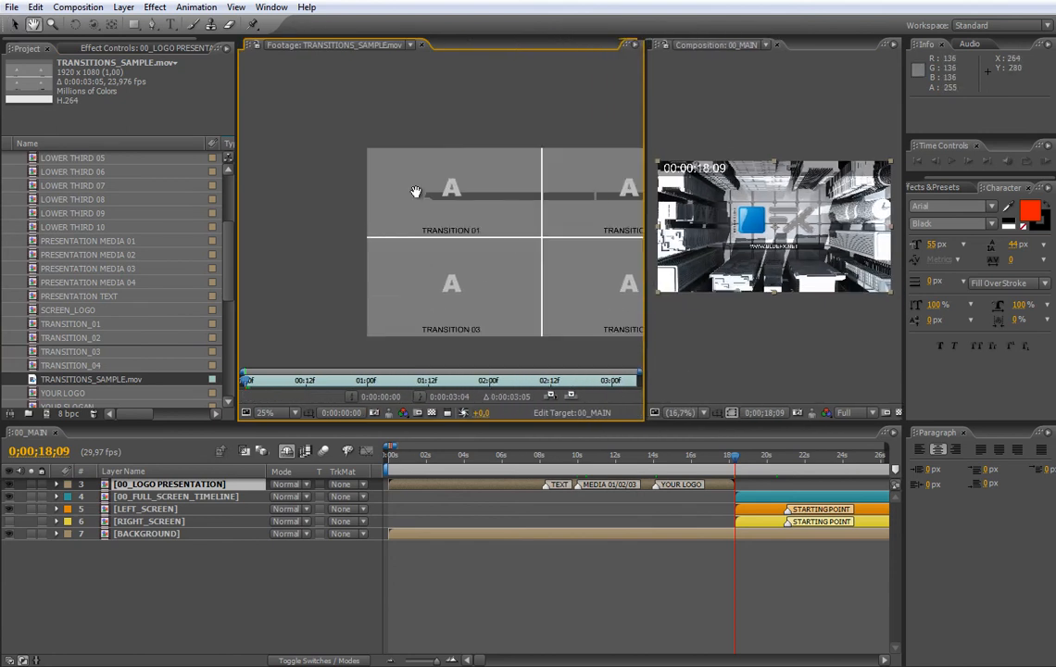
{"action": "key", "text": "space"}
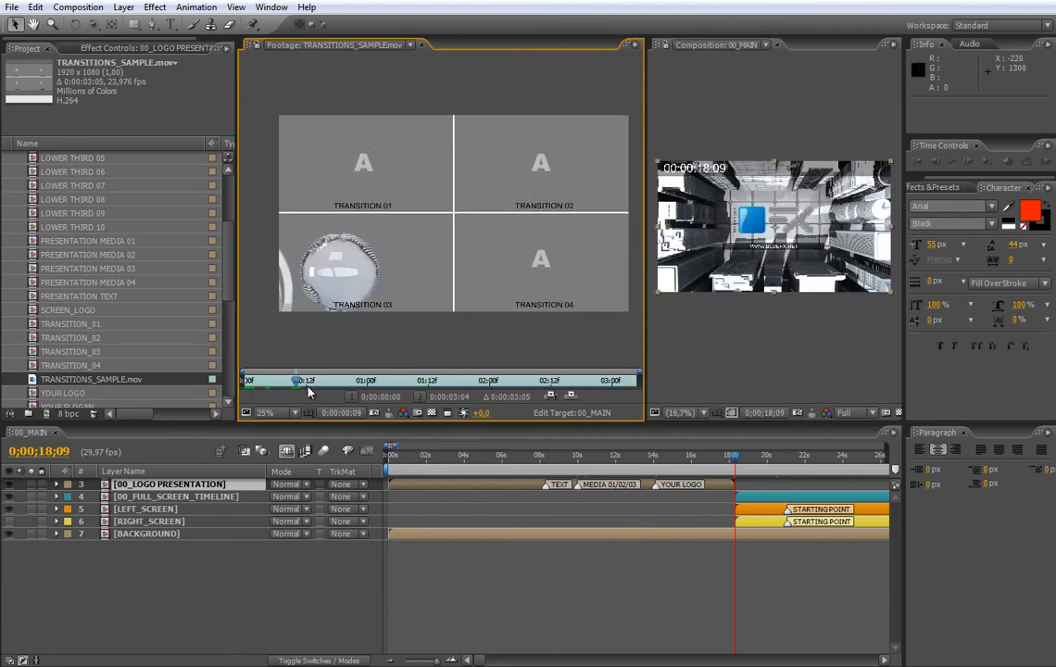
{"action": "left_click_drag", "start_coordinate": [516, 381], "coordinate": [434, 379]}
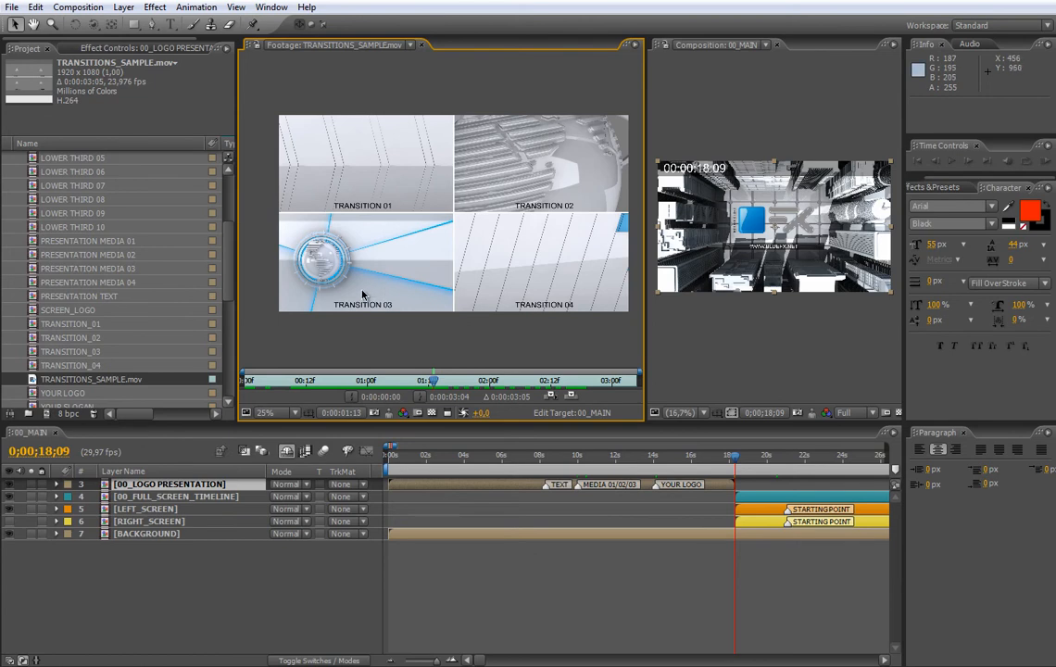
Add TRANSITION_03 above 00_LOGO PRESENTATION, close the sample footage, and shift the transition earlier so its 0 marker meets the cut at 0;00;18;09.
{"action": "left_click", "coordinate": [96, 352]}
{"action": "left_click_drag", "start_coordinate": [693, 423], "coordinate": [651, 429]}
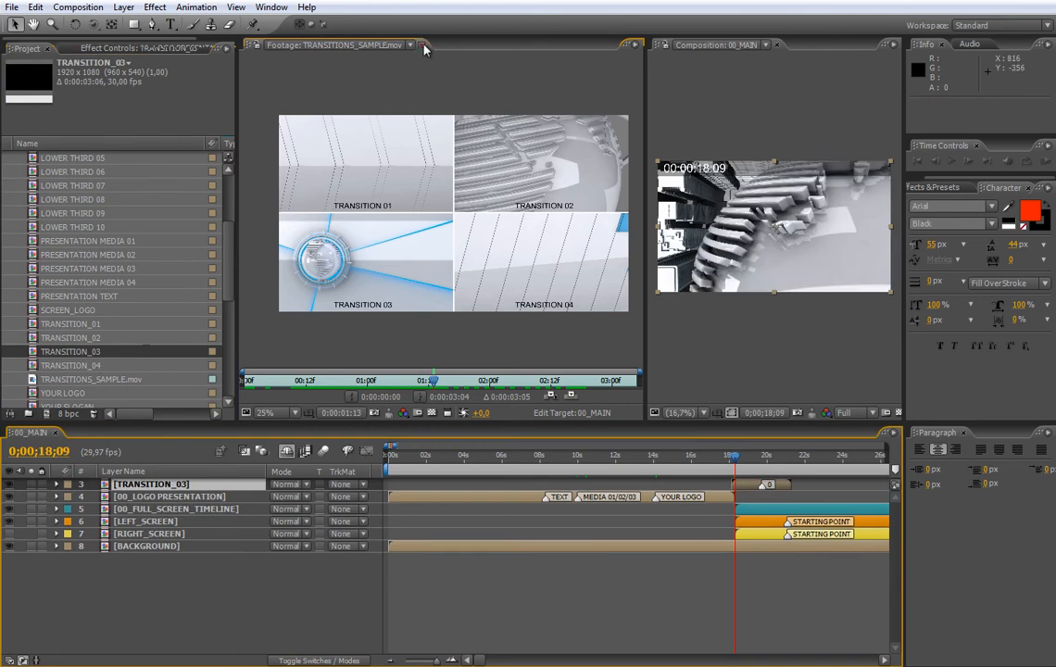
{"action": "left_click", "coordinate": [422, 45]}
{"action": "left_click_drag", "start_coordinate": [747, 484], "coordinate": [735, 491]}
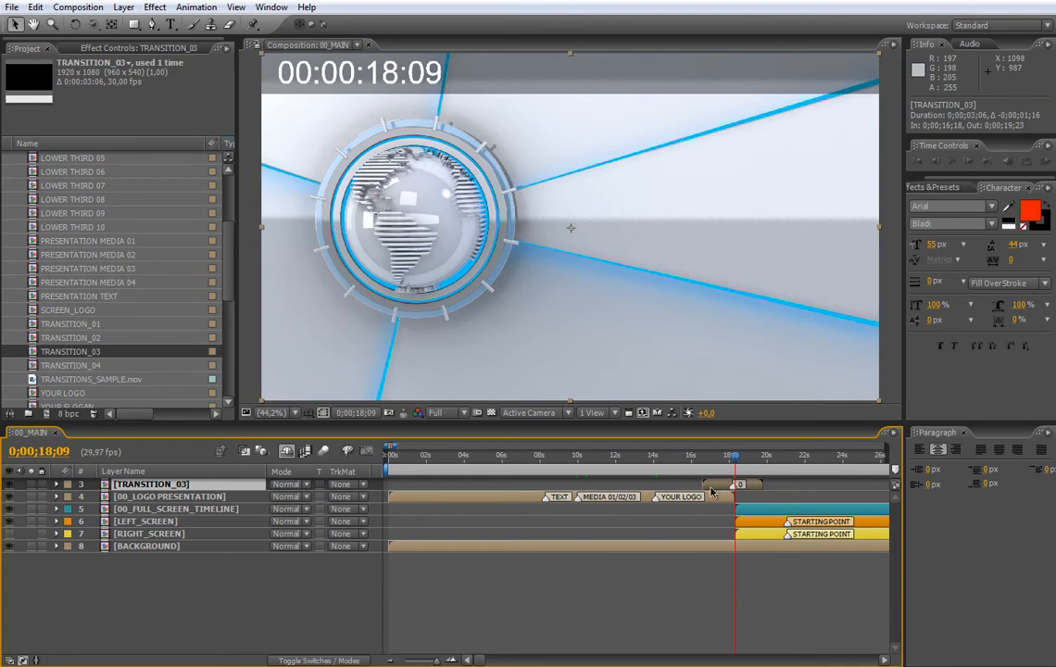
Extend the visible time range of 00_MAIN and move the current time to the STARTING POINT markers at 0;00;21;00.
{"action": "left_click_drag", "start_coordinate": [721, 490], "coordinate": [789, 475]}
{"action": "left_click_drag", "start_coordinate": [395, 448], "coordinate": [403, 450]}
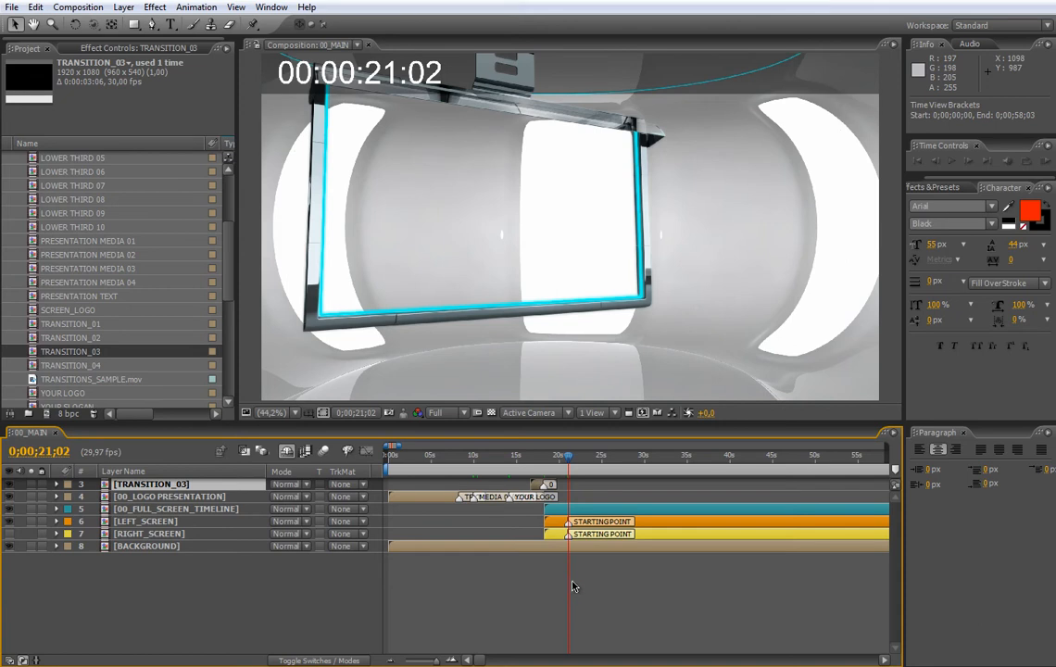
{"action": "mouse_move", "coordinate": [567, 453]}
{"action": "left_mouse_down"}
{"action": "mouse_move", "coordinate": [557, 458]}
{"action": "mouse_move", "coordinate": [569, 461]}
{"action": "left_mouse_up"}
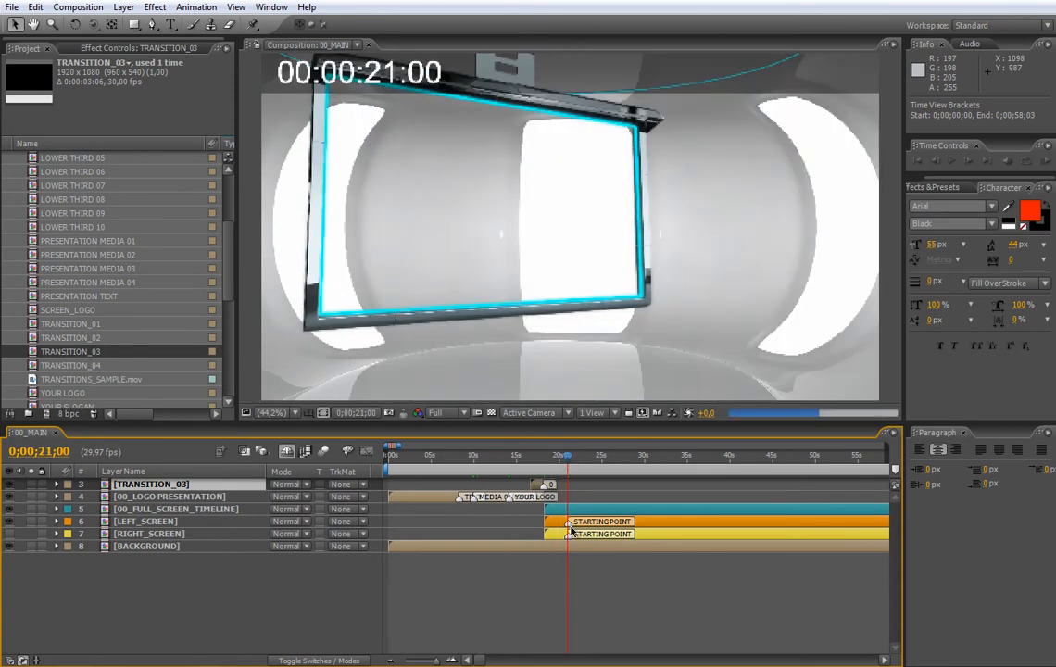
Open the 00_SCREEN_TIMELINE composition and fit its preview to the viewer.
{"action": "scroll", "coordinate": [227, 224], "scroll_direction": "up", "scroll_amount": 1}
{"action": "scroll", "coordinate": [227, 224], "scroll_direction": "up", "scroll_amount": 3}
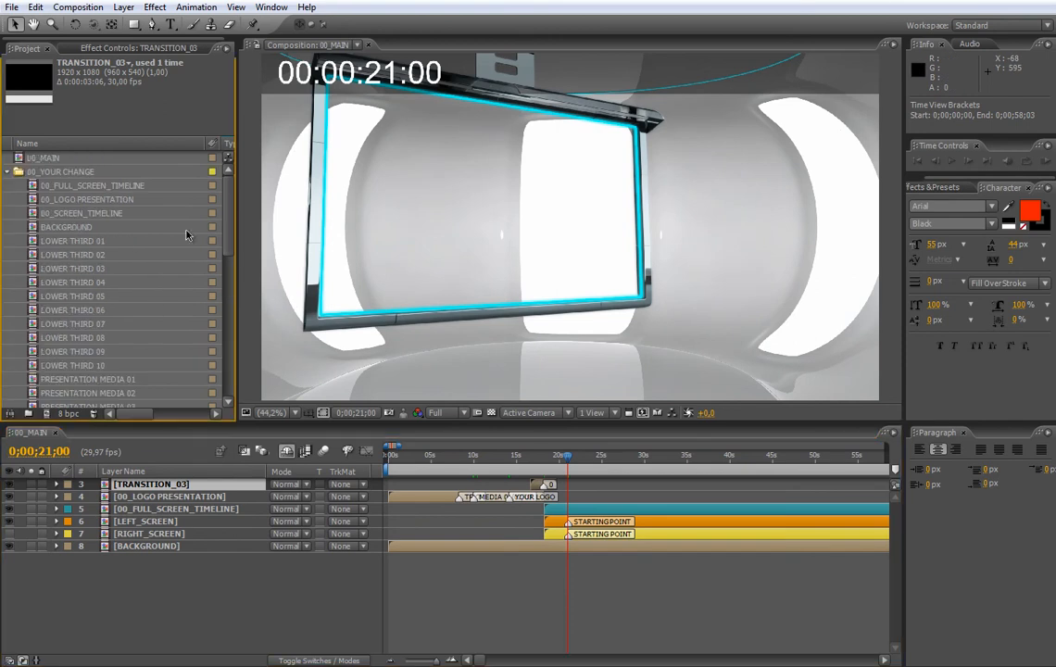
{"action": "left_click", "coordinate": [88, 214]}
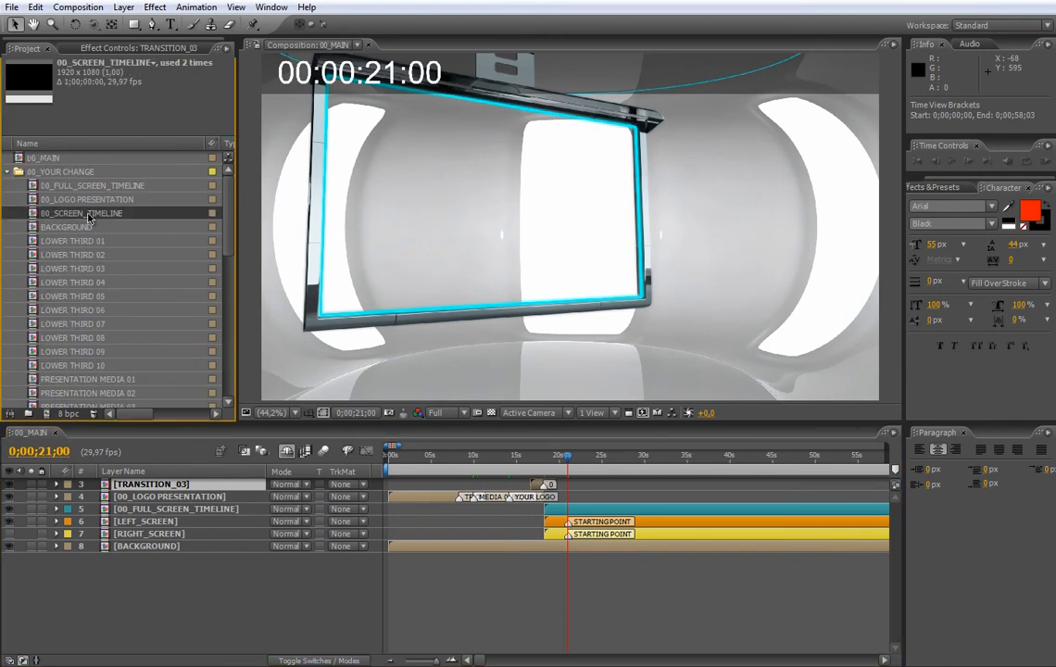
{"action": "double_click", "coordinate": [88, 214]}
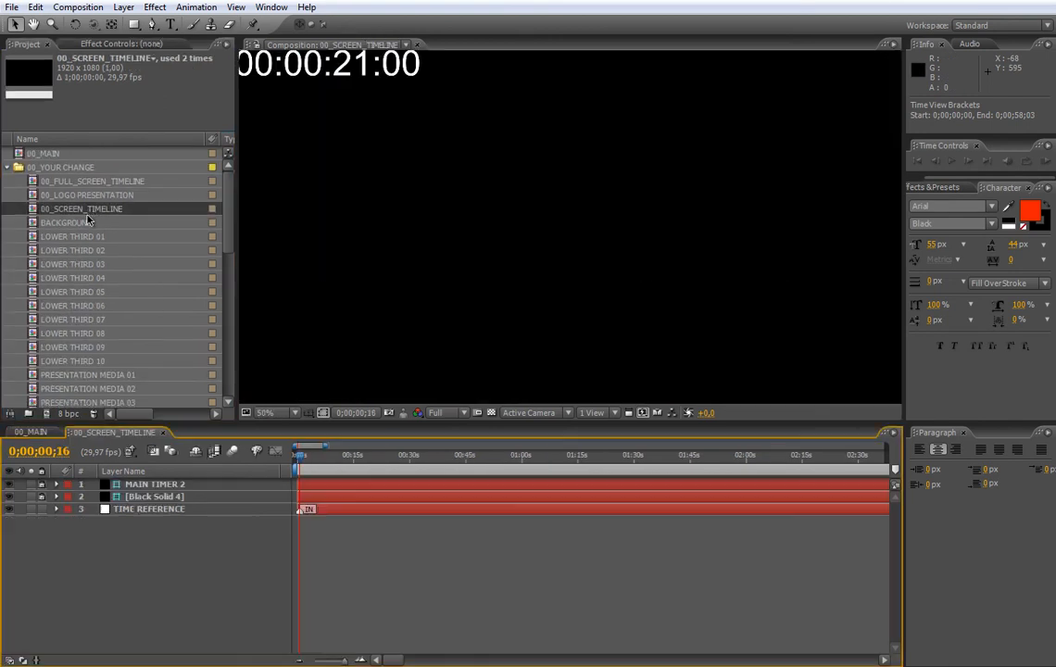
{"action": "left_click", "coordinate": [274, 414]}
{"action": "left_click", "coordinate": [294, 443]}
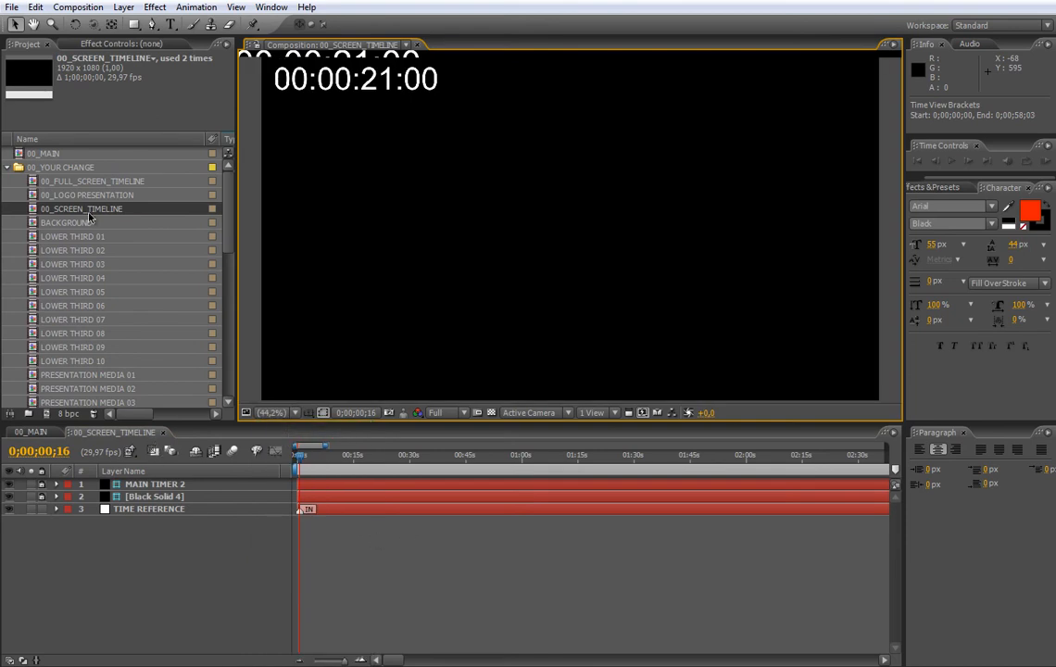
Open the 00_FULL_SCREEN_TIMELINE composition and fit its preview to the viewer.
{"action": "left_click", "coordinate": [102, 182]}
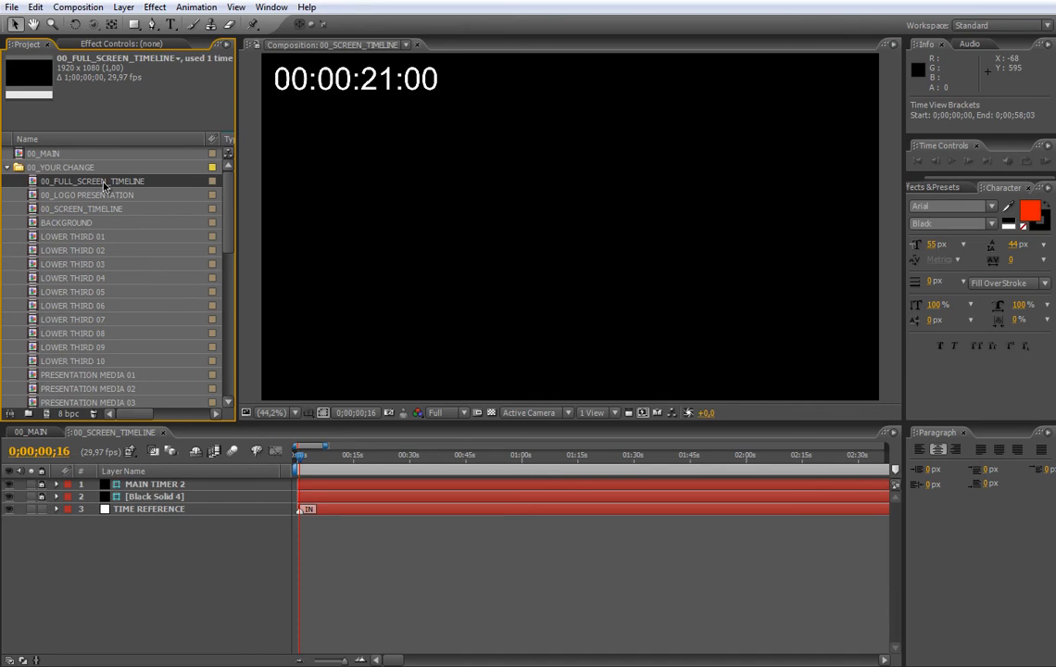
{"action": "double_click", "coordinate": [105, 183]}
{"action": "left_click", "coordinate": [264, 412]}
{"action": "left_click", "coordinate": [248, 381]}
Check the current time in 00_MAIN and bring up 00_SCREEN_TIMELINE to compare its timer.
{"action": "left_click", "coordinate": [130, 433]}
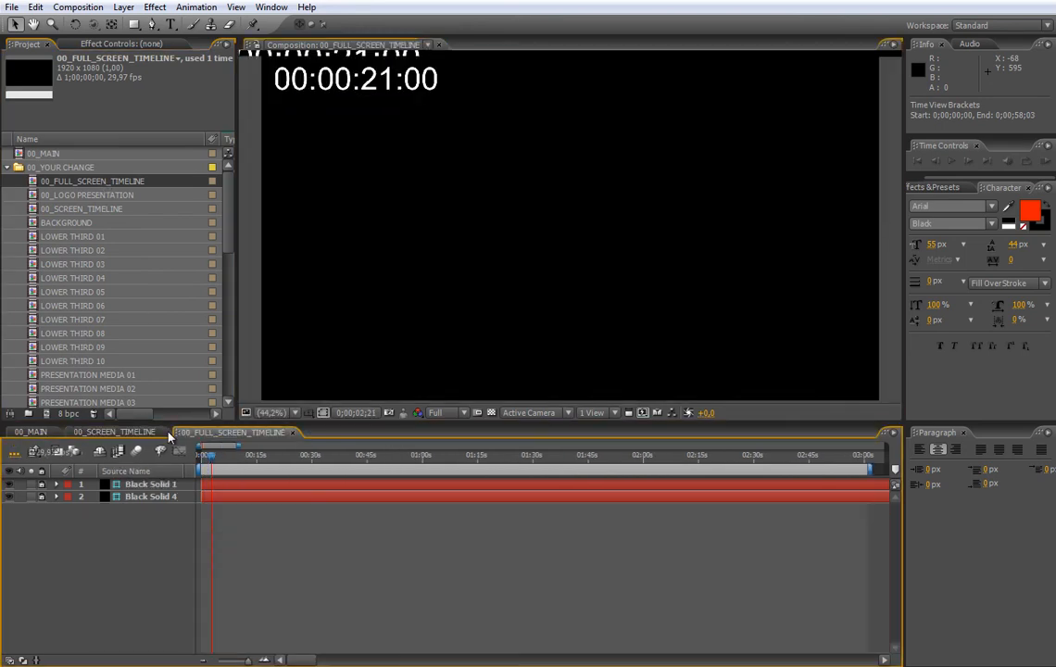
{"action": "left_click", "coordinate": [37, 432]}
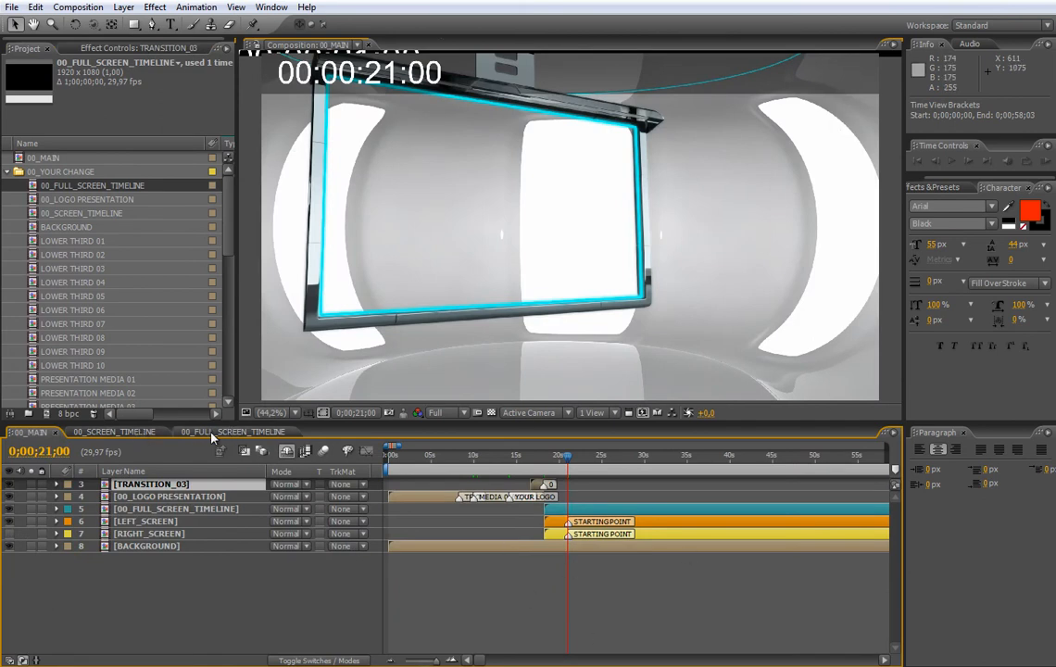
{"action": "left_click", "coordinate": [137, 435]}
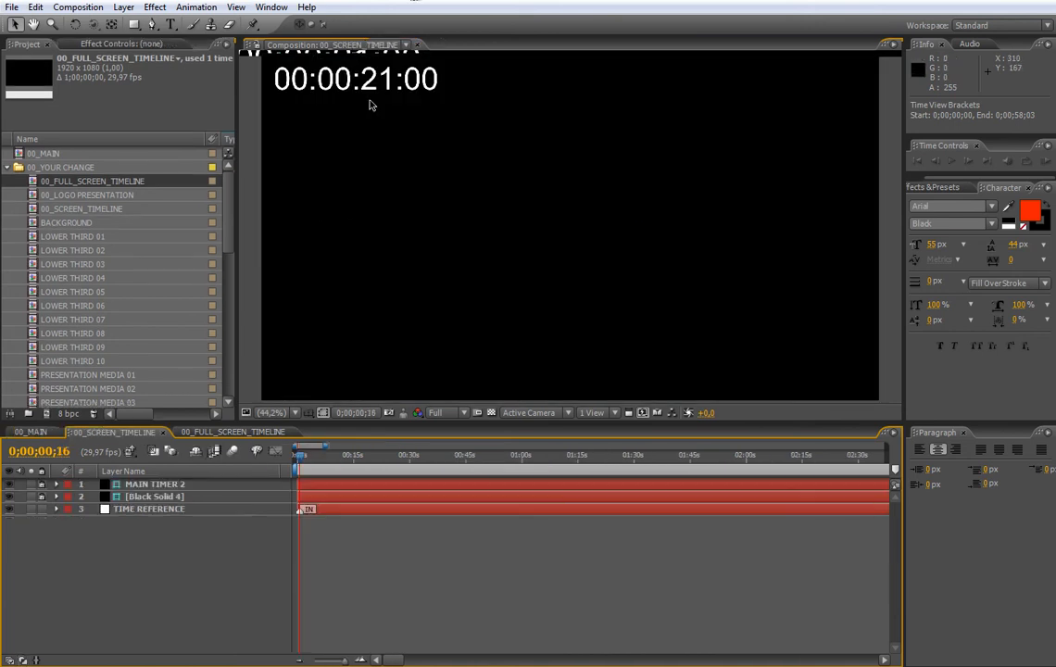
Add PRESENTER.mov to 00_MAIN above LEFT_SCREEN, starting at 0;00;18;08 with the screen layers, and shift the presenter clear of the screen's right side.
{"action": "left_click", "coordinate": [235, 433]}
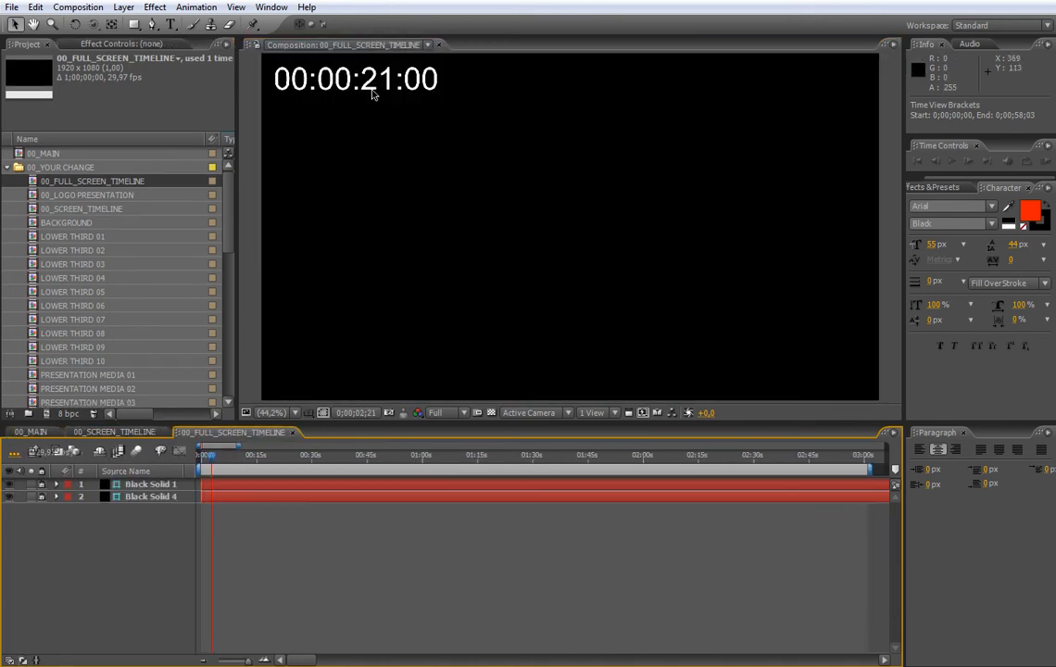
{"action": "left_click", "coordinate": [43, 434]}
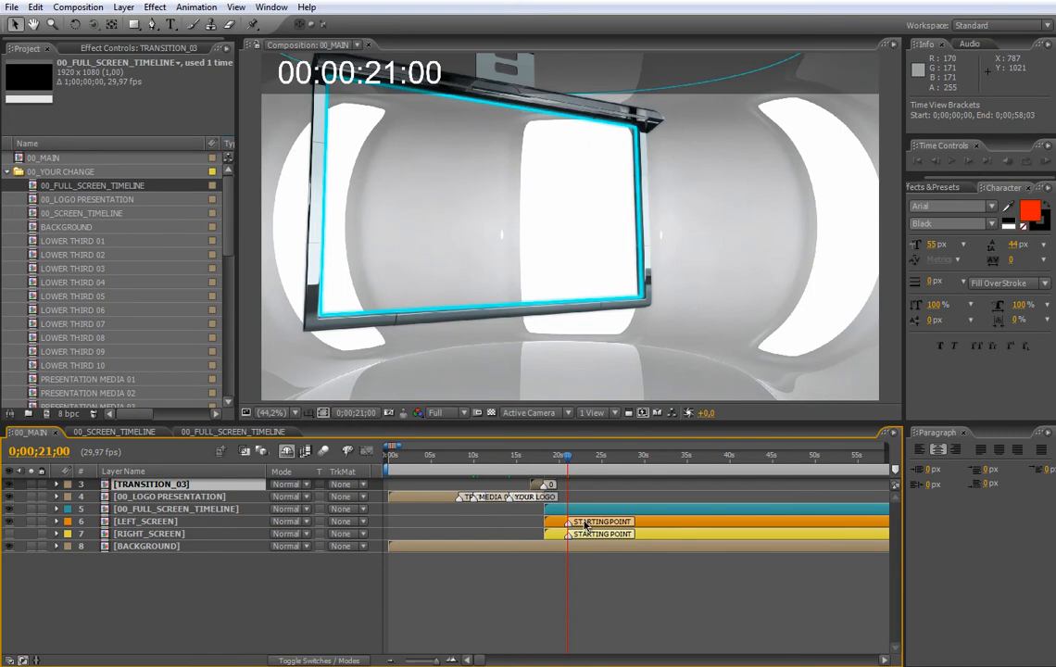
{"action": "left_click_drag", "start_coordinate": [229, 241], "coordinate": [237, 391]}
{"action": "left_click_drag", "start_coordinate": [81, 296], "coordinate": [558, 526]}
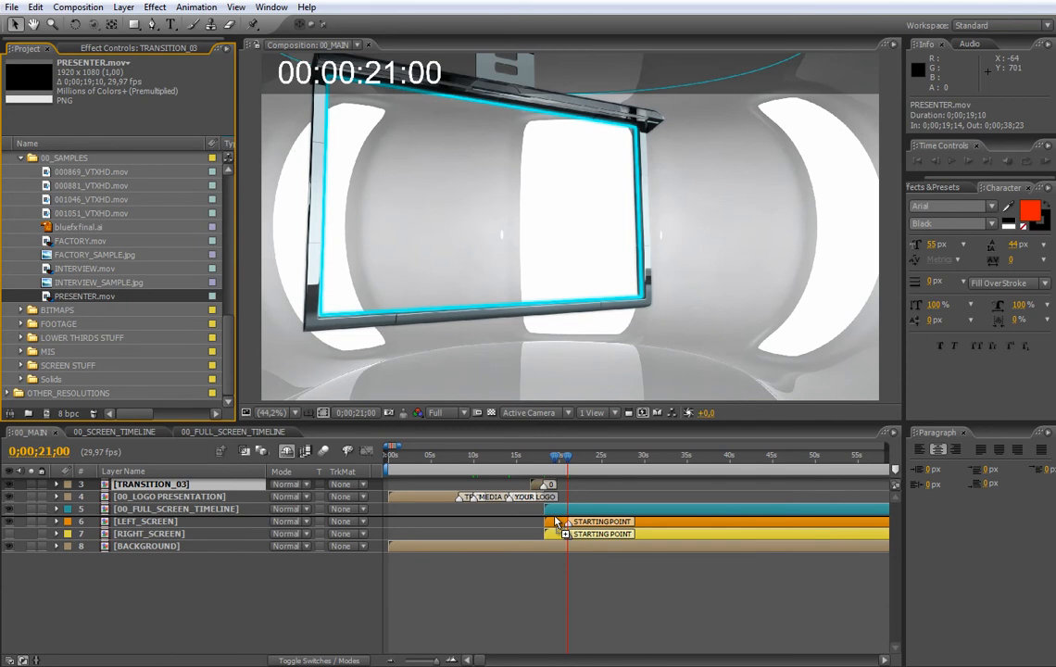
{"action": "left_click_drag", "start_coordinate": [556, 523], "coordinate": [586, 526]}
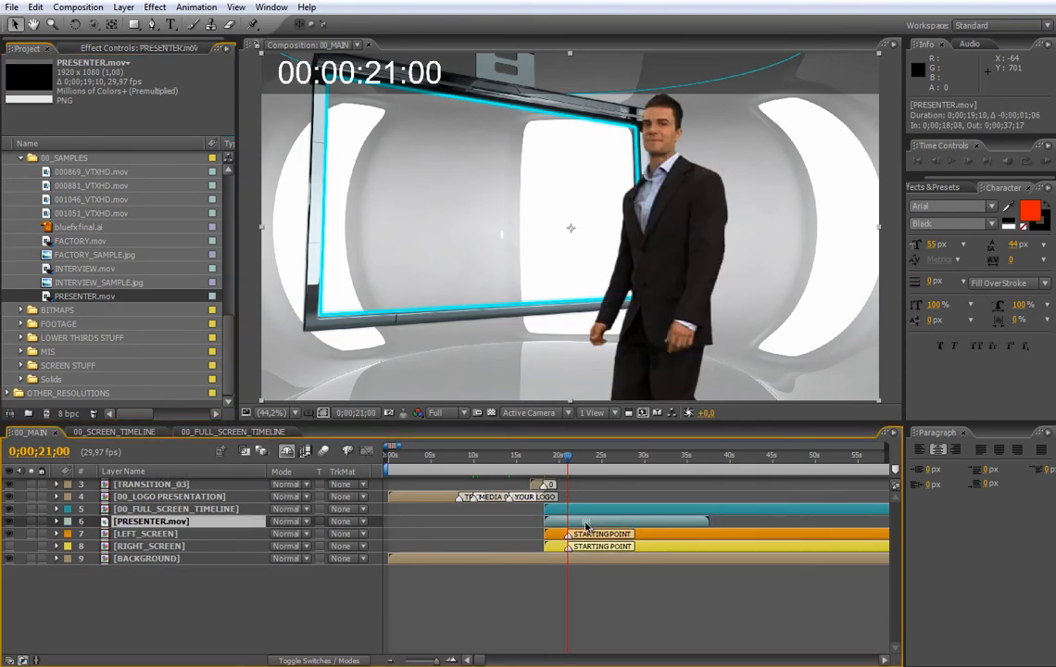
{"action": "left_click_drag", "start_coordinate": [548, 461], "coordinate": [569, 468]}
{"action": "left_click_drag", "start_coordinate": [597, 307], "coordinate": [769, 306]}
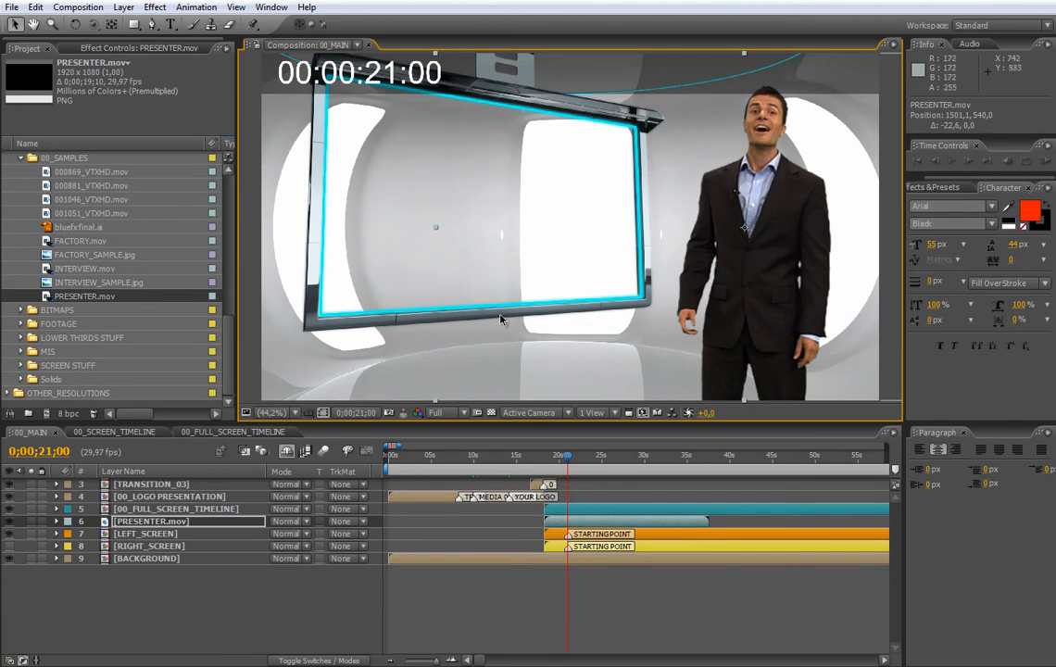
Add the SCREEN_LOGO composition to 00_SCREEN_TIMELINE above TIME REFERENCE, starting at 0;00;00;00.
{"action": "left_click_drag", "start_coordinate": [568, 460], "coordinate": [546, 463]}
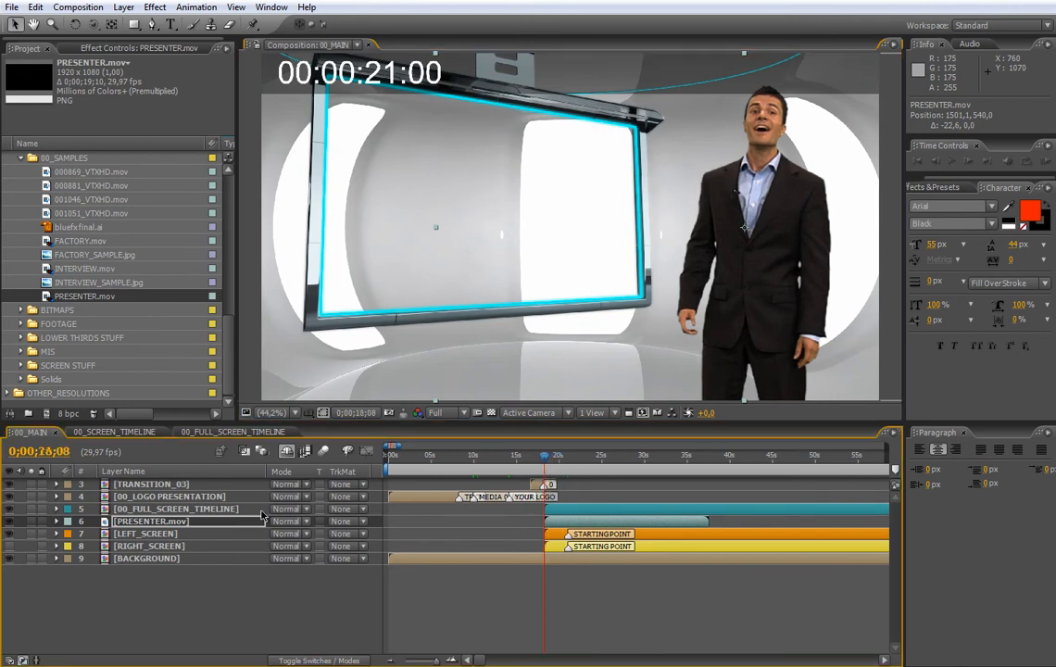
{"action": "left_click", "coordinate": [137, 433]}
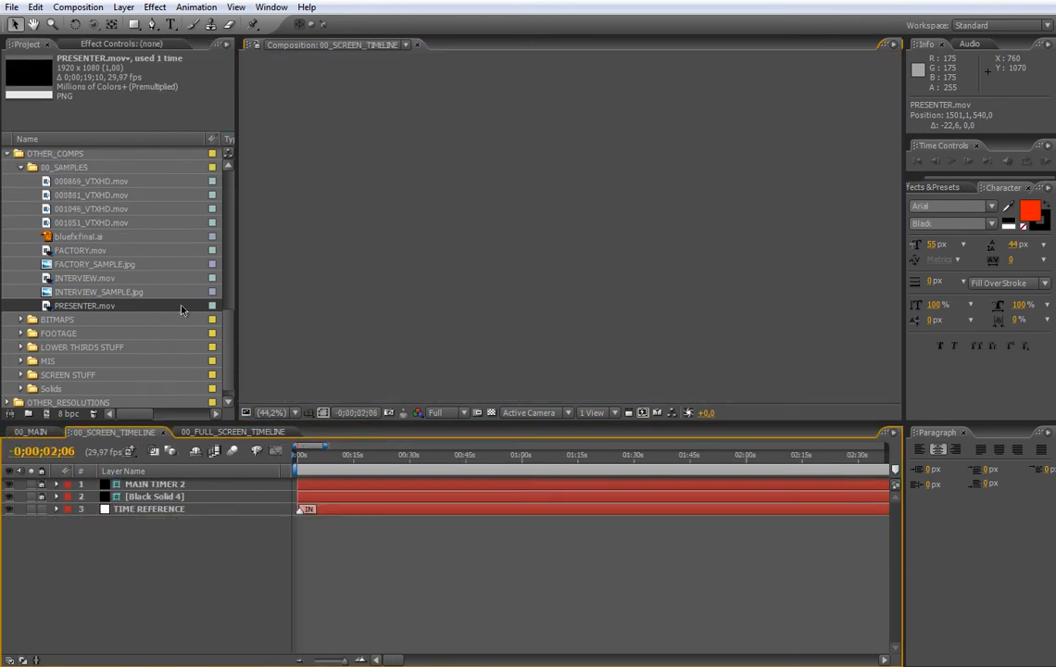
{"action": "scroll", "coordinate": [195, 242], "scroll_direction": "up", "scroll_amount": 4}
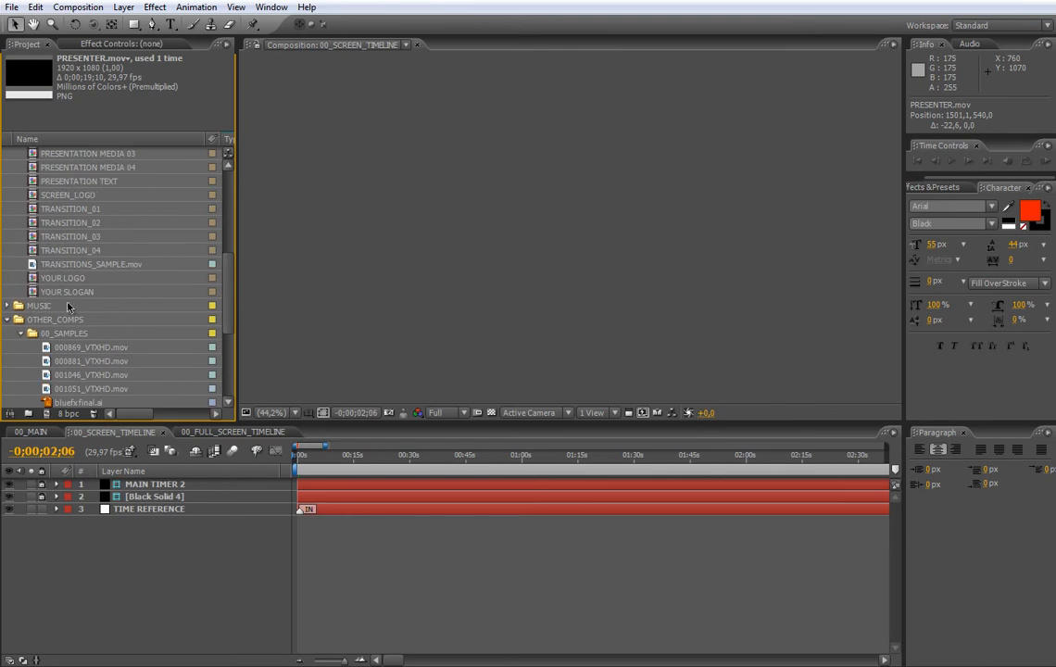
{"action": "left_click", "coordinate": [74, 195]}
{"action": "left_click_drag", "start_coordinate": [85, 196], "coordinate": [317, 512]}
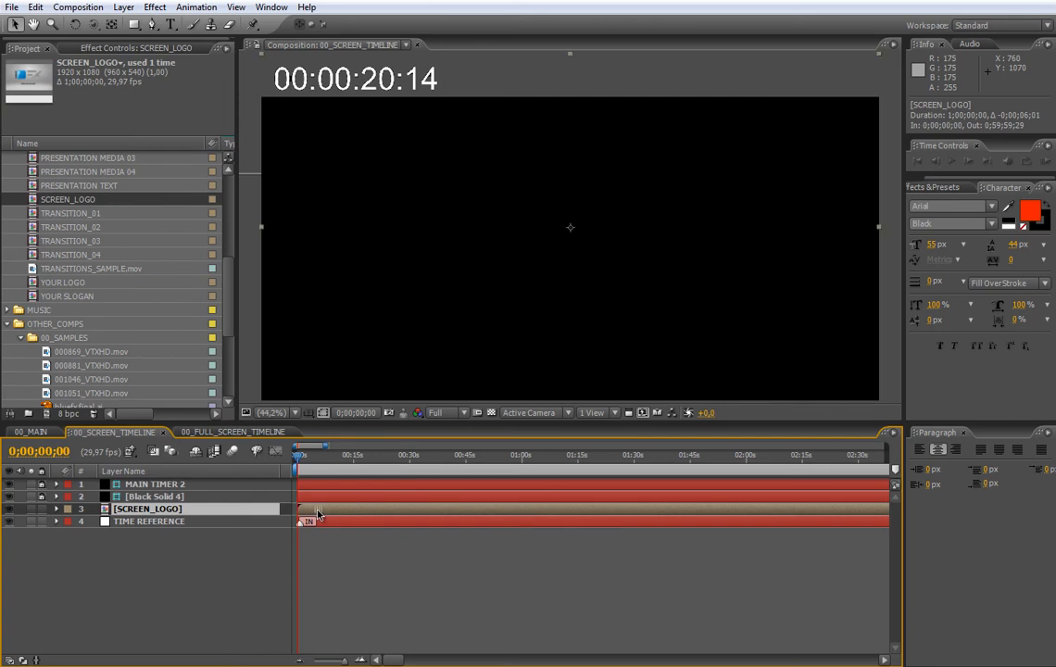
Preview the logo on the screen in 00_MAIN and move the current time to 0;00;26;08.
{"action": "left_click", "coordinate": [31, 432]}
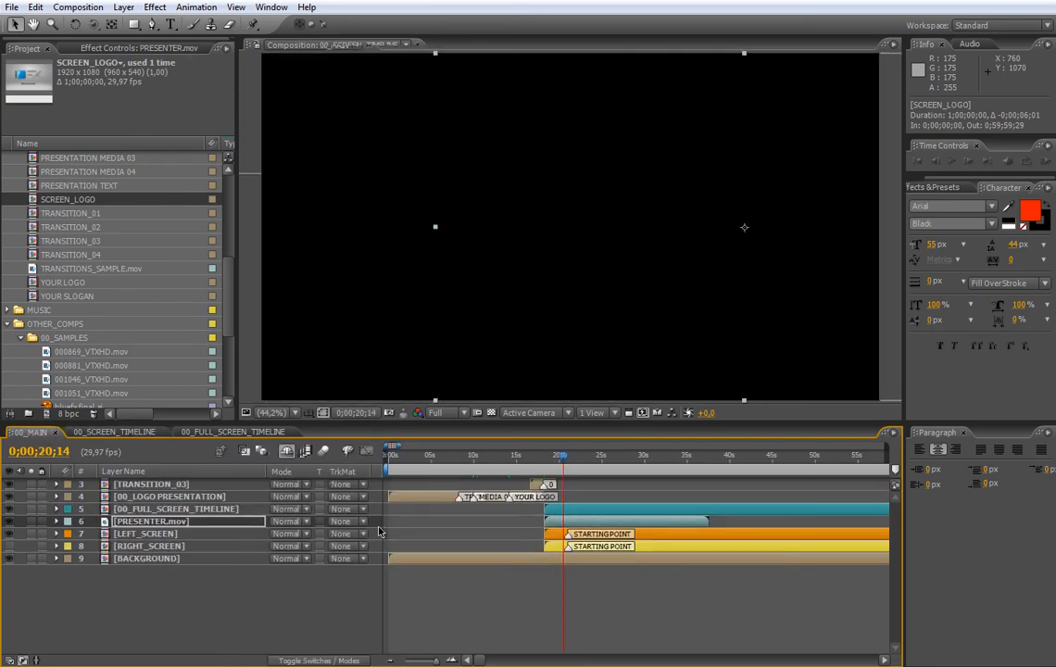
{"action": "left_click_drag", "start_coordinate": [563, 457], "coordinate": [577, 463]}
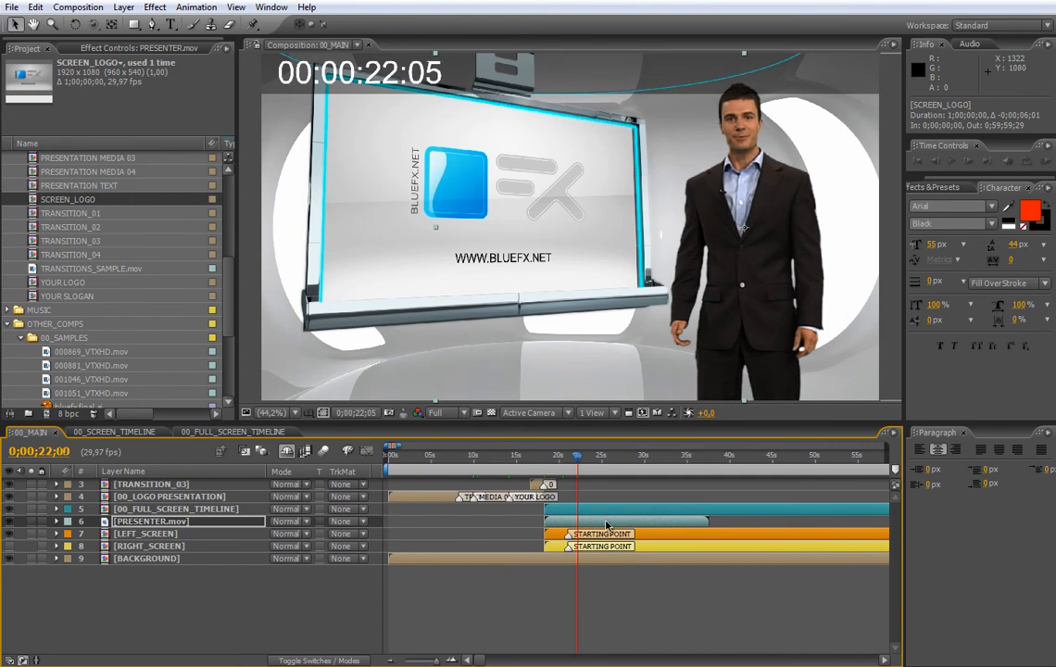
{"action": "left_click_drag", "start_coordinate": [576, 463], "coordinate": [613, 471]}
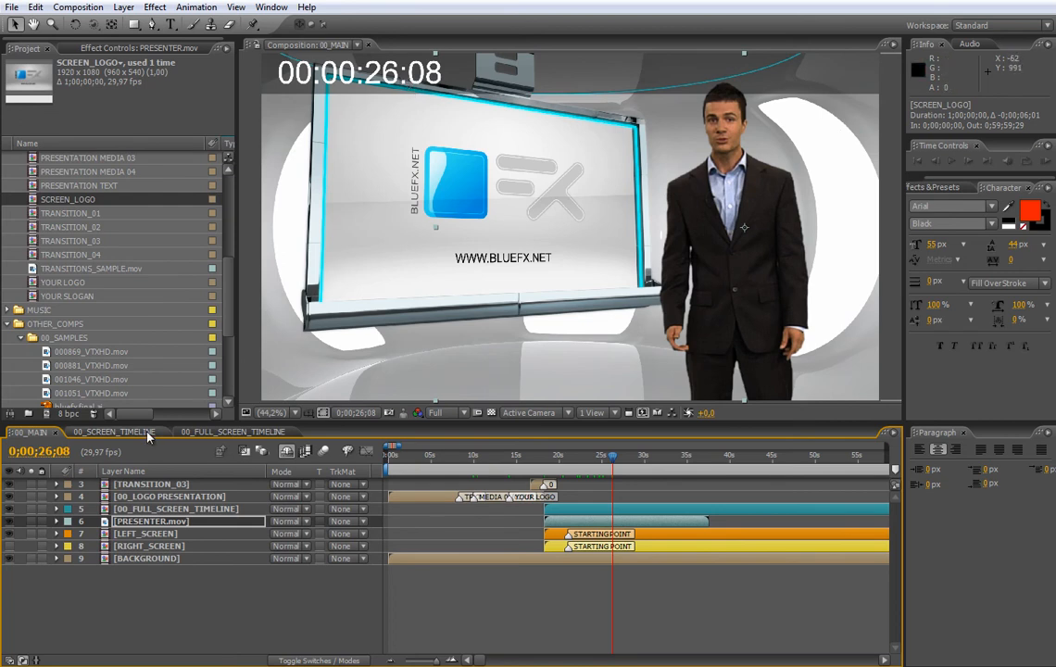
Add FACTORY_SAMPLE.jpg to 00_SCREEN_TIMELINE above SCREEN_LOGO, starting at the current time 0;00;05;24.
{"action": "left_click", "coordinate": [115, 432]}
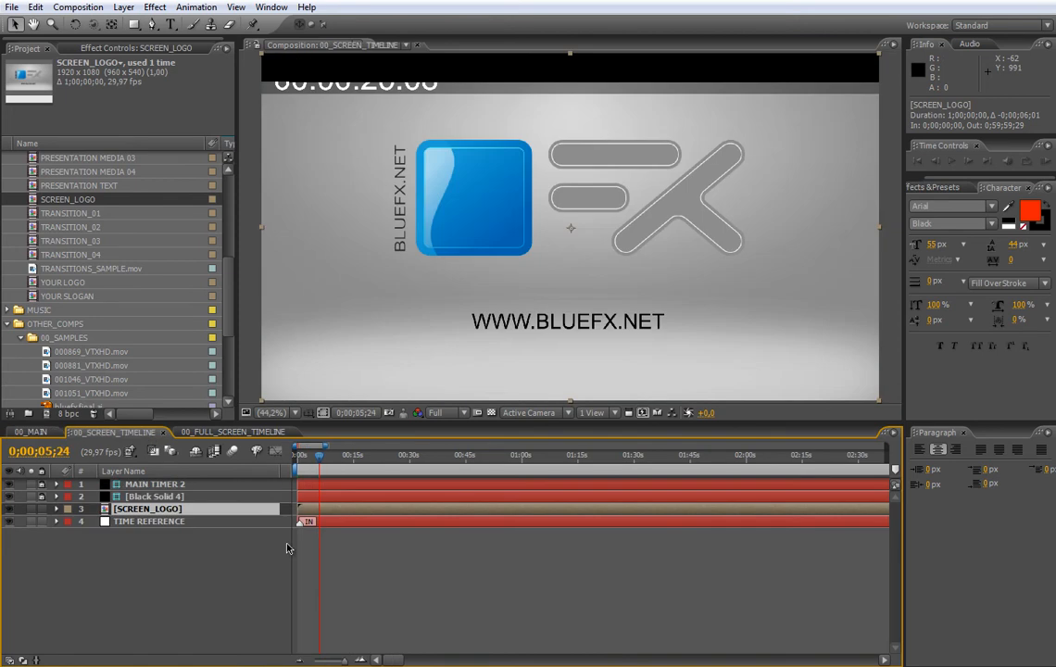
{"action": "left_click_drag", "start_coordinate": [229, 316], "coordinate": [229, 347]}
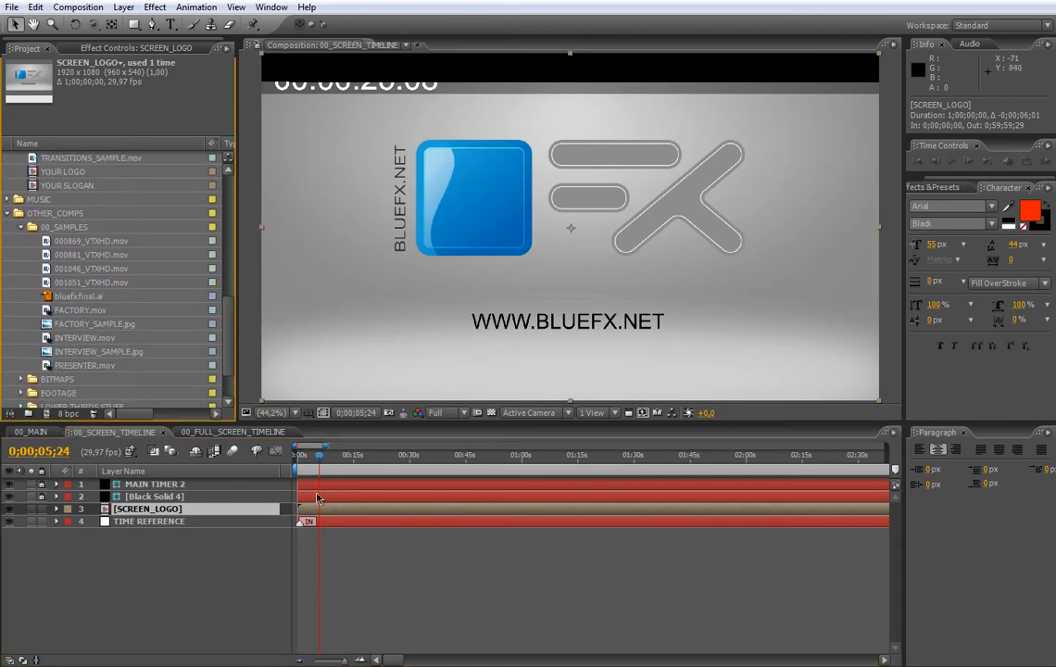
{"action": "left_click_drag", "start_coordinate": [322, 447], "coordinate": [309, 452]}
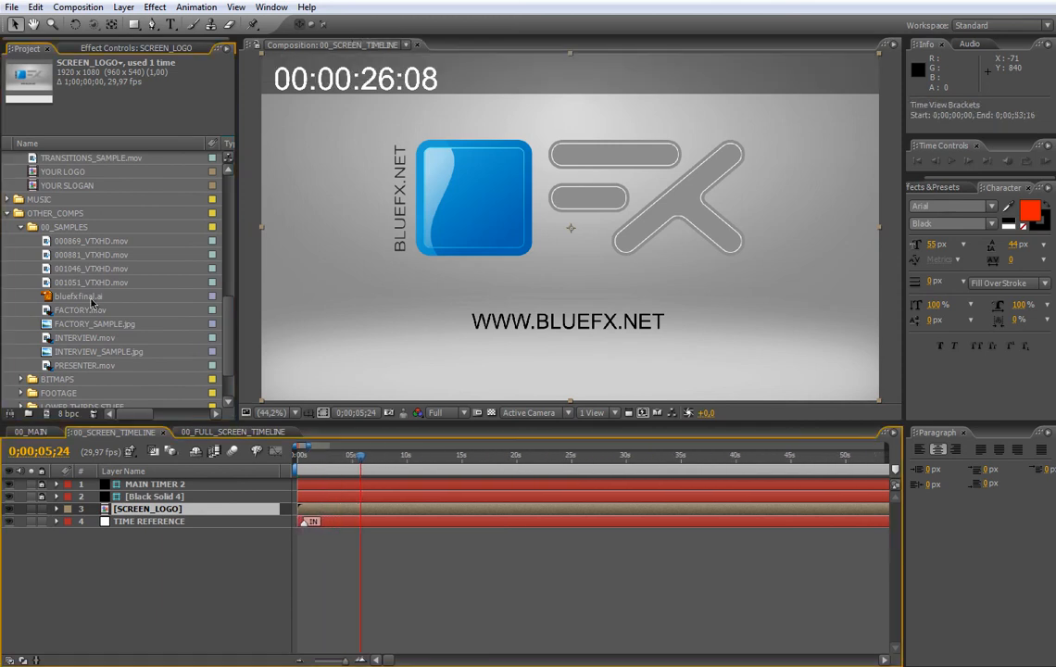
{"action": "left_click_drag", "start_coordinate": [90, 325], "coordinate": [344, 510]}
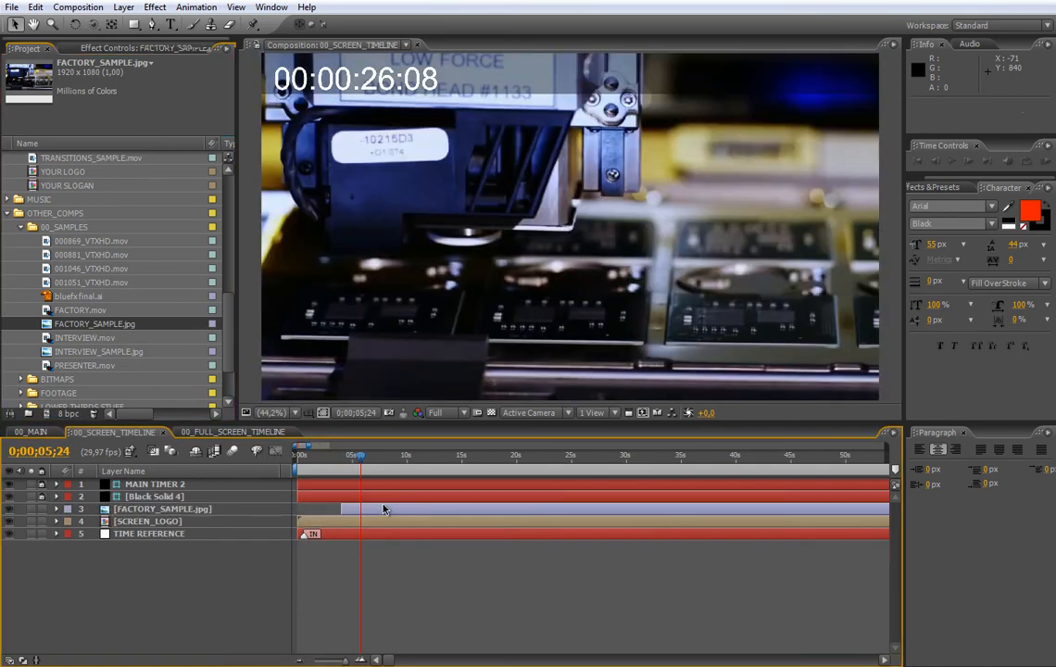
{"action": "key", "text": "["}
{"action": "left_click", "coordinate": [359, 521]}
{"action": "left_click", "coordinate": [371, 509]}
{"action": "left_click", "coordinate": [366, 521]}
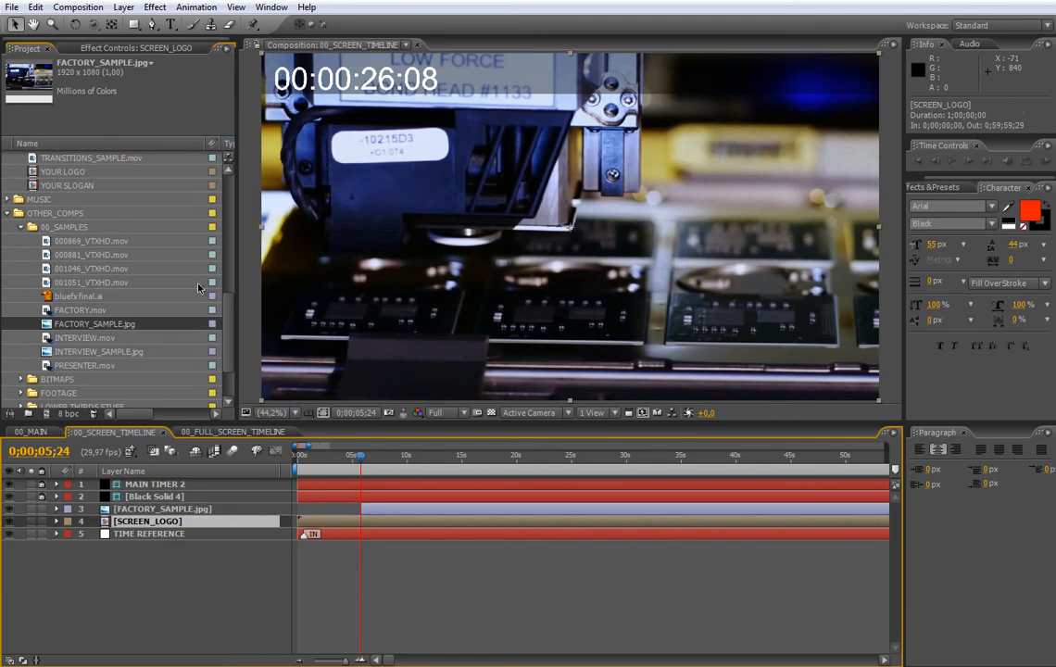
Add TRANSITION_01 above FACTORY_SAMPLE.jpg, starting at 0;00;04;20 so its marker falls where the image begins.
{"action": "scroll", "coordinate": [202, 264], "scroll_direction": "up", "scroll_amount": 3}
{"action": "left_click_drag", "start_coordinate": [88, 203], "coordinate": [355, 516]}
{"action": "left_click_drag", "start_coordinate": [360, 455], "coordinate": [359, 455]}
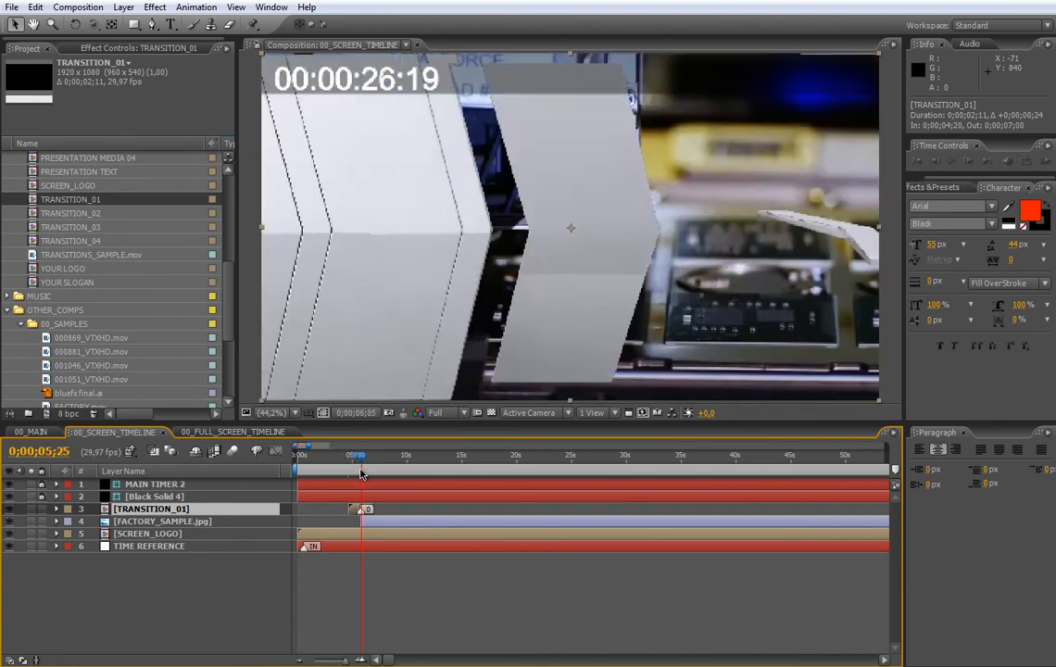
Add FACTORY.mov to 00_FULL_SCREEN_TIMELINE below Black Solid 4, starting at about 34 seconds of 00_MAIN.
{"action": "left_click", "coordinate": [50, 434]}
{"action": "left_click_drag", "start_coordinate": [618, 462], "coordinate": [682, 478]}
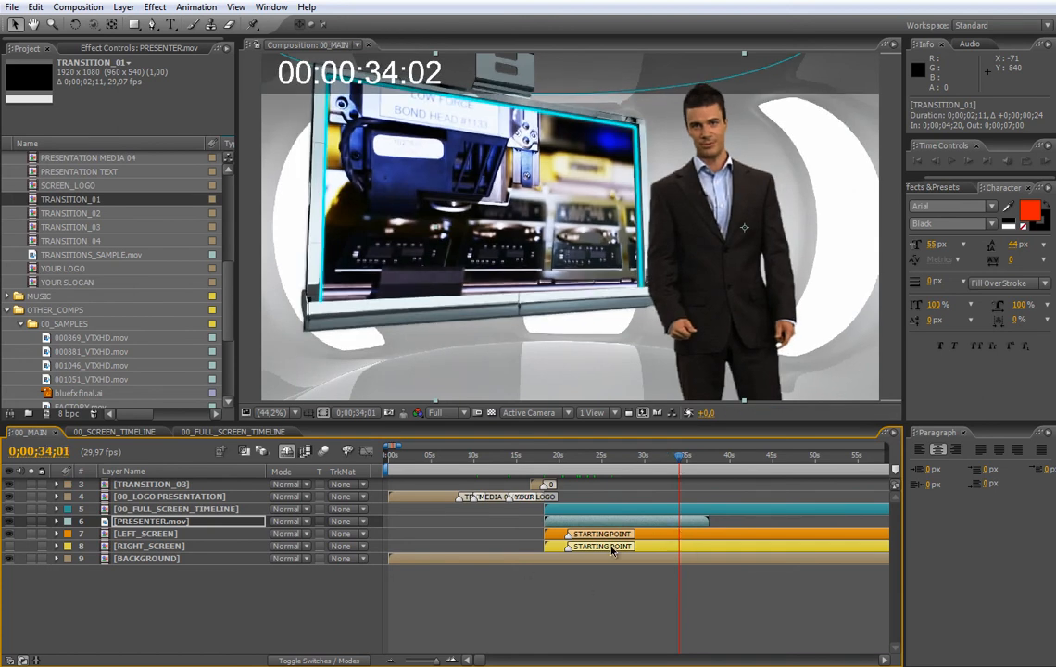
{"action": "left_click", "coordinate": [213, 431]}
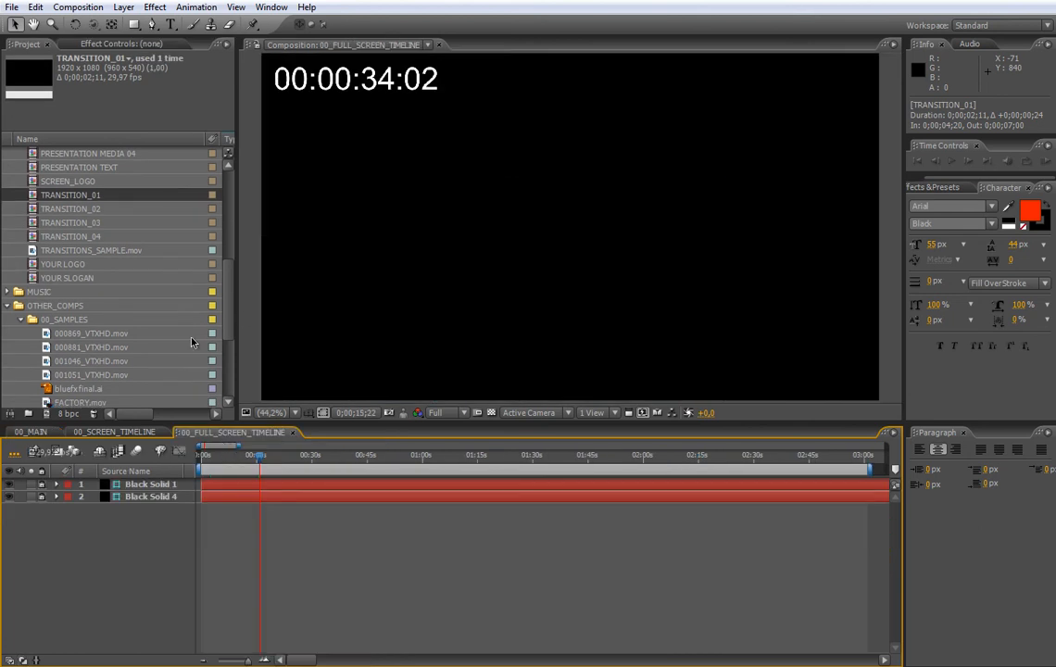
{"action": "left_click_drag", "start_coordinate": [228, 305], "coordinate": [225, 366]}
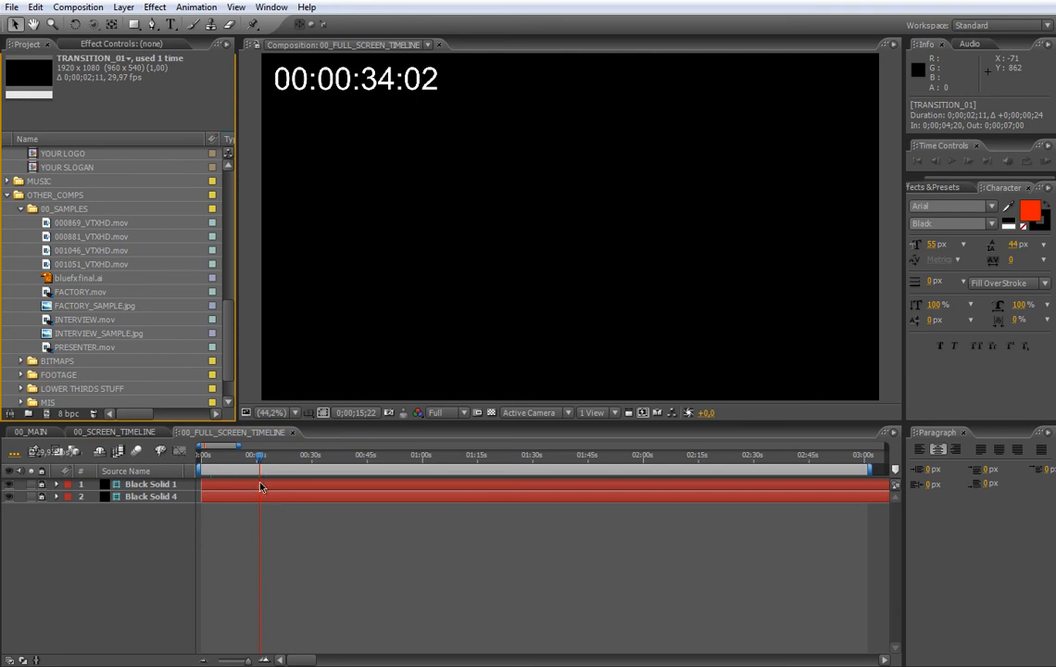
{"action": "left_click_drag", "start_coordinate": [88, 292], "coordinate": [261, 510]}
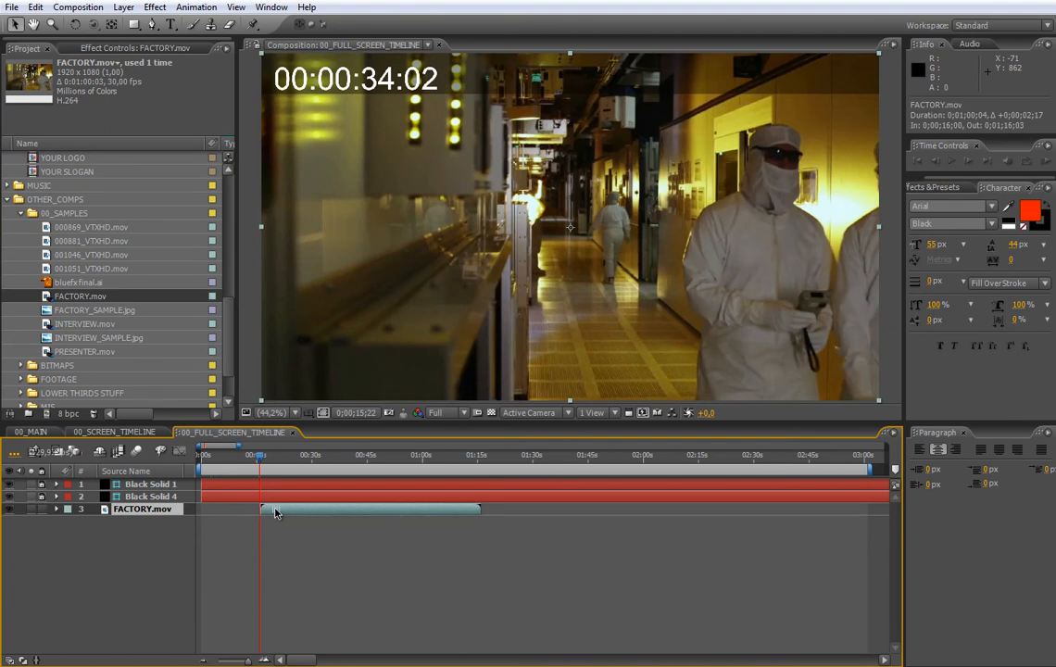
{"action": "left_click", "coordinate": [360, 521]}
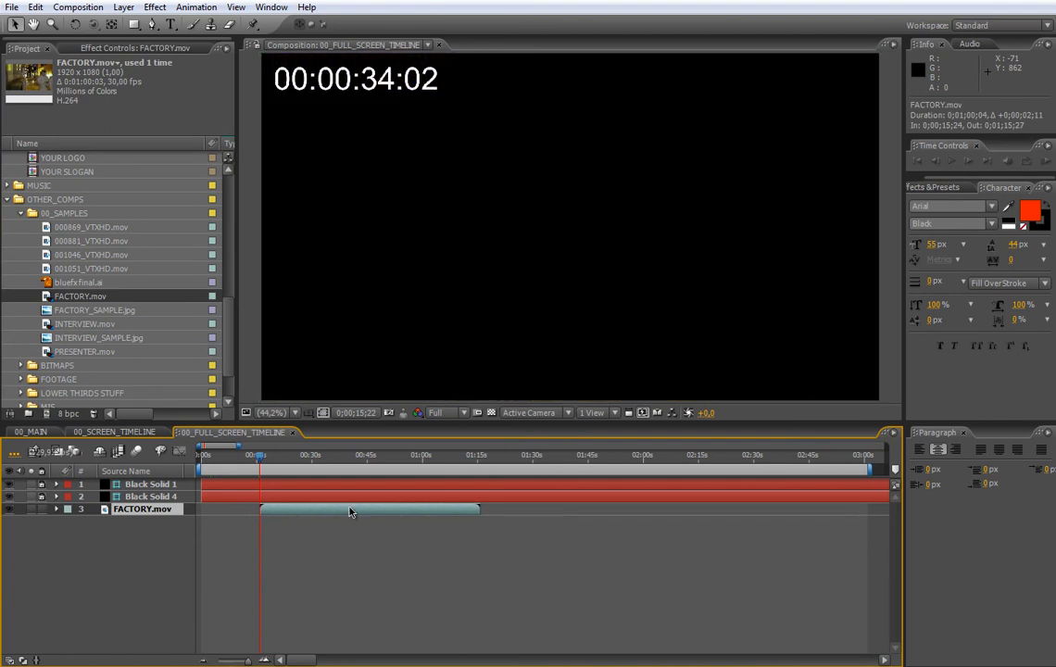
Duplicate the LOWER THIRD 10 composition to make an additional lower third.
{"action": "left_click_drag", "start_coordinate": [229, 307], "coordinate": [221, 211]}
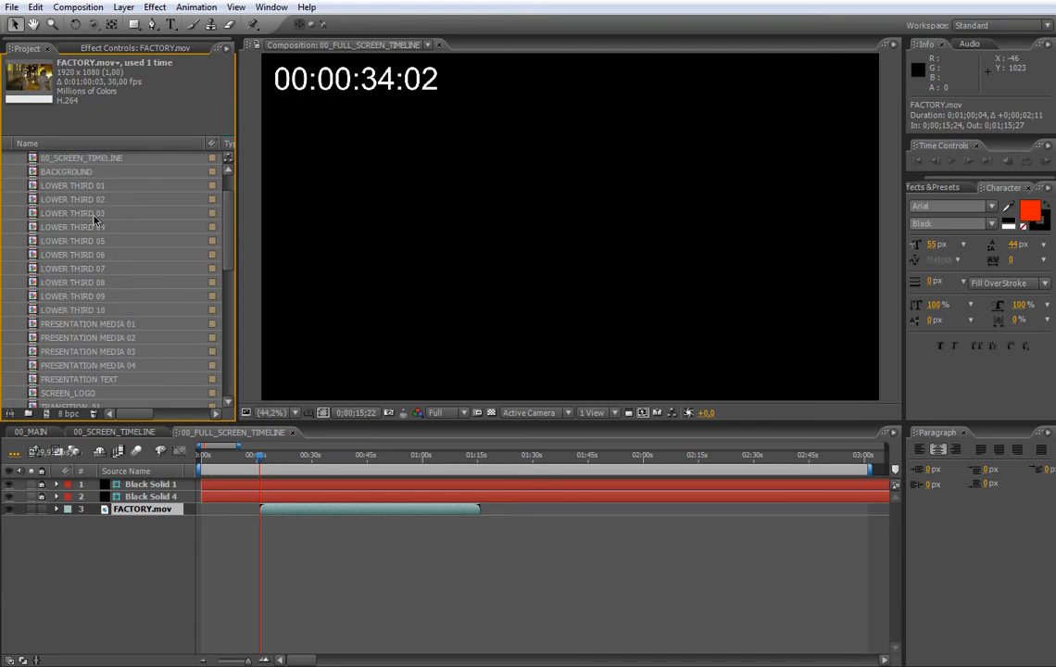
{"action": "left_click", "coordinate": [96, 312]}
{"action": "left_click", "coordinate": [35, 6]}
{"action": "left_click", "coordinate": [67, 164]}
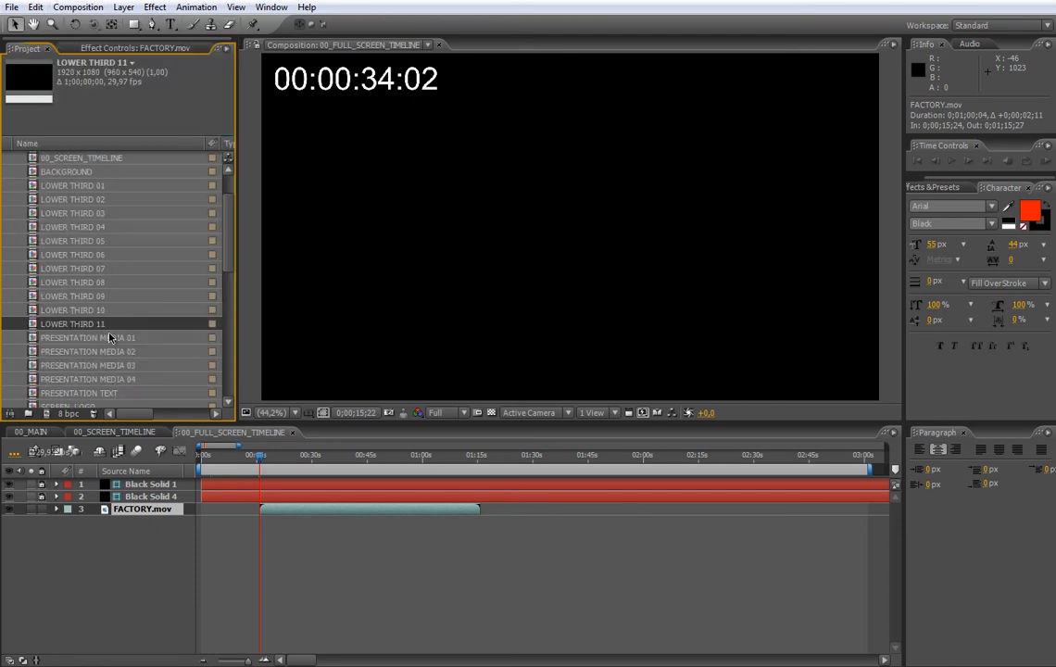
Add LOWER THIRD 01 to 00_FULL_SCREEN_TIMELINE above FACTORY.mov, starting at 0;00;22;04, and preview its title.
{"action": "left_click", "coordinate": [102, 187]}
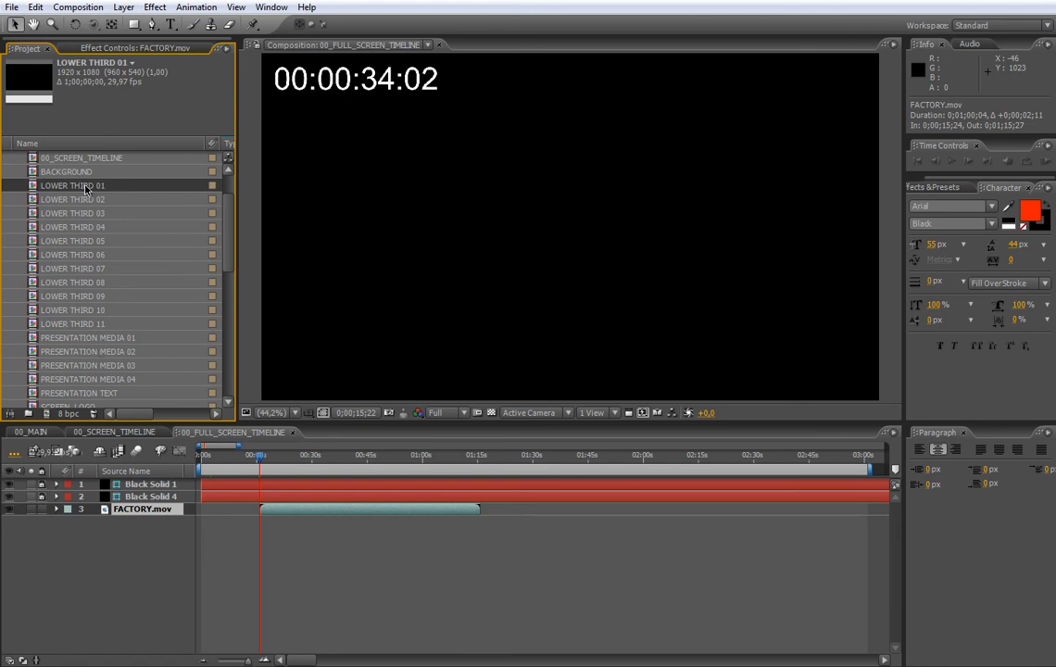
{"action": "left_click_drag", "start_coordinate": [85, 189], "coordinate": [300, 513]}
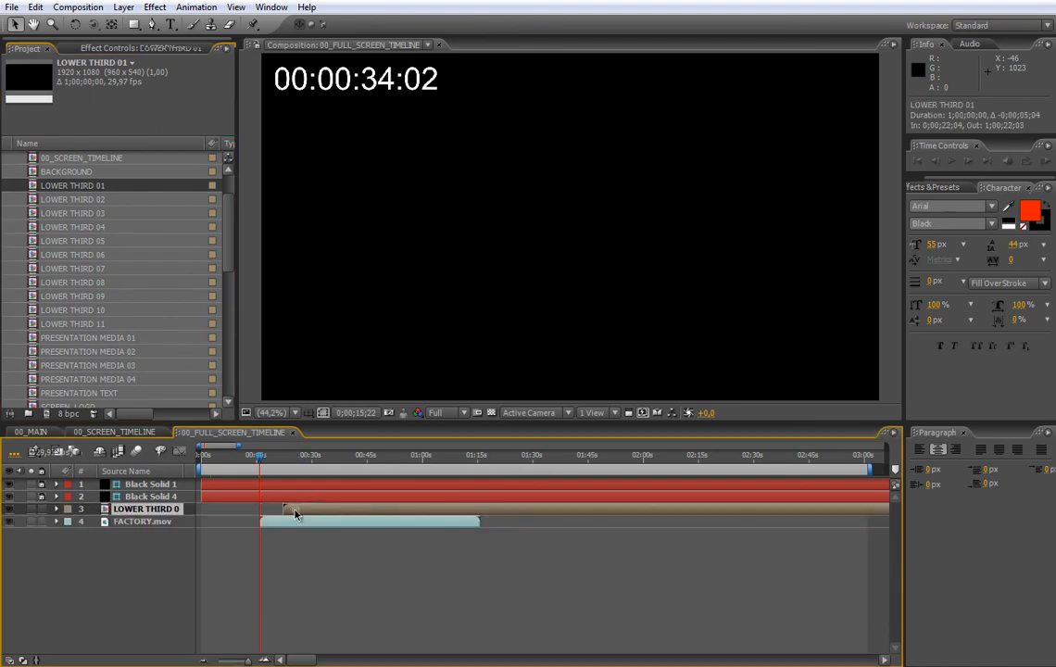
{"action": "left_click_drag", "start_coordinate": [261, 455], "coordinate": [287, 466]}
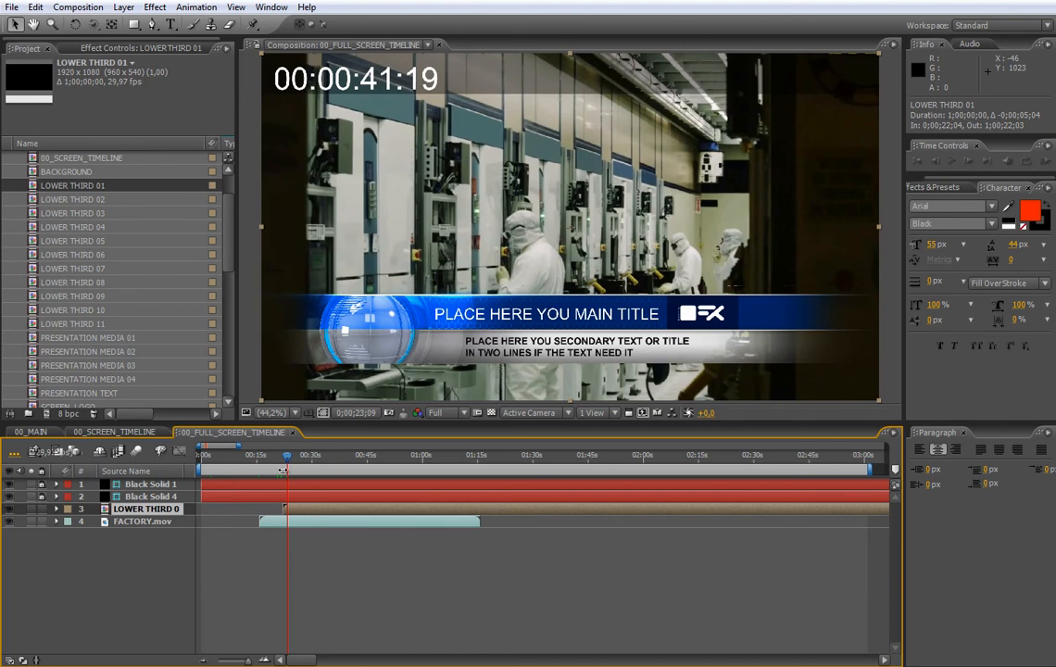
Open LOWER THIRD 01 at the chosen exit time and move the OUT marker on its null layer to 0;00;39;08.
{"action": "left_click", "coordinate": [291, 466]}
{"action": "left_click_drag", "start_coordinate": [291, 466], "coordinate": [339, 481]}
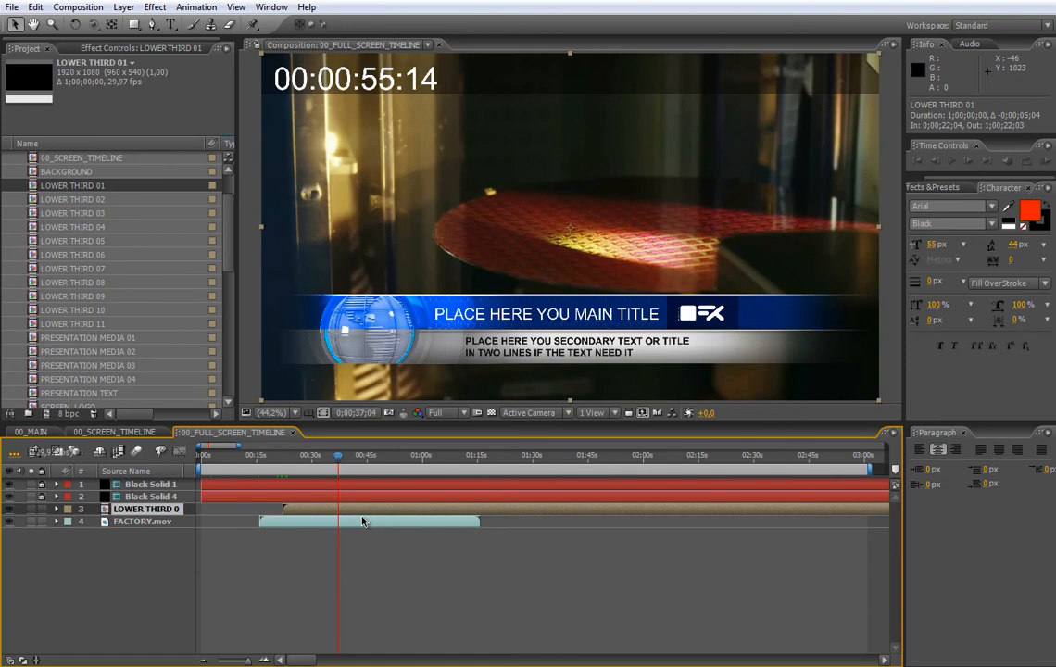
{"action": "left_click_drag", "start_coordinate": [340, 464], "coordinate": [431, 470]}
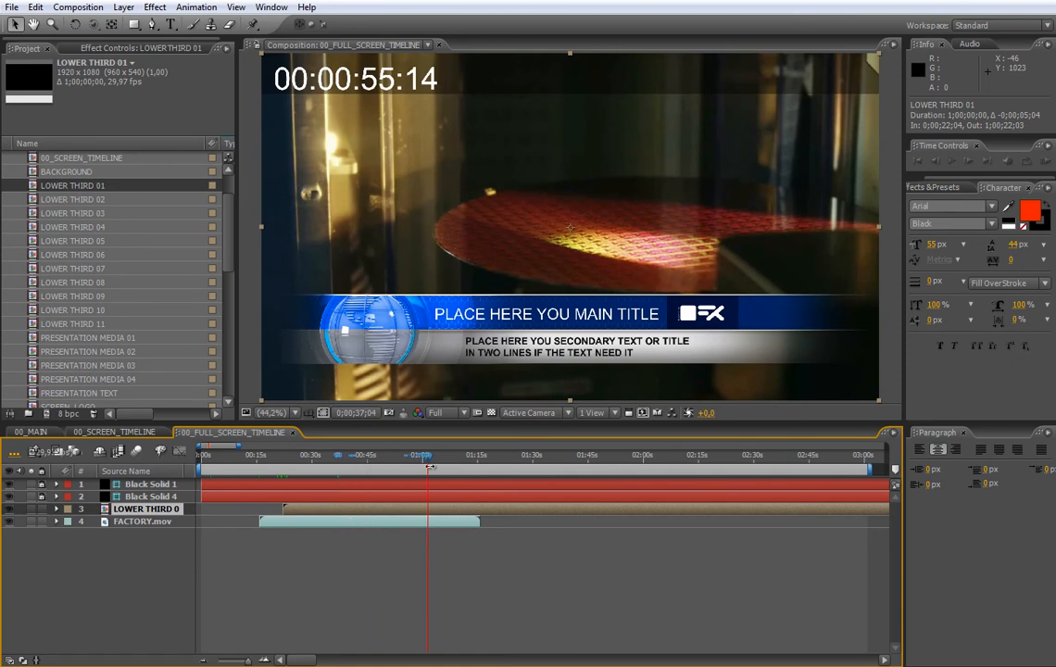
{"action": "double_click", "coordinate": [428, 515]}
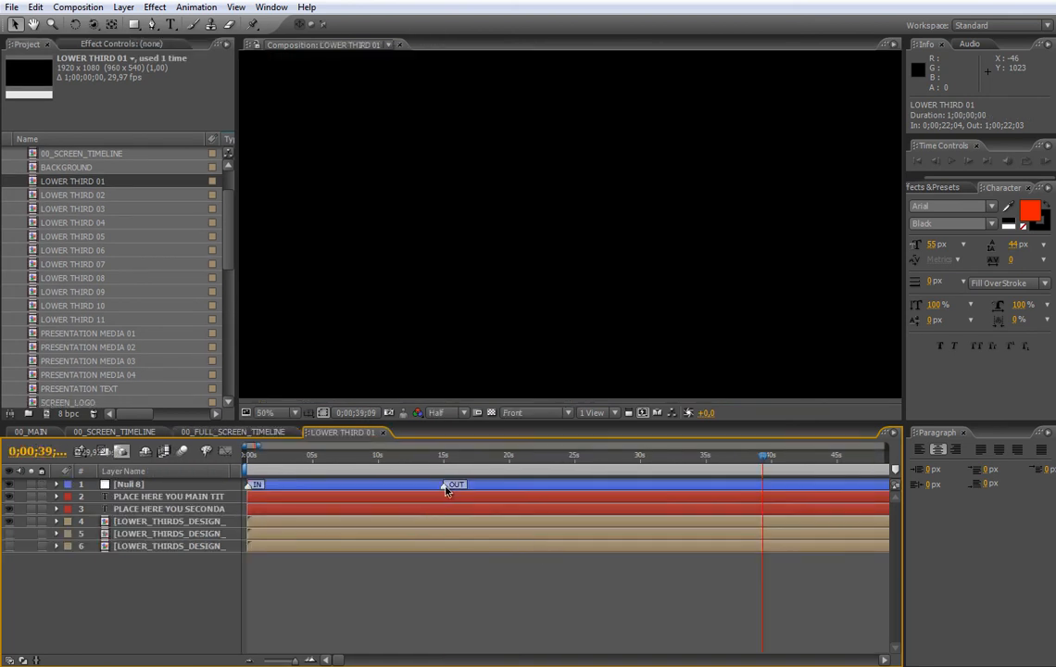
{"action": "left_click_drag", "start_coordinate": [445, 491], "coordinate": [762, 502]}
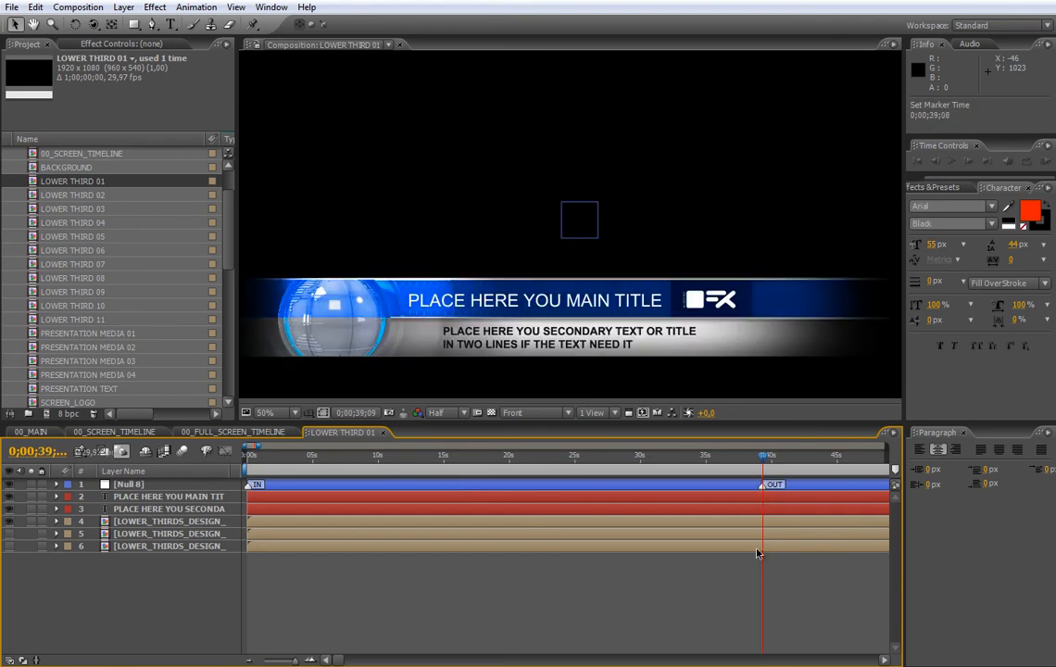
Replace the main title text in LOWER THIRD 01 with "OUR FACTORY".
{"action": "left_click", "coordinate": [324, 501]}
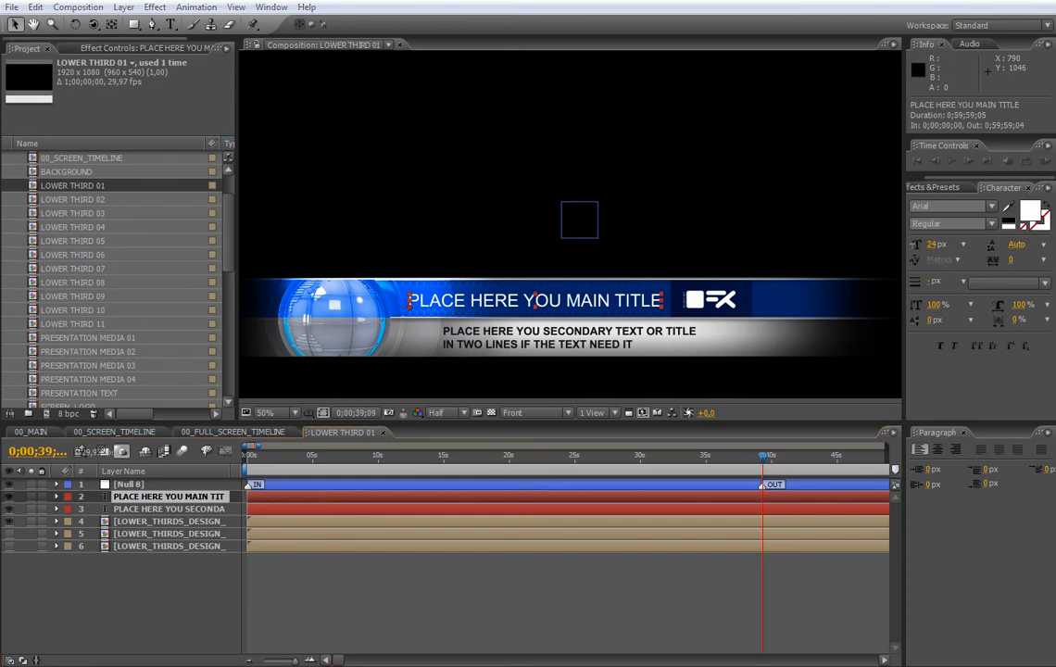
{"action": "left_click", "coordinate": [370, 502]}
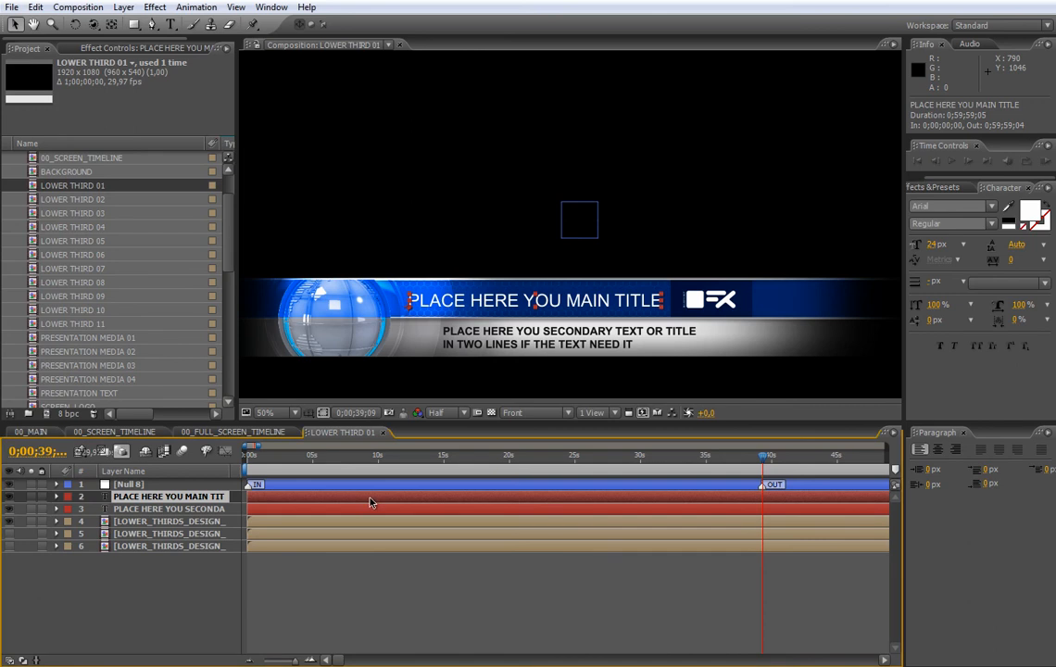
{"action": "double_click", "coordinate": [372, 503]}
{"action": "type", "text": "OUR FACTORY"}
{"action": "left_click", "coordinate": [431, 579]}
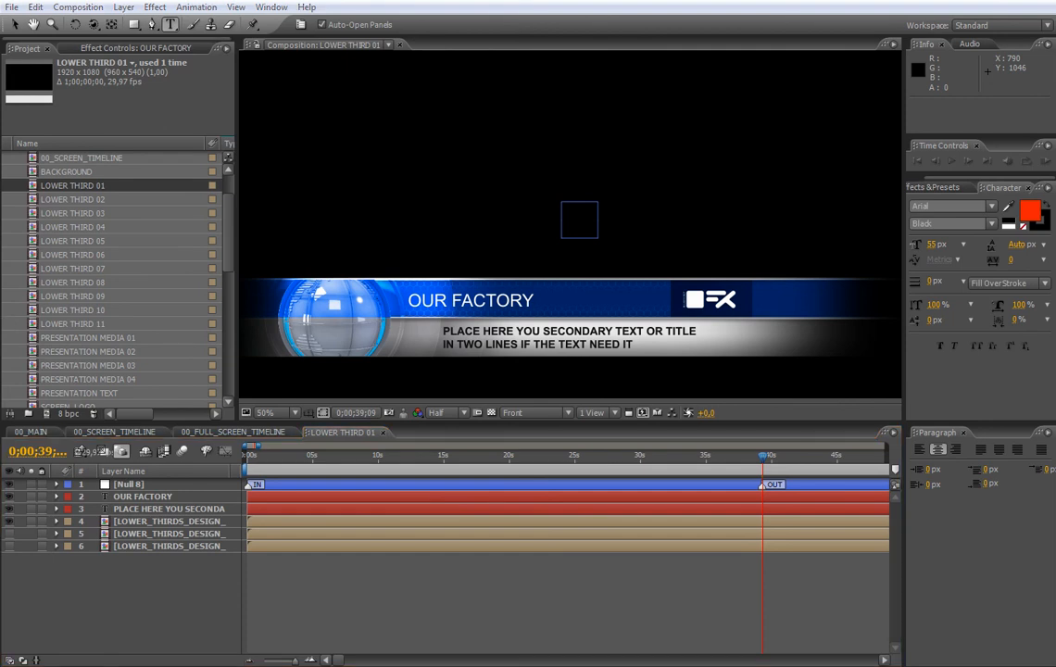
Replace the secondary text in LOWER THIRD 01 with "WE ARE ONE OF THE LEADING PRODUCTION COMPANIES" on two lines.
{"action": "left_click", "coordinate": [506, 516]}
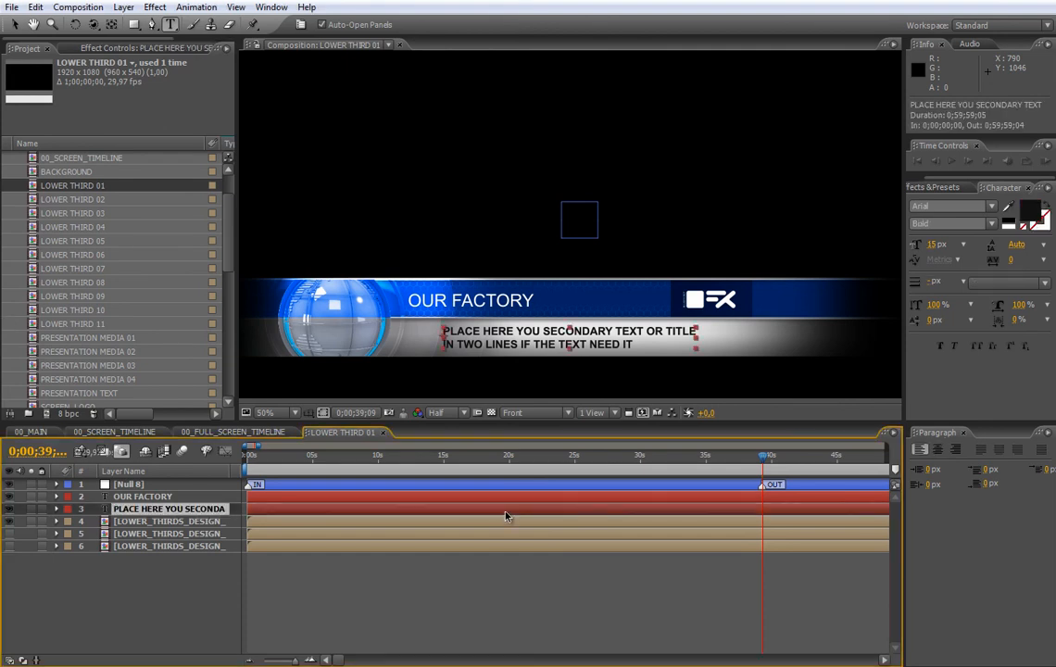
{"action": "double_click", "coordinate": [505, 516]}
{"action": "type", "text": "WE ARE ONE OF THE LEADING PRODUCTION COMPANIES"}
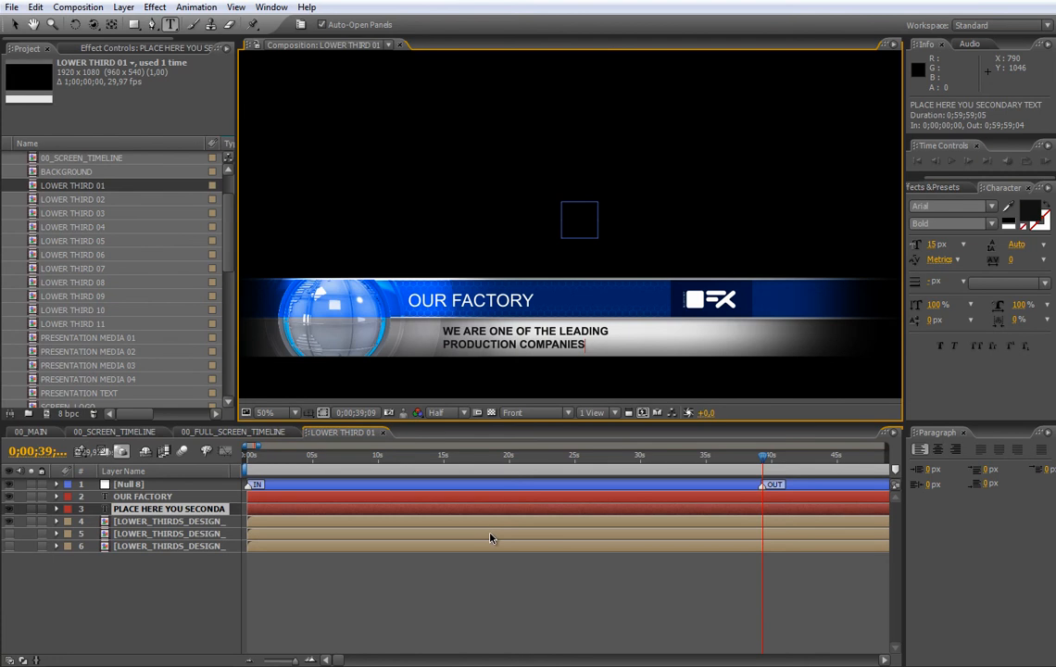
{"action": "left_click", "coordinate": [573, 590]}
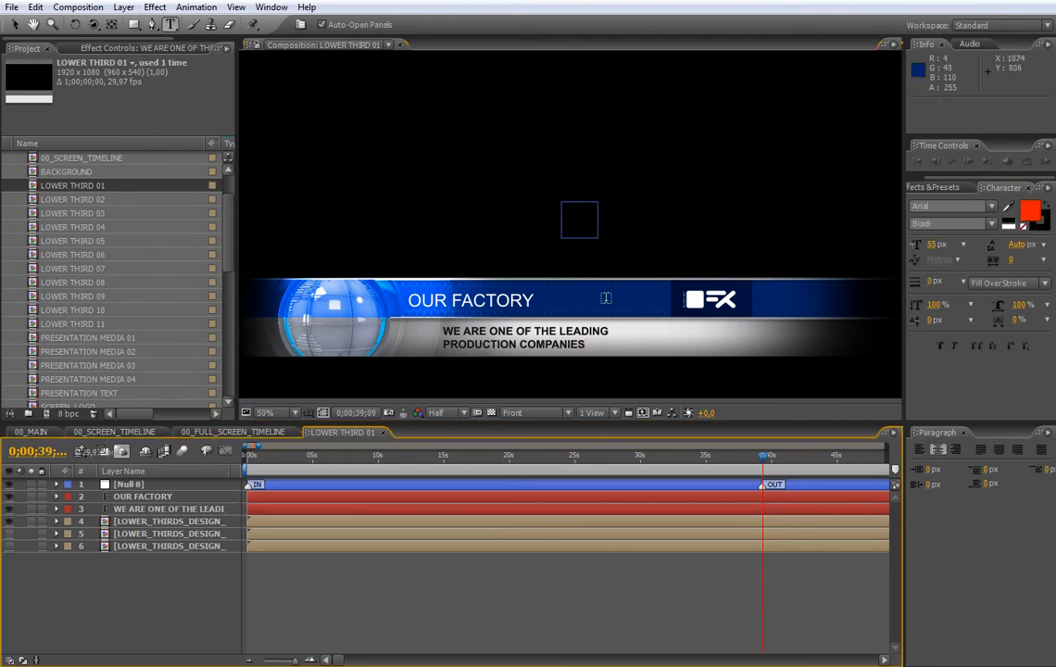
{"action": "key", "text": "v"}
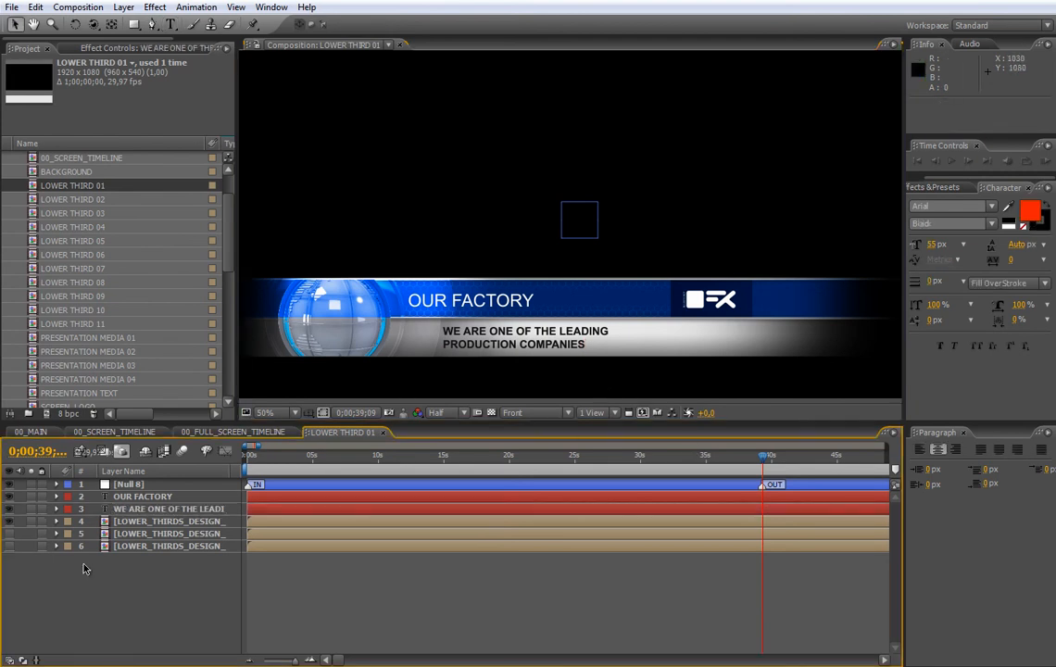
Try the two alternative lower third designs in LOWER THIRD 01, then show only the globe design again.
{"action": "left_click_drag", "start_coordinate": [9, 521], "coordinate": [10, 545]}
{"action": "key", "text": "ctrl+z"}
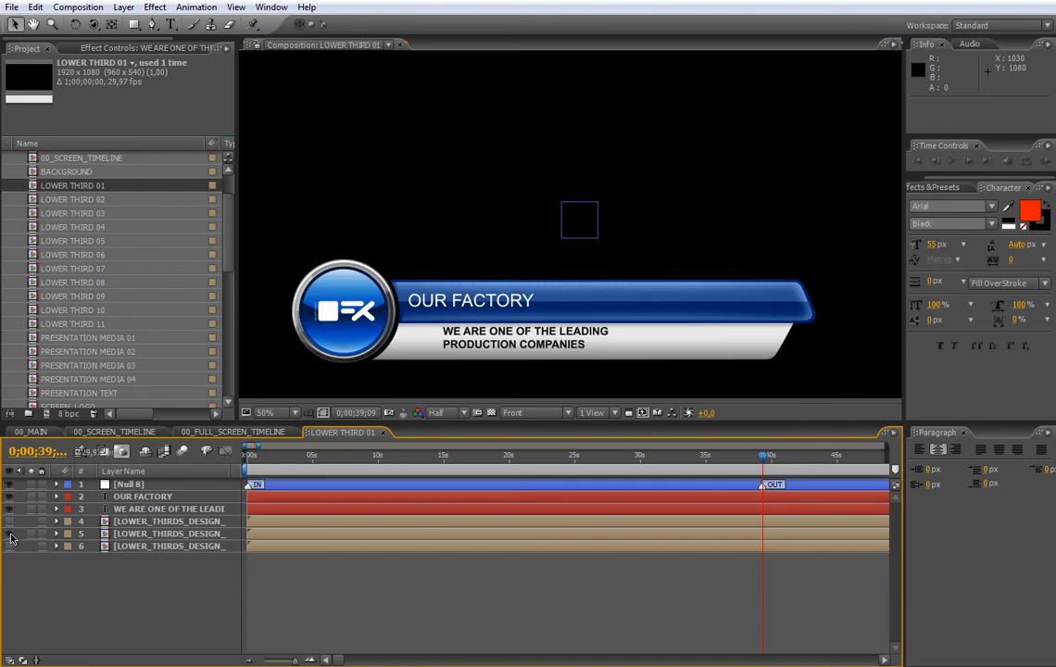
{"action": "left_click", "coordinate": [12, 551]}
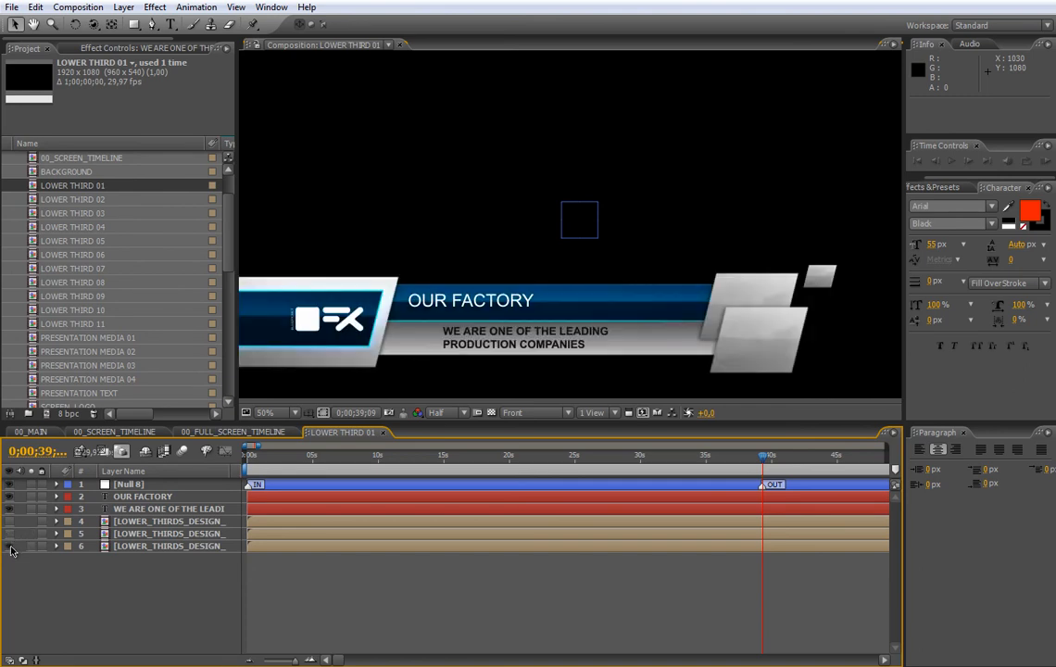
{"action": "left_click", "coordinate": [11, 546]}
{"action": "left_click", "coordinate": [11, 521]}
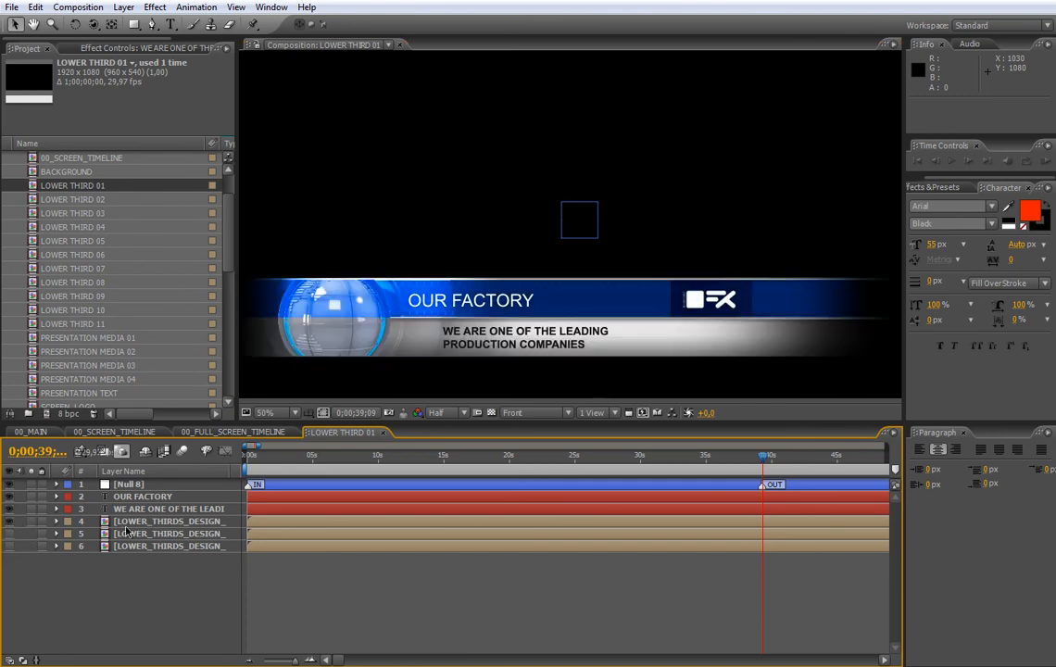
Set the Hue/Saturation effect's Master Hue on the LOWER_THIRDS_DESIGN_02 layer to +331°.
{"action": "left_click", "coordinate": [141, 524]}
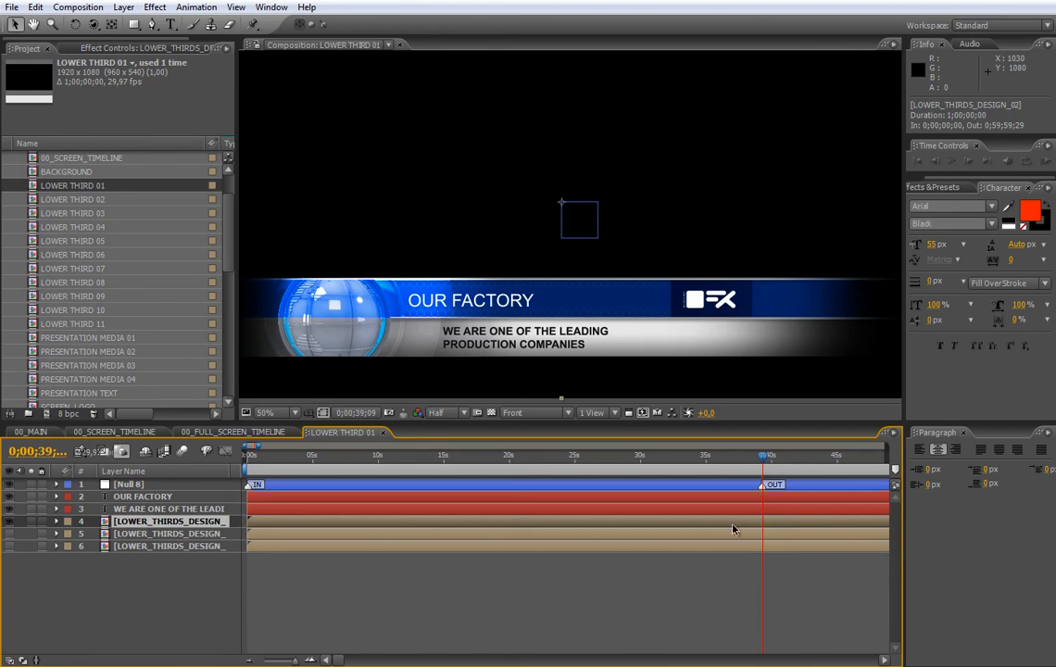
{"action": "left_click", "coordinate": [109, 49]}
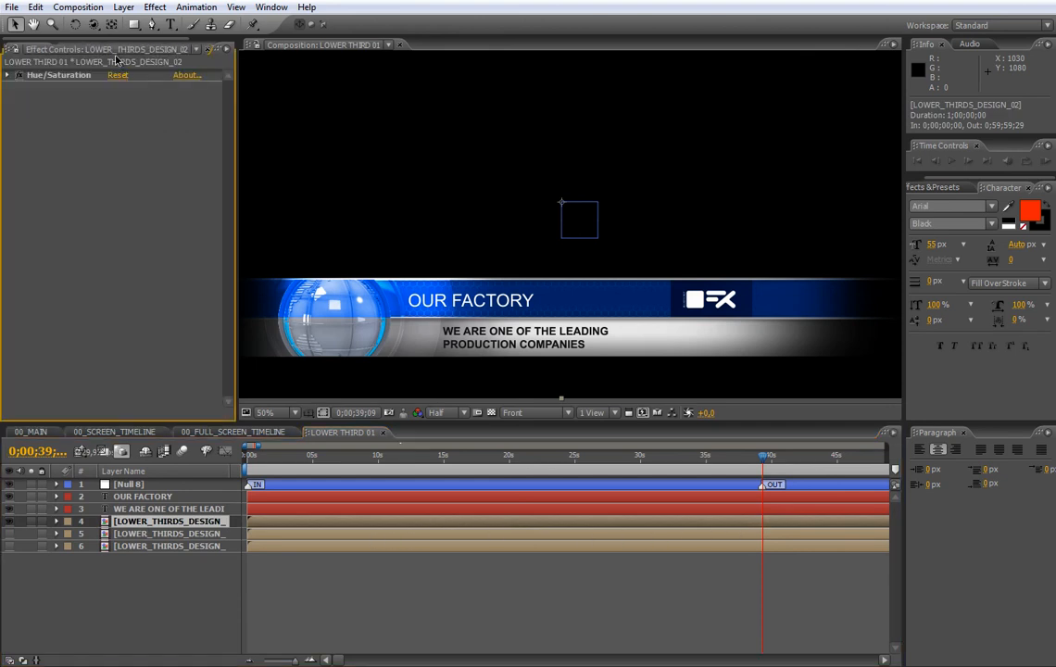
{"action": "left_click", "coordinate": [9, 76]}
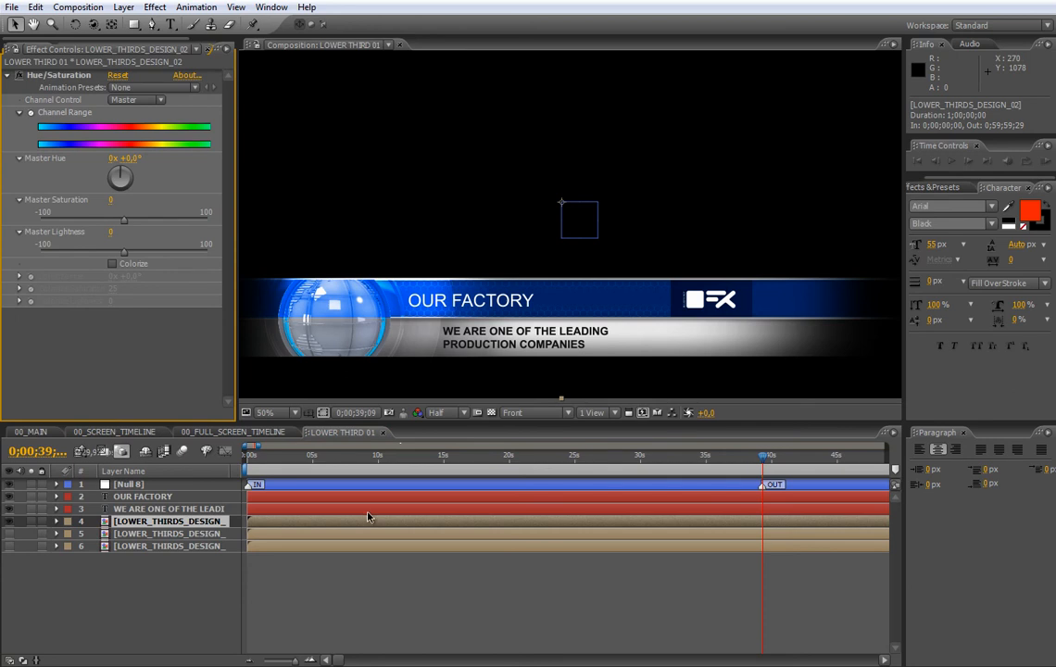
{"action": "left_click_drag", "start_coordinate": [121, 176], "coordinate": [104, 147]}
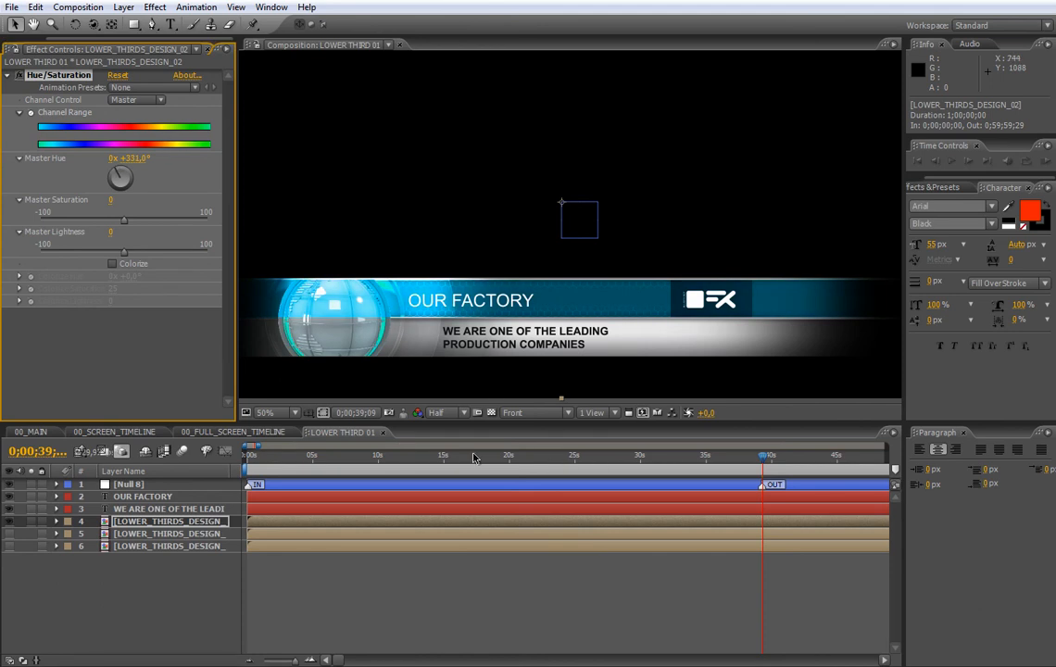
Close LOWER THIRD 01, split its layer in 00_FULL_SCREEN_TIMELINE at 0;01;02;21 and delete the part after the split.
{"action": "left_click", "coordinate": [385, 438]}
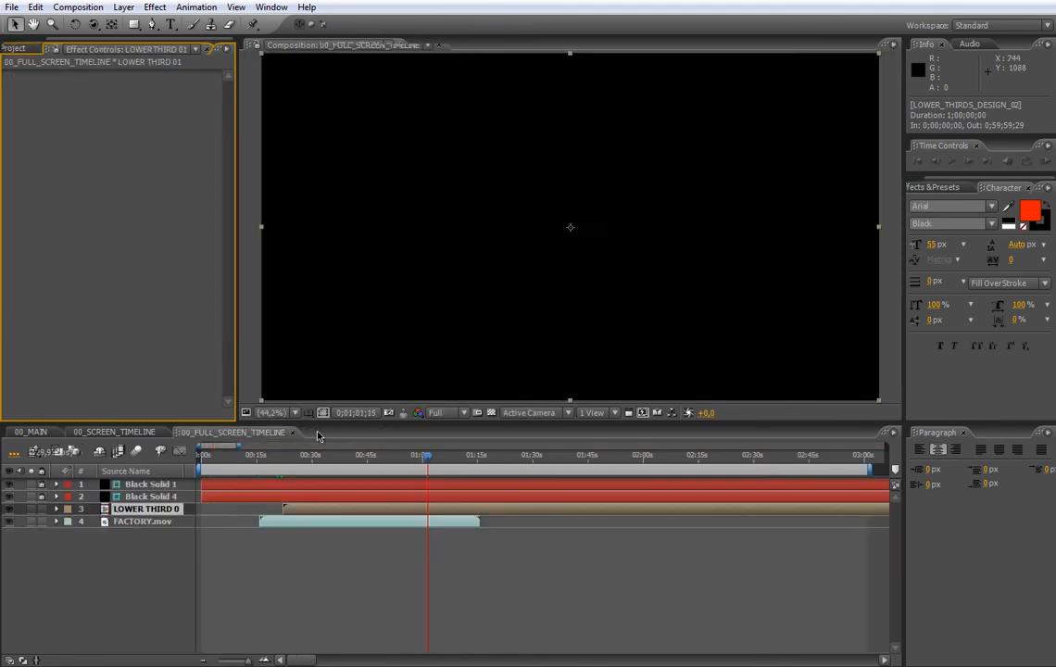
{"action": "mouse_move", "coordinate": [432, 461]}
{"action": "left_mouse_down"}
{"action": "mouse_move", "coordinate": [422, 460]}
{"action": "mouse_move", "coordinate": [433, 461]}
{"action": "left_mouse_up"}
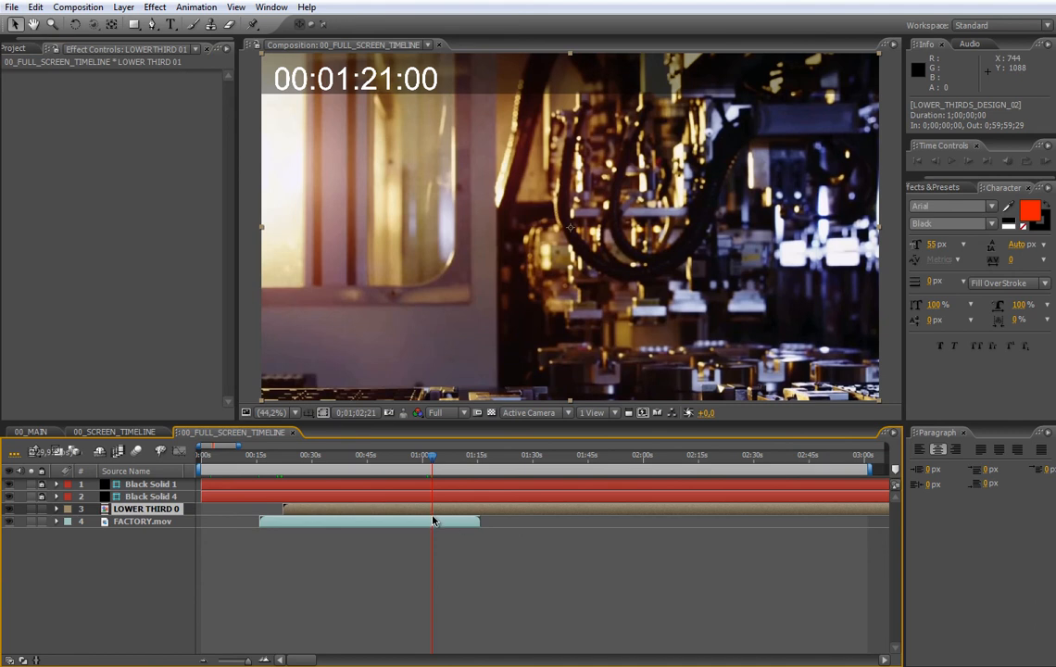
{"action": "left_click", "coordinate": [35, 7]}
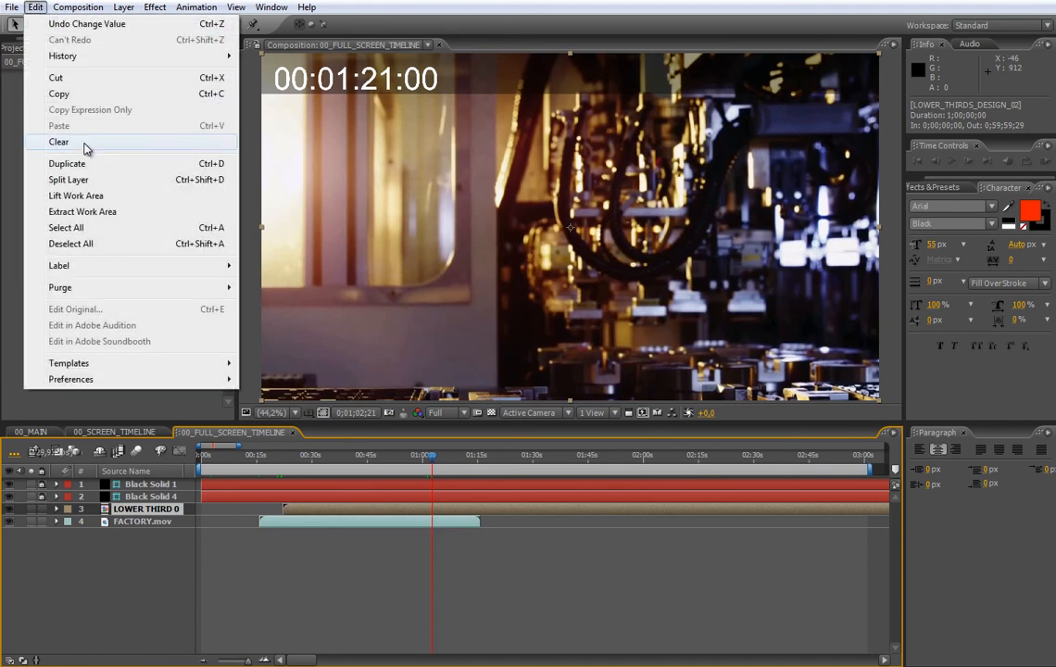
{"action": "left_click", "coordinate": [82, 180]}
{"action": "key", "text": "Delete"}
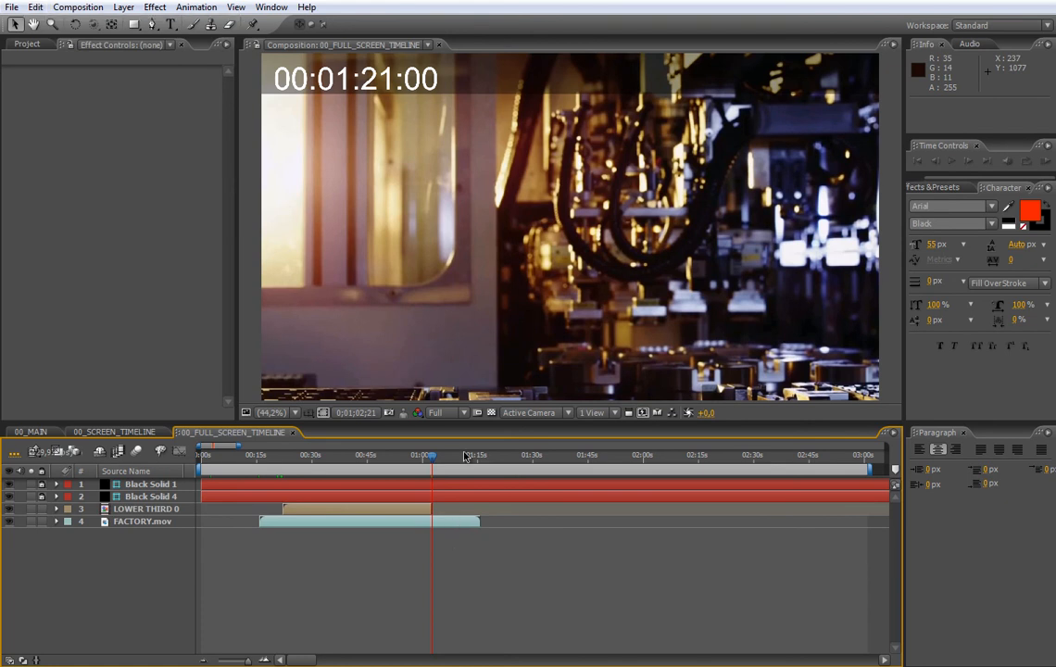
Add TRANSITION_03 above 00_FULL_SCREEN_TIMELINE in 00_MAIN, with its marker at 0;01;33;25 where FACTORY.mov ends.
{"action": "left_click_drag", "start_coordinate": [429, 455], "coordinate": [480, 458]}
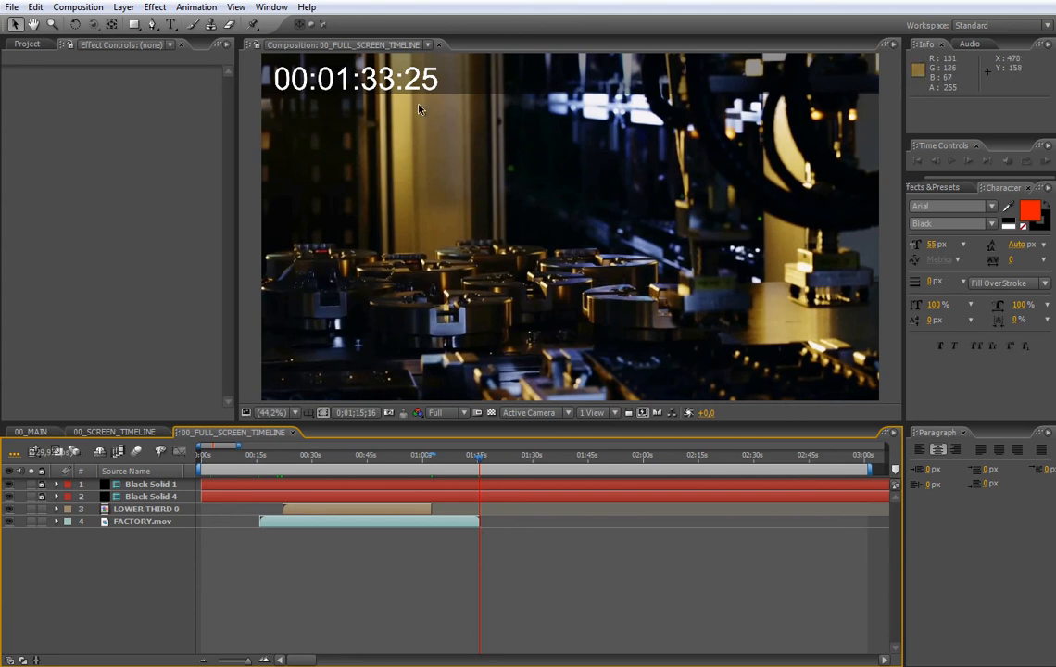
{"action": "left_click", "coordinate": [35, 432]}
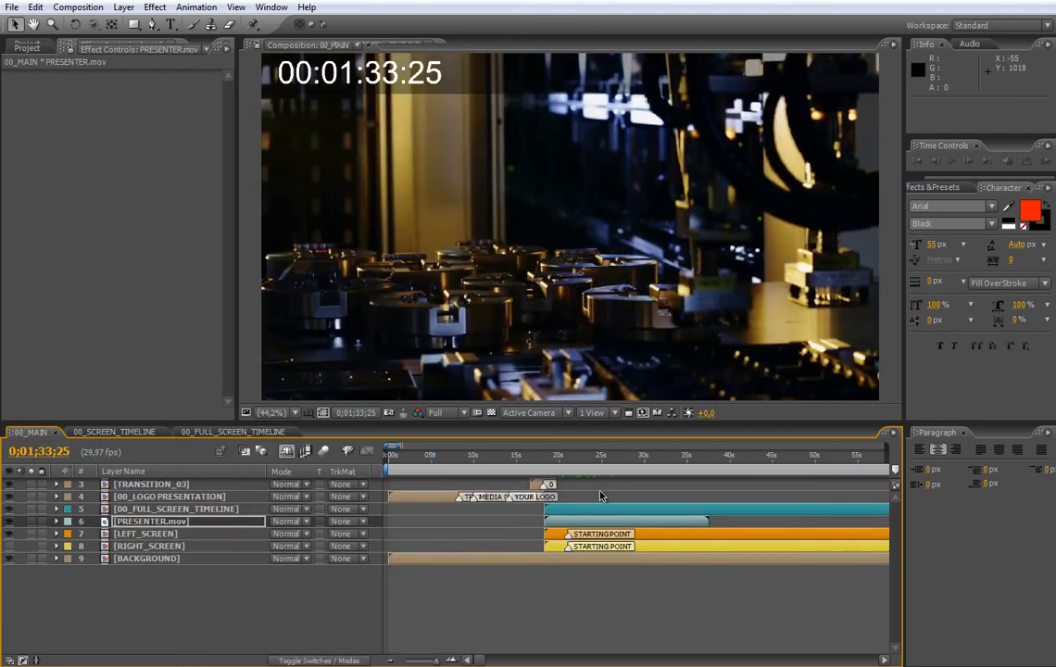
{"action": "key", "text": "minus"}
{"action": "key", "text": "minus"}
{"action": "key", "text": "minus"}
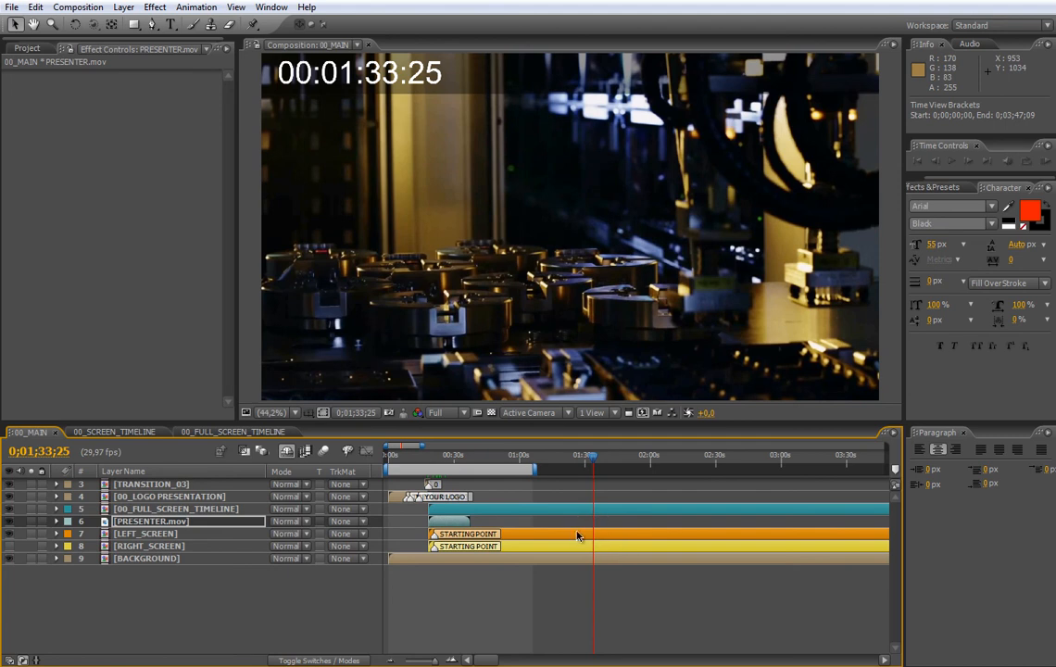
{"action": "left_click", "coordinate": [27, 47]}
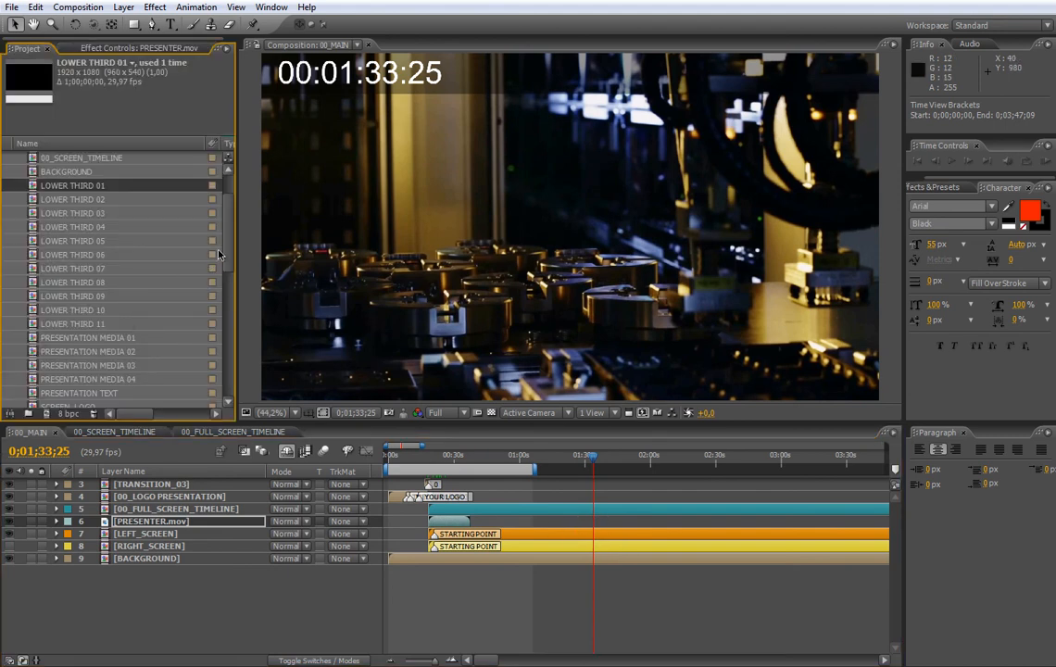
{"action": "scroll", "coordinate": [213, 251], "scroll_direction": "down", "scroll_amount": 3}
{"action": "left_click_drag", "start_coordinate": [94, 337], "coordinate": [590, 510]}
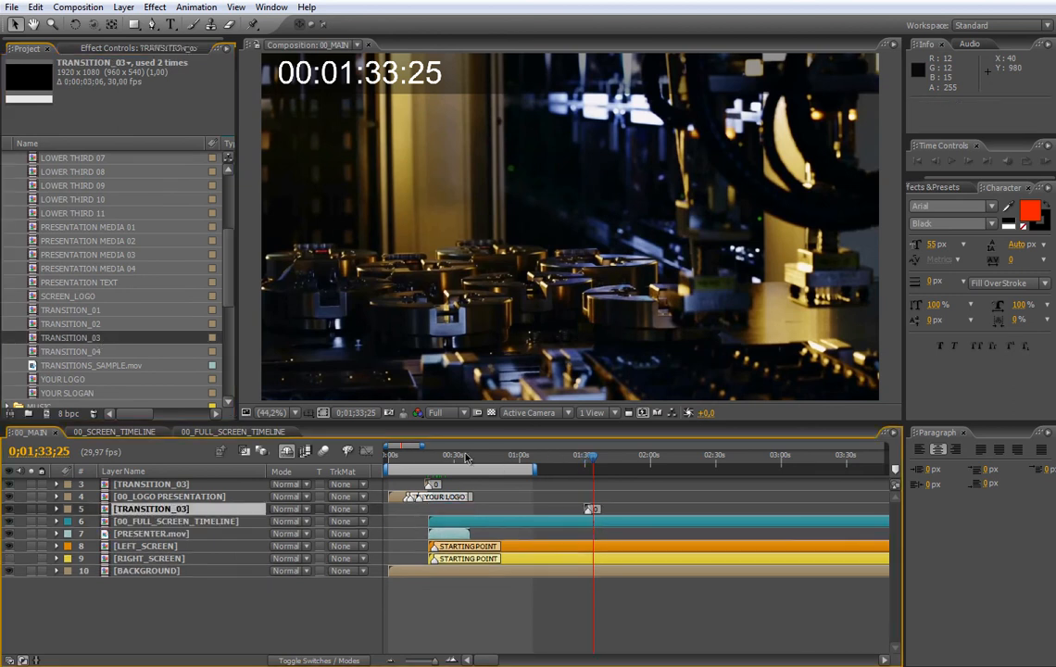
{"action": "left_click_drag", "start_coordinate": [422, 446], "coordinate": [400, 451]}
{"action": "left_click_drag", "start_coordinate": [650, 519], "coordinate": [665, 518]}
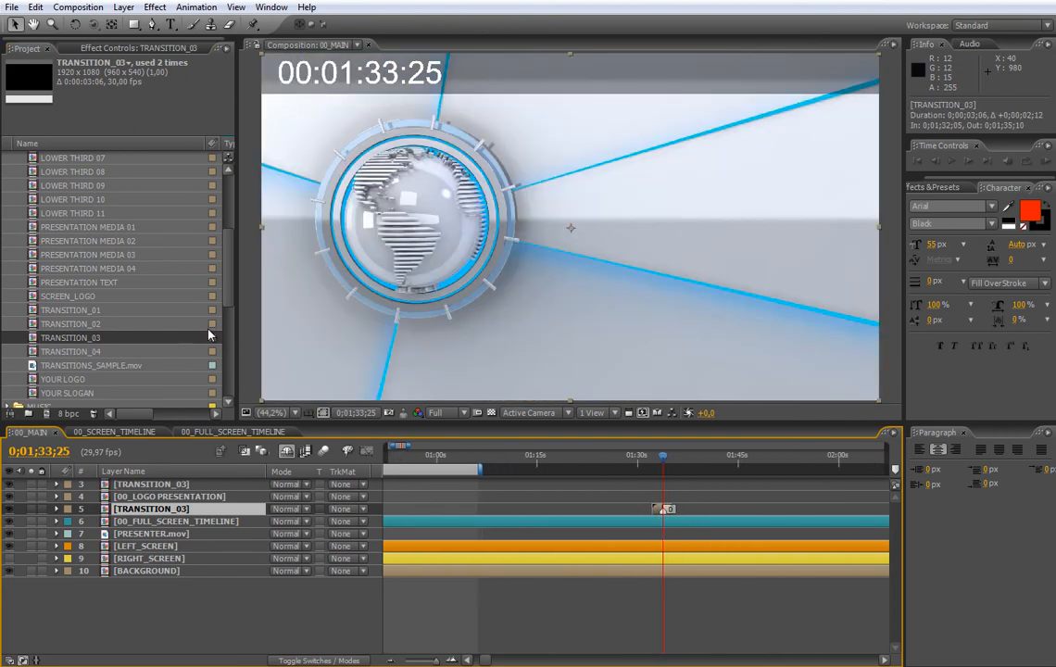
Add PRESENTER.mov below 00_FULL_SCREEN_TIMELINE in 00_MAIN and trim its start to 0;01;33;23 under the new transition.
{"action": "left_click_drag", "start_coordinate": [229, 299], "coordinate": [229, 308]}
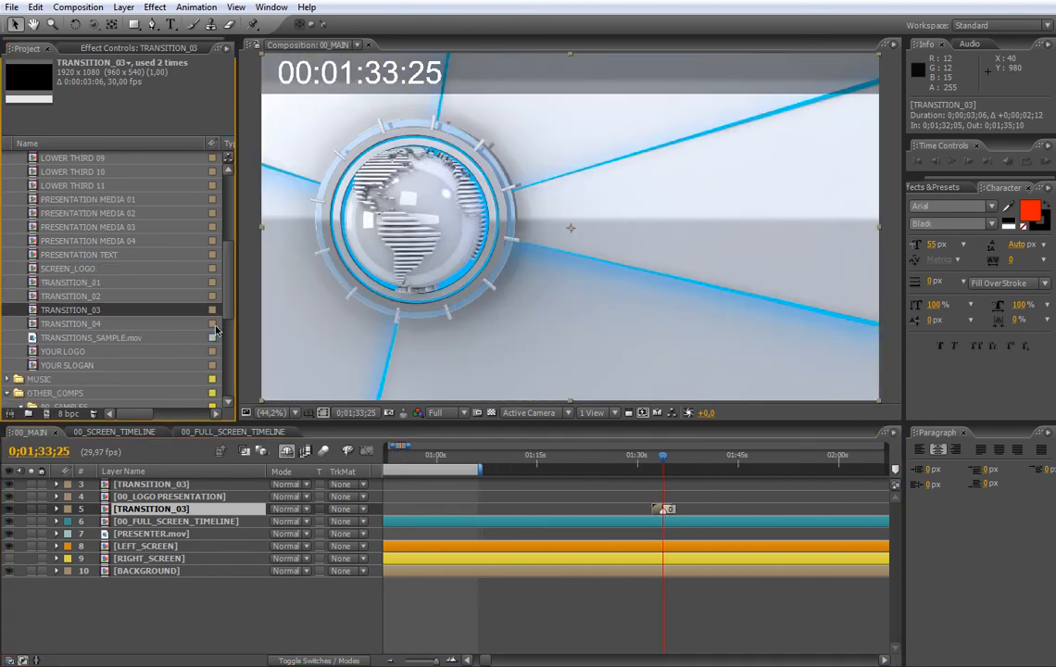
{"action": "scroll", "coordinate": [203, 278], "scroll_direction": "down", "scroll_amount": 5}
{"action": "left_click_drag", "start_coordinate": [155, 369], "coordinate": [725, 539]}
{"action": "left_click_drag", "start_coordinate": [643, 534], "coordinate": [662, 537]}
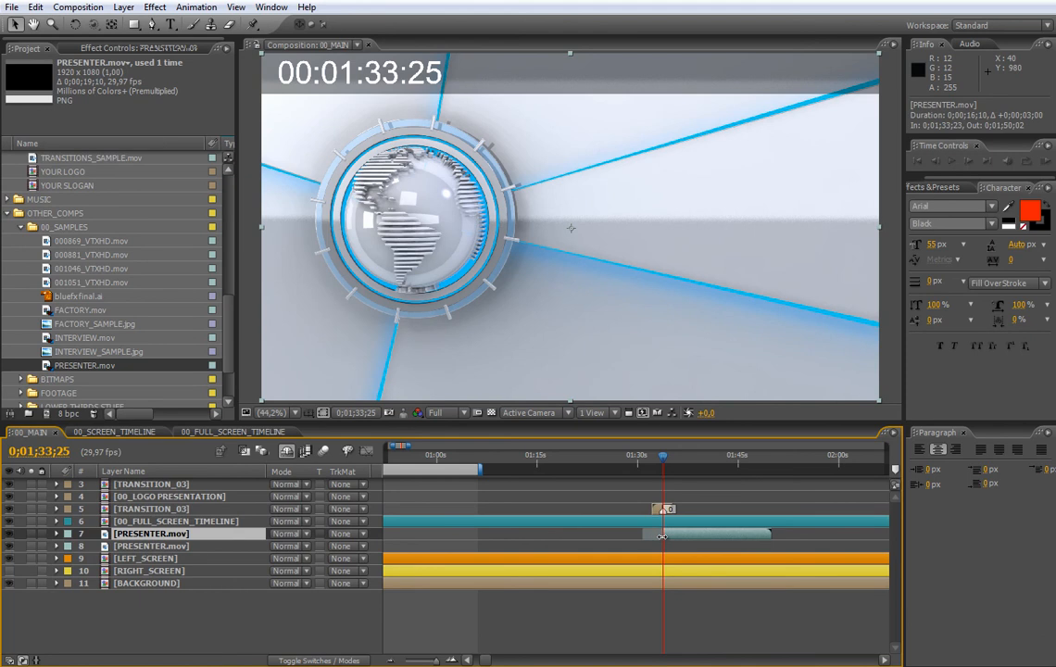
Preview past the transition and move the new presenter horizontally beside the screen, to position 1523.8, 540.
{"action": "key", "text": "space"}
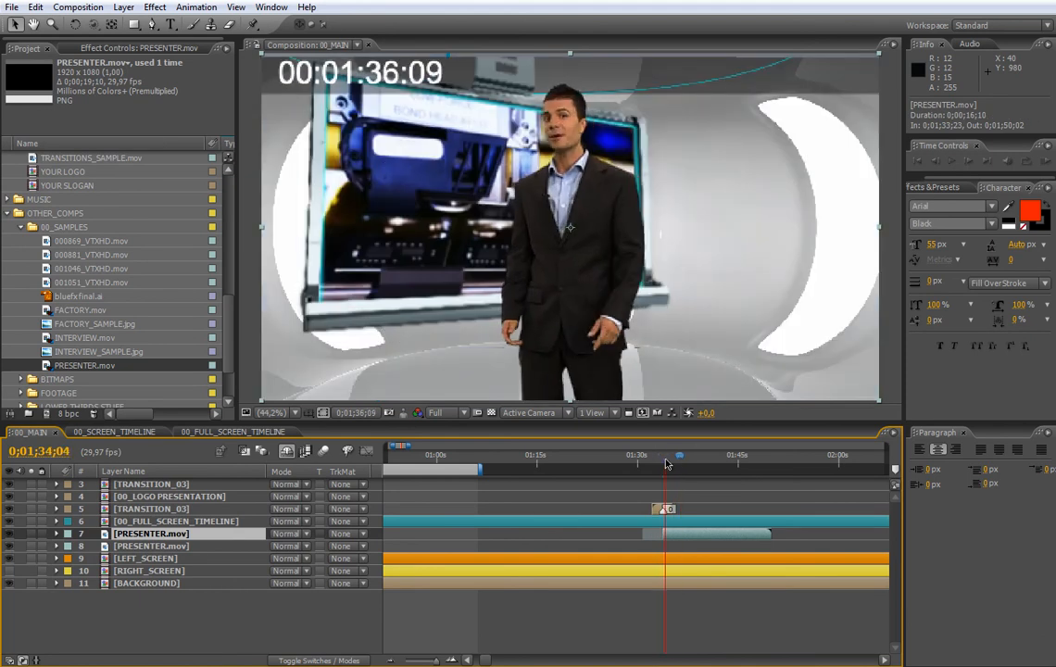
{"action": "key", "text": "space"}
{"action": "left_click_drag", "start_coordinate": [604, 285], "coordinate": [785, 287]}
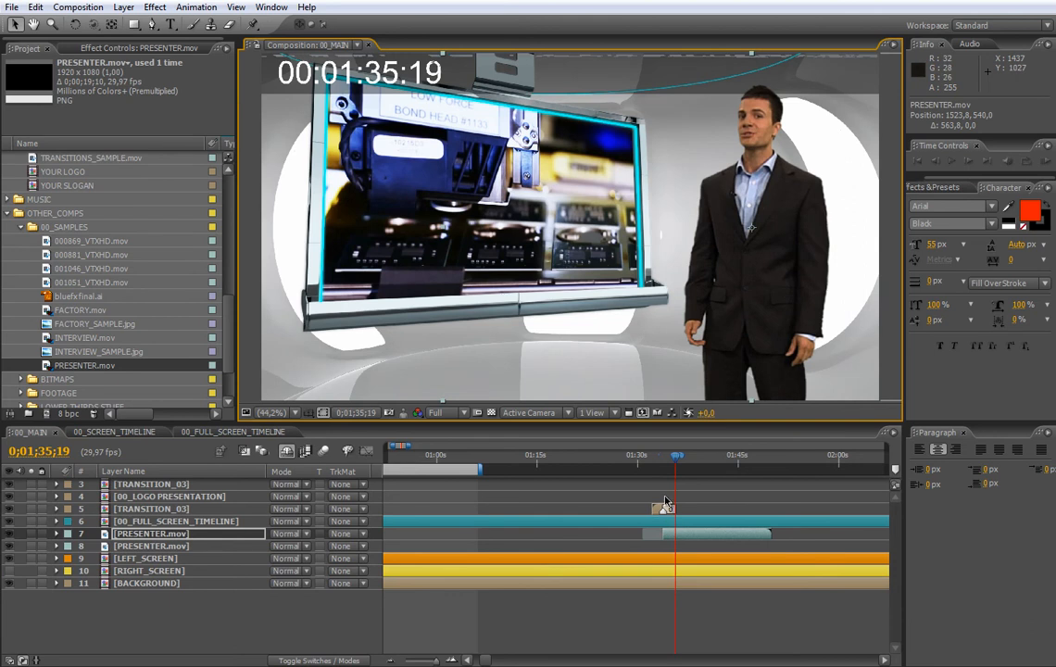
Split FACTORY_SAMPLE.jpg in 00_SCREEN_TIMELINE at 0;01;13;10, delete the later part and pull its end back to 0;01;09;22.
{"action": "left_click_drag", "start_coordinate": [674, 464], "coordinate": [666, 467]}
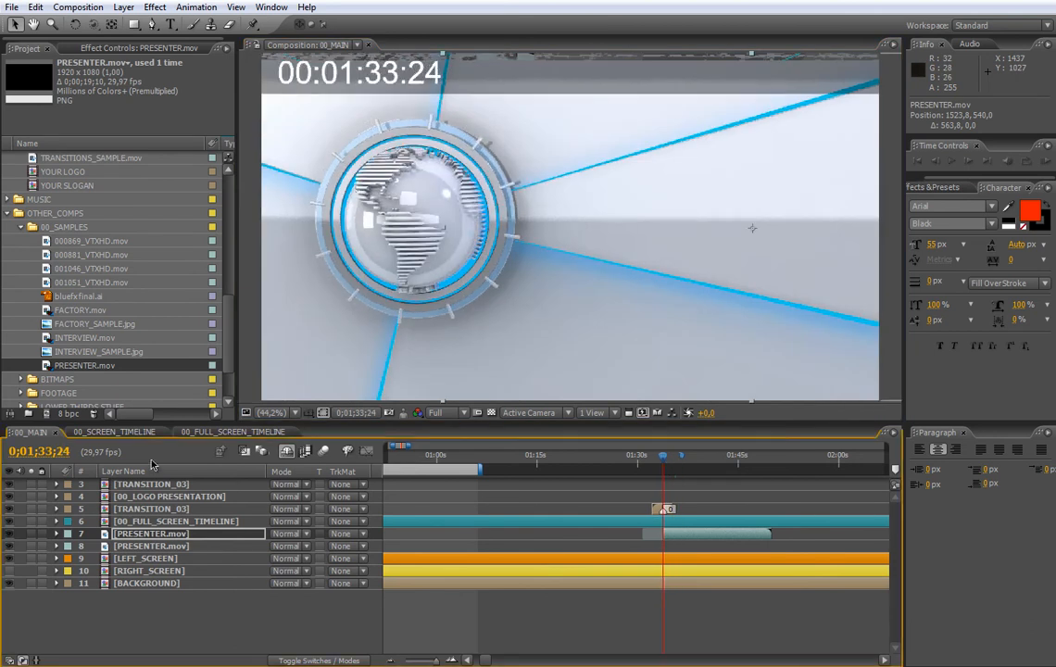
{"action": "left_click", "coordinate": [125, 432]}
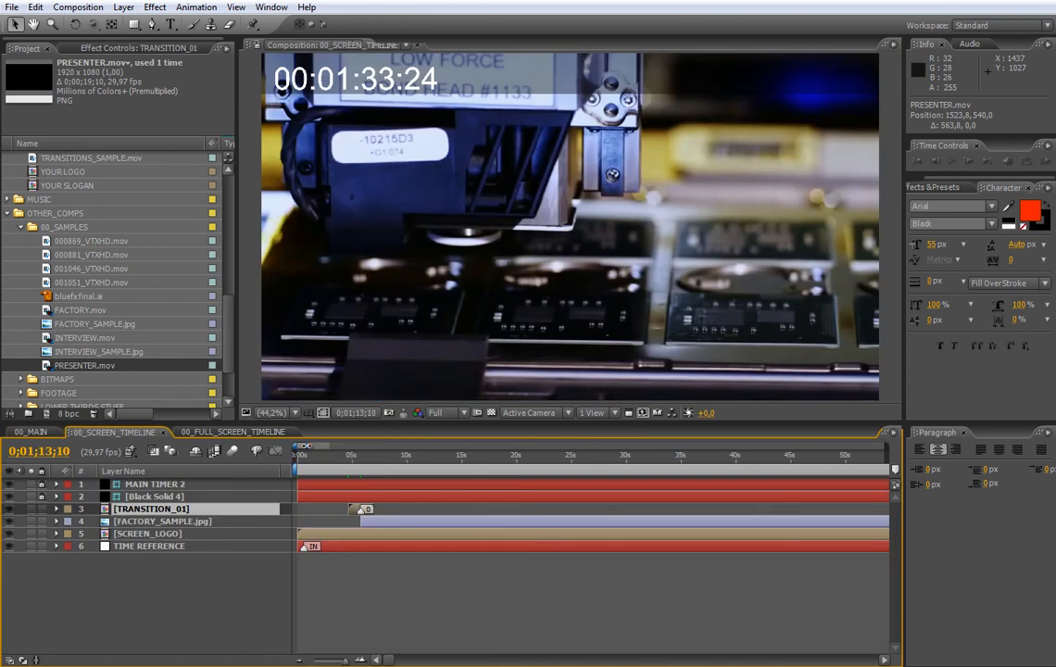
{"action": "left_click_drag", "start_coordinate": [313, 447], "coordinate": [329, 447]}
{"action": "key", "text": "ctrl+Down"}
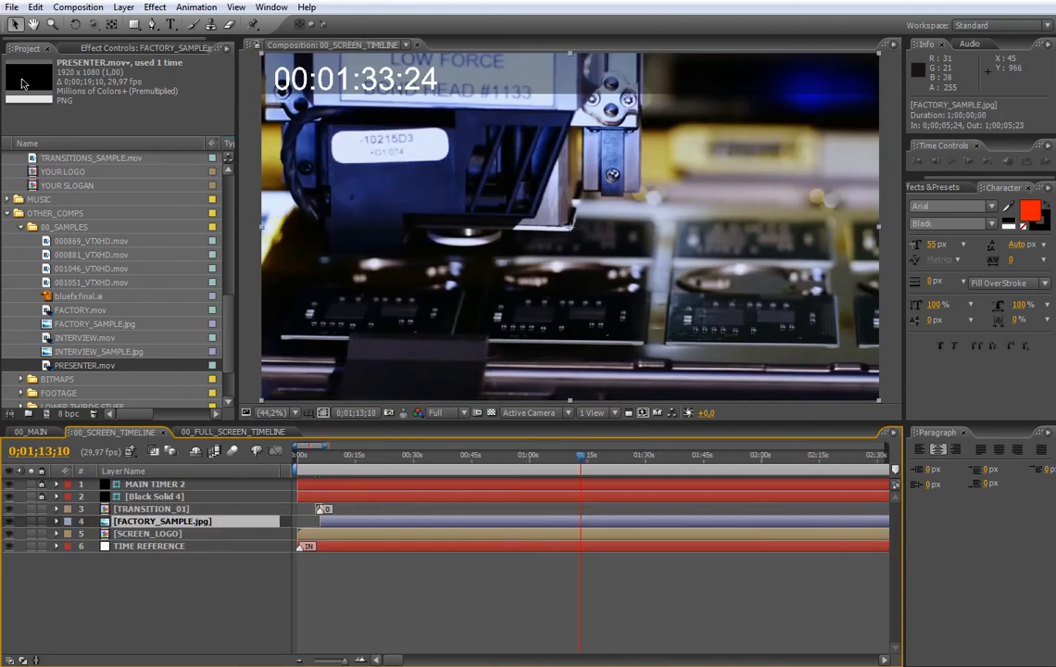
{"action": "left_click", "coordinate": [35, 7]}
{"action": "left_click", "coordinate": [68, 178]}
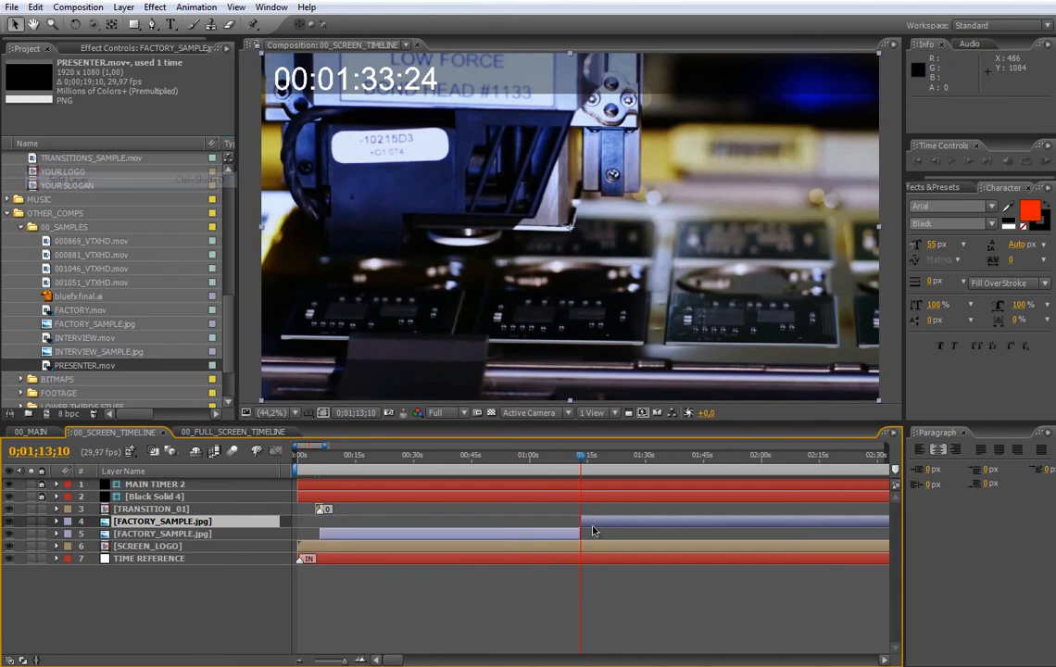
{"action": "key", "text": "Delete"}
{"action": "left_click_drag", "start_coordinate": [579, 521], "coordinate": [566, 521]}
Find the presenter's cue in 00_MAIN and add INTERVIEW_SAMPLE.jpg to 00_SCREEN_TIMELINE above FACTORY_SAMPLE.jpg, starting at 0;01;20;18.
{"action": "left_click", "coordinate": [30, 431]}
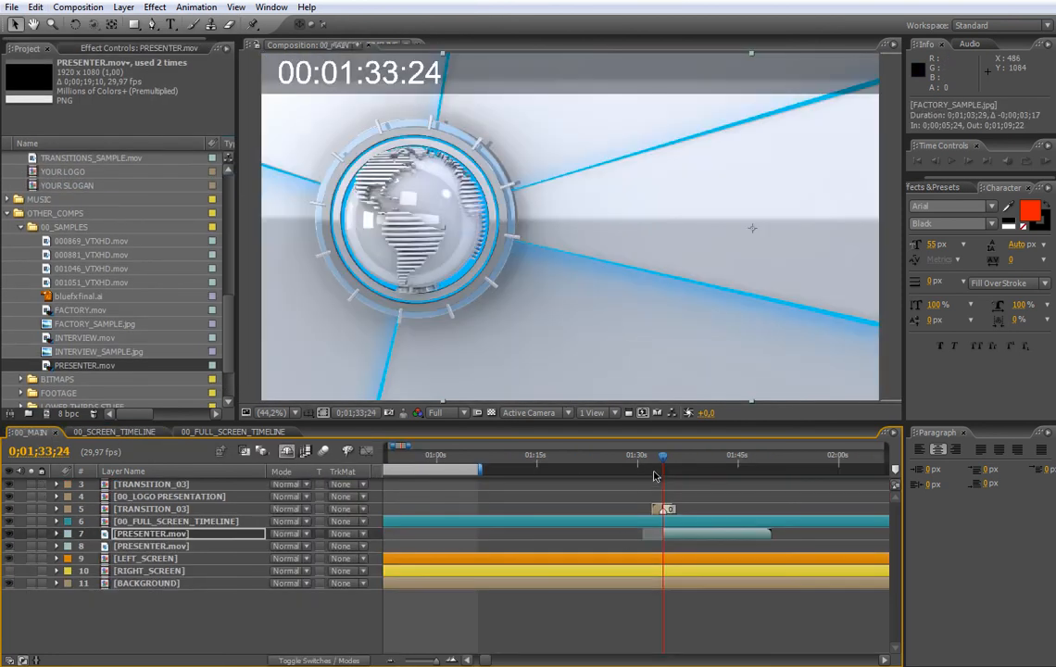
{"action": "left_click_drag", "start_coordinate": [661, 464], "coordinate": [706, 474]}
{"action": "key", "text": "space"}
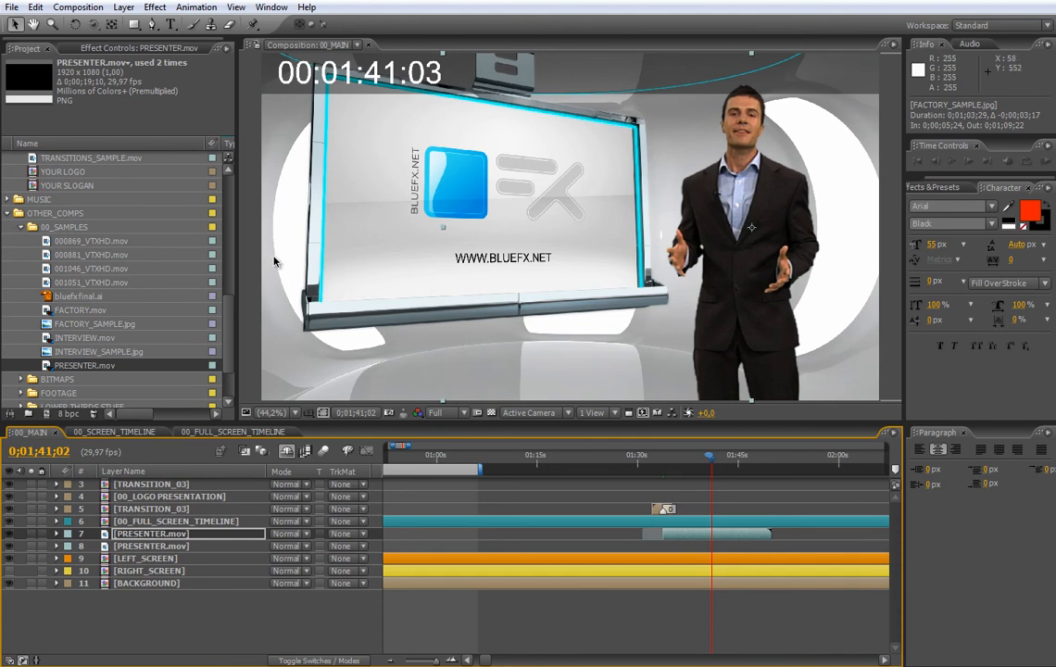
{"action": "left_click", "coordinate": [113, 432]}
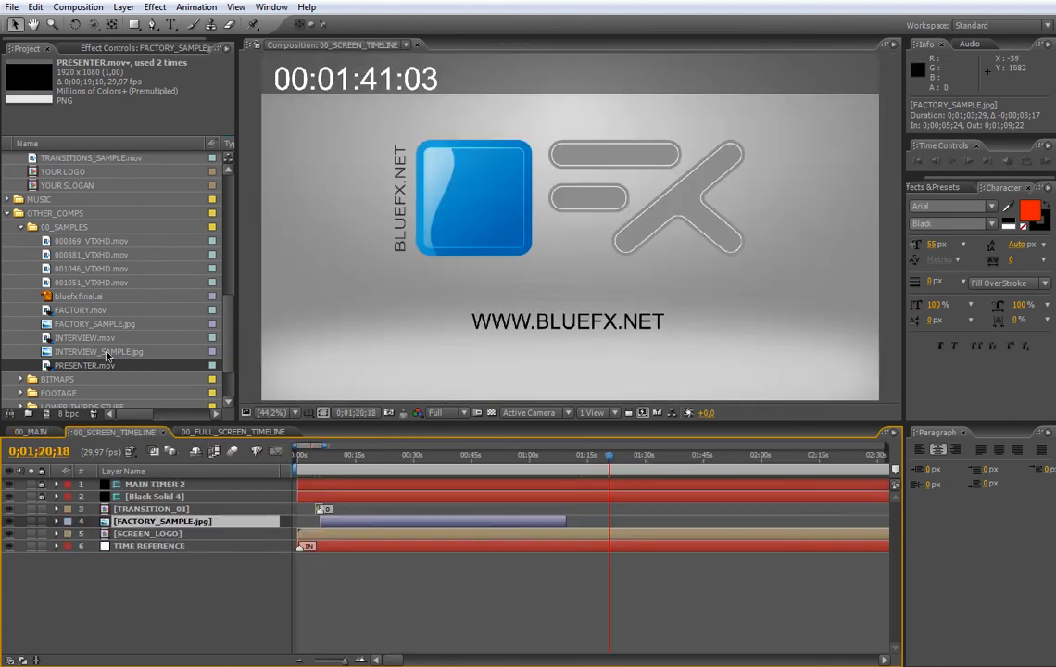
{"action": "left_click_drag", "start_coordinate": [104, 353], "coordinate": [629, 522]}
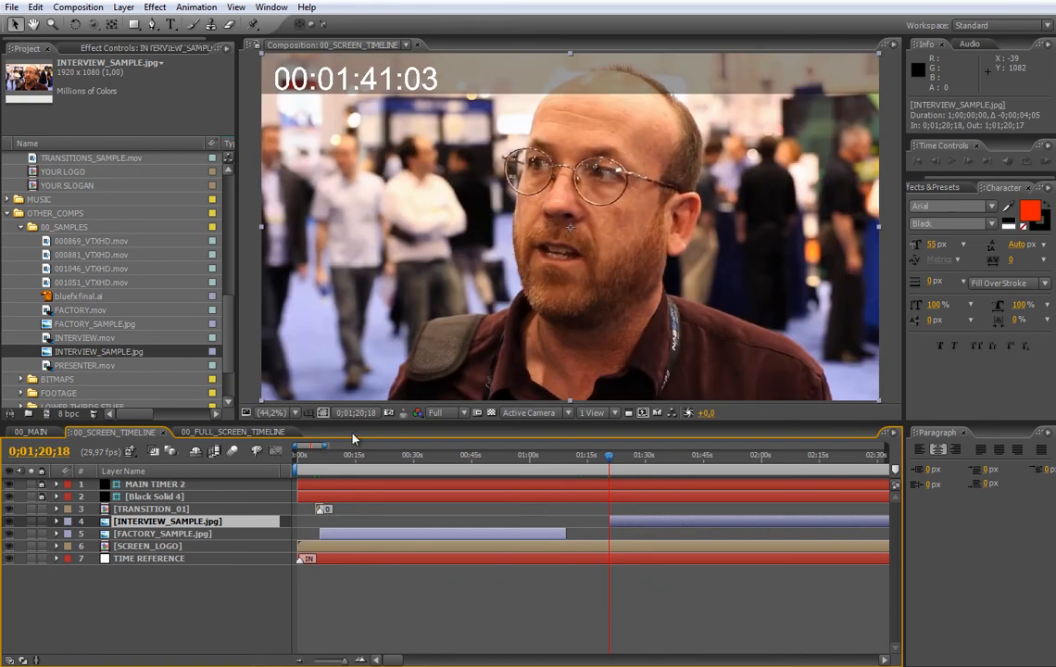
Duplicate TRANSITION_01 in 00_SCREEN_TIMELINE and align the copy's marker with the start of INTERVIEW_SAMPLE.jpg at 0;01;20;18.
{"action": "left_click_drag", "start_coordinate": [326, 446], "coordinate": [302, 446]}
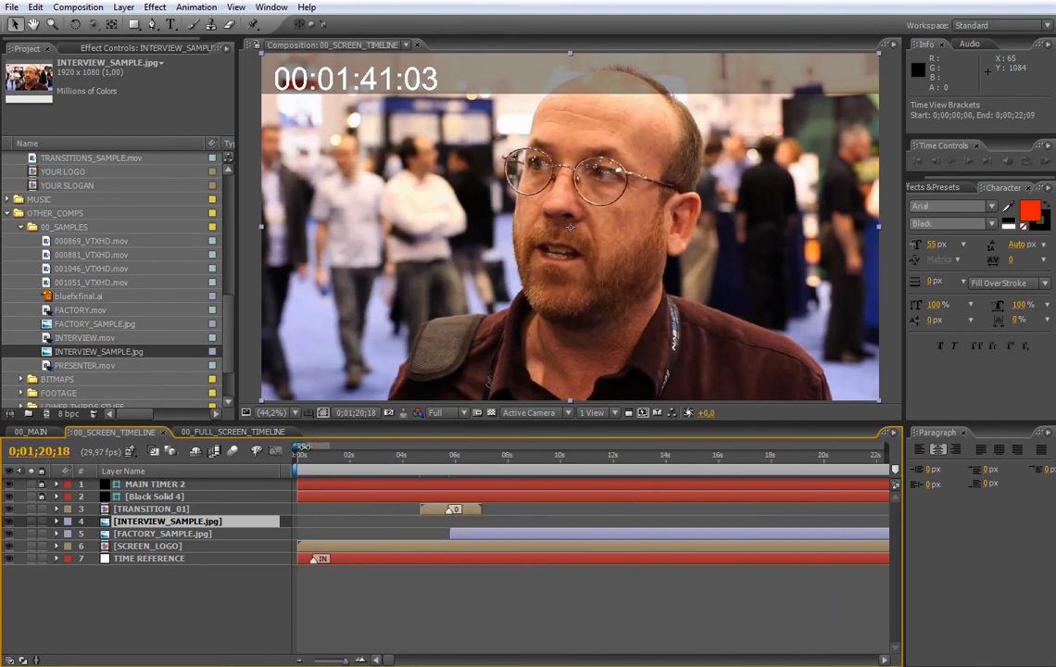
{"action": "left_click", "coordinate": [436, 512]}
{"action": "left_click", "coordinate": [35, 7]}
{"action": "left_click", "coordinate": [71, 163]}
{"action": "left_click_drag", "start_coordinate": [432, 509], "coordinate": [380, 527]}
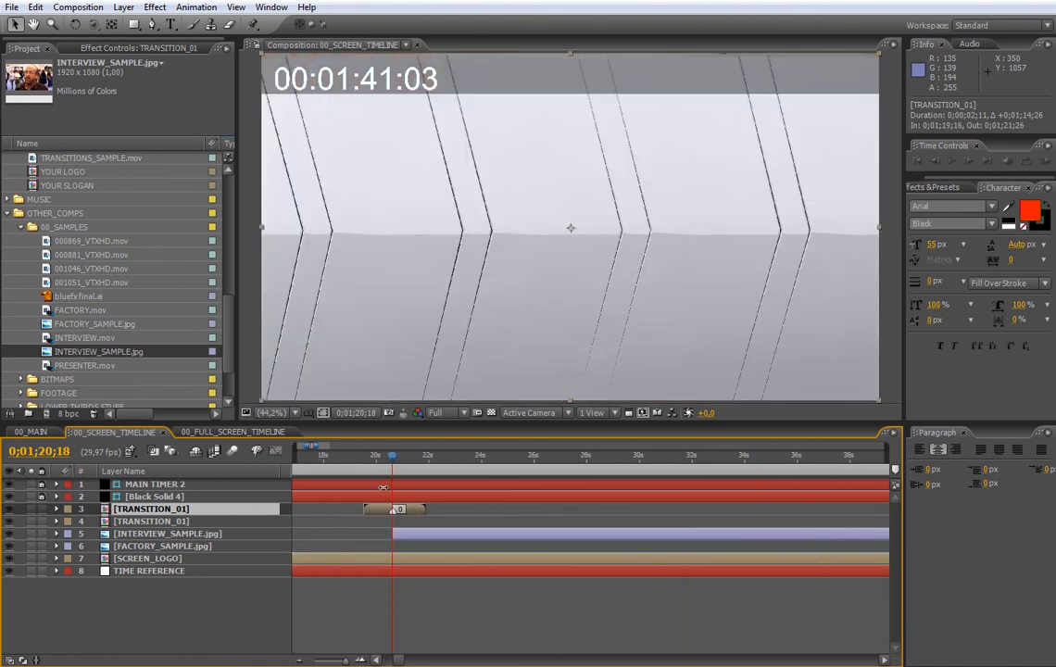
Preview past the screen transition and trim the second PRESENTER.mov in 00_MAIN to end at 0;01;46;21.
{"action": "left_click_drag", "start_coordinate": [377, 463], "coordinate": [476, 473]}
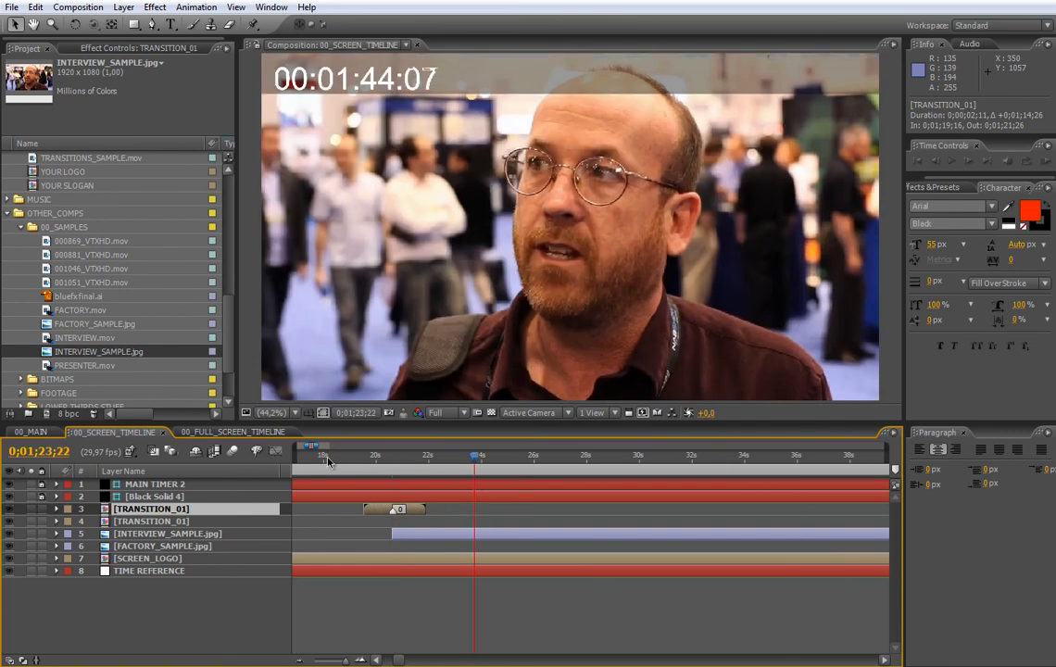
{"action": "left_click_drag", "start_coordinate": [318, 448], "coordinate": [302, 448]}
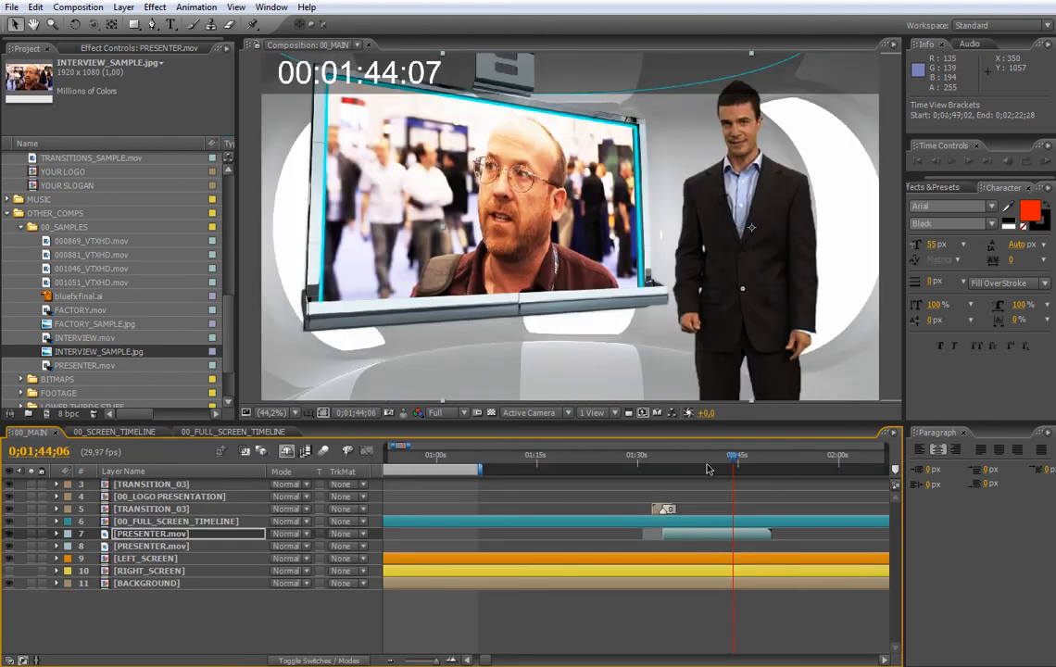
{"action": "left_click_drag", "start_coordinate": [707, 470], "coordinate": [750, 477]}
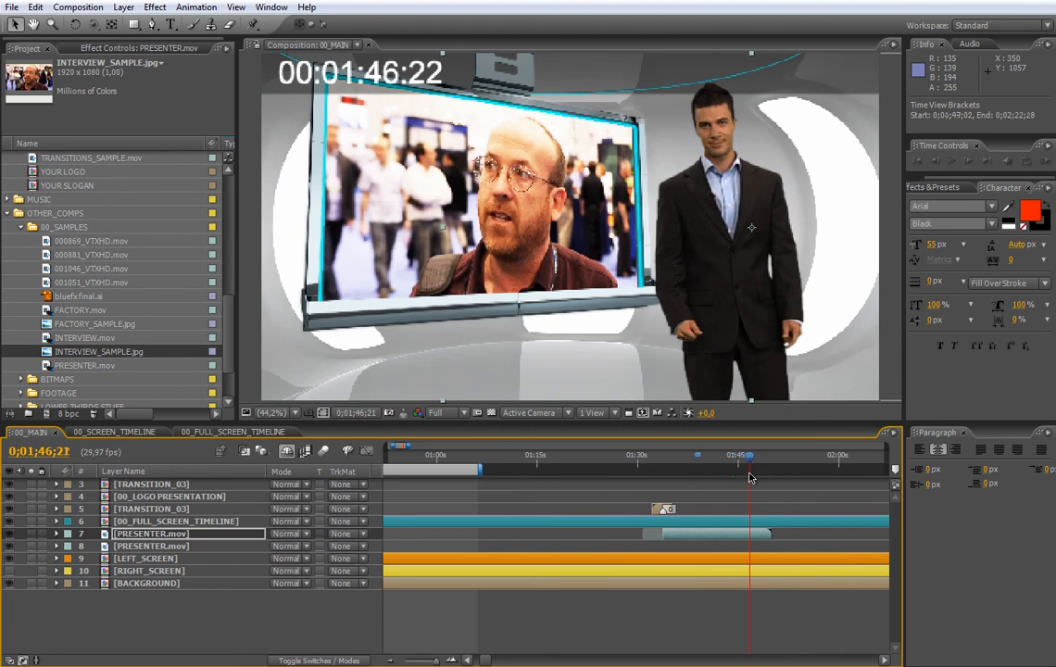
{"action": "left_click", "coordinate": [751, 537]}
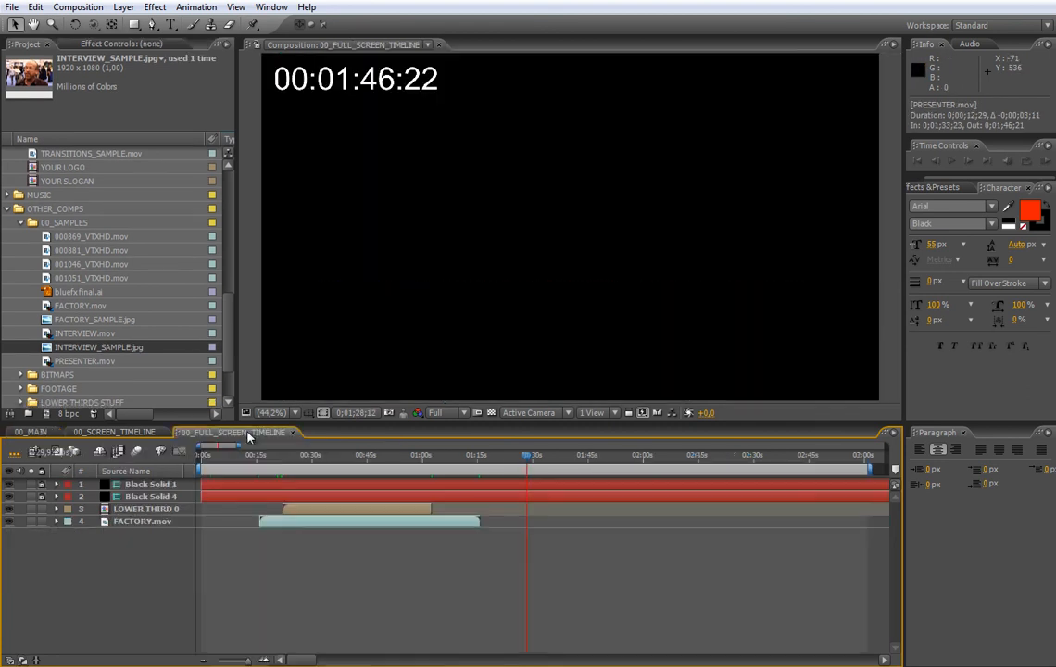
Add INTERVIEW.mov to 00_FULL_SCREEN_TIMELINE at 0;01;28;12 and place LOWER THIRD 02 directly above it, starting at 0;01;31;10.
{"action": "left_click", "coordinate": [232, 432]}
{"action": "left_click_drag", "start_coordinate": [91, 335], "coordinate": [535, 522]}
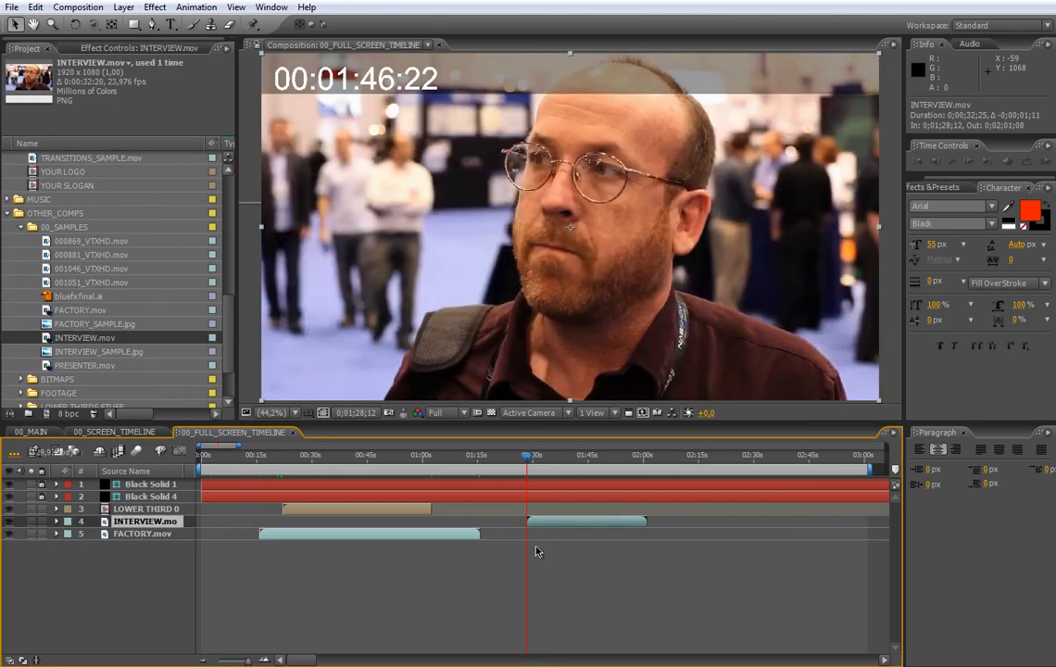
{"action": "left_click_drag", "start_coordinate": [231, 349], "coordinate": [206, 200]}
{"action": "left_click", "coordinate": [81, 228]}
{"action": "left_click_drag", "start_coordinate": [82, 229], "coordinate": [562, 525]}
Find where the lower third should leave near the interview's end and move the OUT marker in LOWER THIRD 02 to 0;00;23;02.
{"action": "left_click_drag", "start_coordinate": [533, 470], "coordinate": [623, 469]}
{"action": "double_click", "coordinate": [626, 523]}
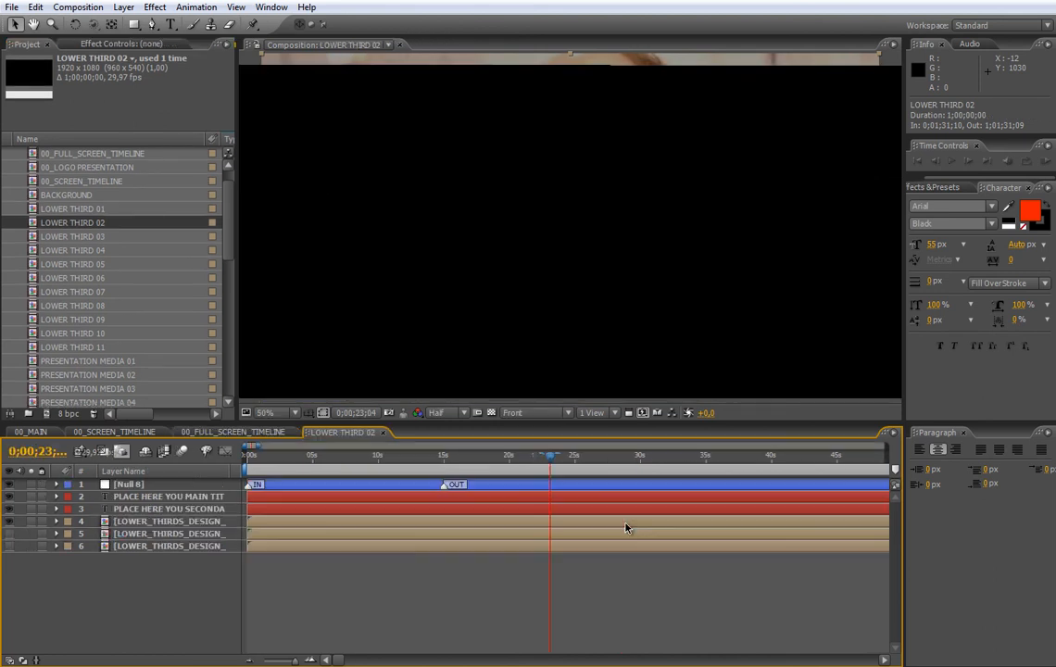
{"action": "left_click_drag", "start_coordinate": [446, 489], "coordinate": [550, 488]}
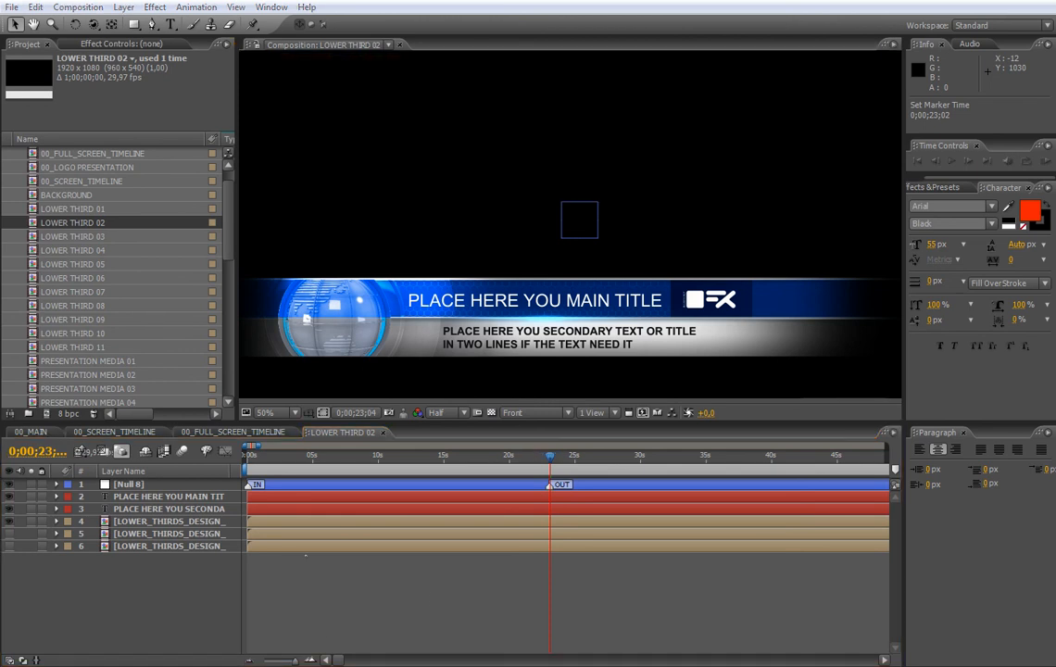
Replace the main title with "CUSTOMER FEEDBACK" and the secondary text with "CUSTOMER FEEDBACK ON PRODUCT IDEAS AND IMPROVEMENTS".
{"action": "left_click", "coordinate": [345, 501]}
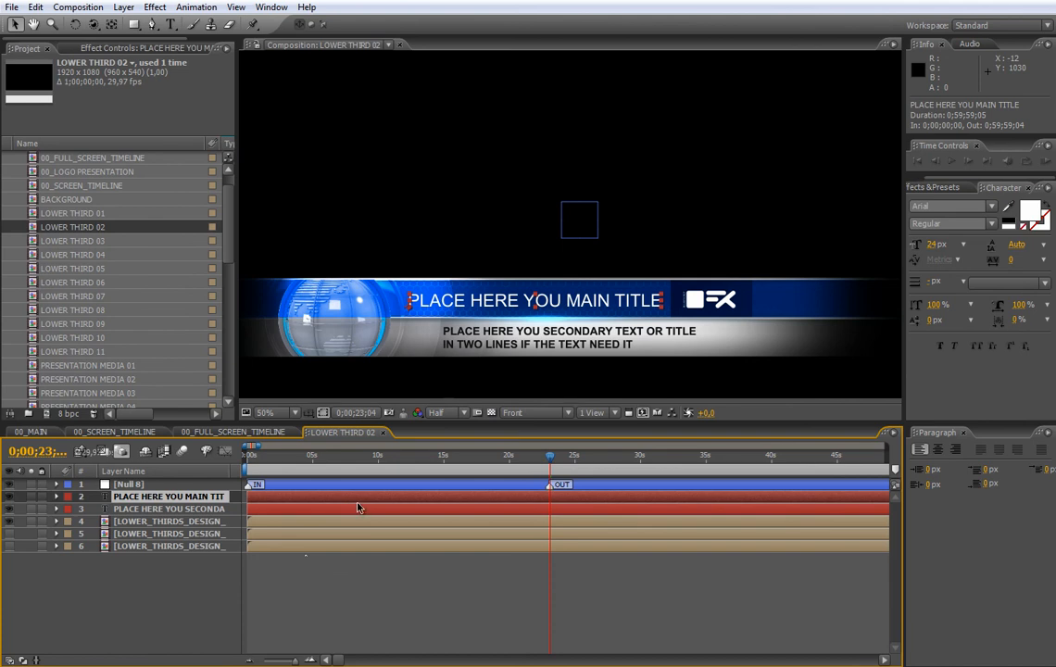
{"action": "double_click", "coordinate": [359, 502]}
{"action": "type", "text": "CUSTOMER FEEDBACK"}
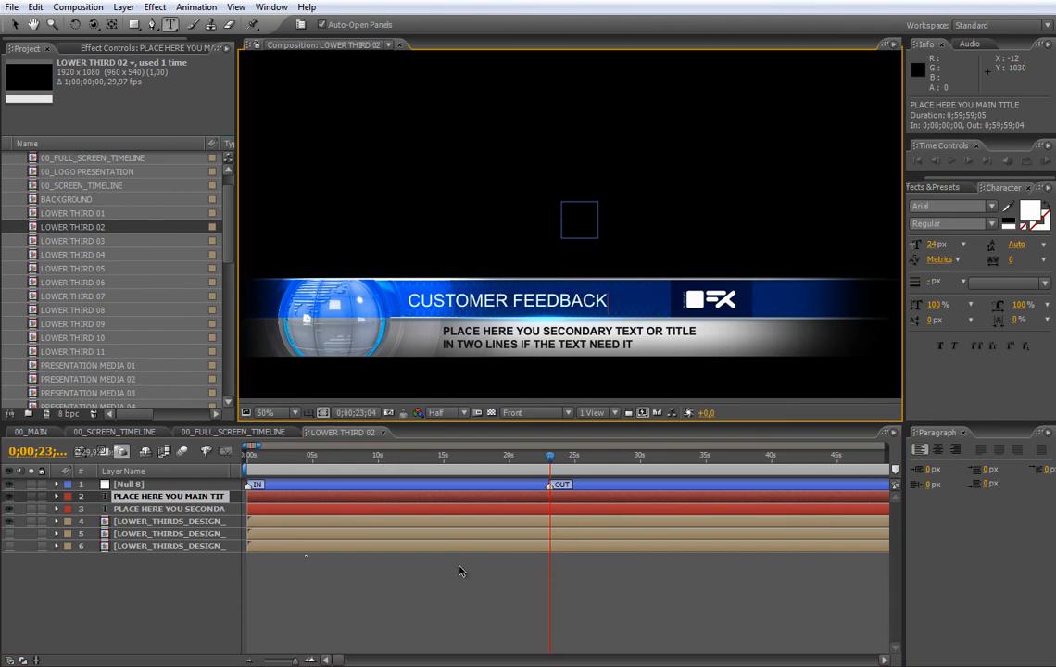
{"action": "left_click", "coordinate": [522, 568]}
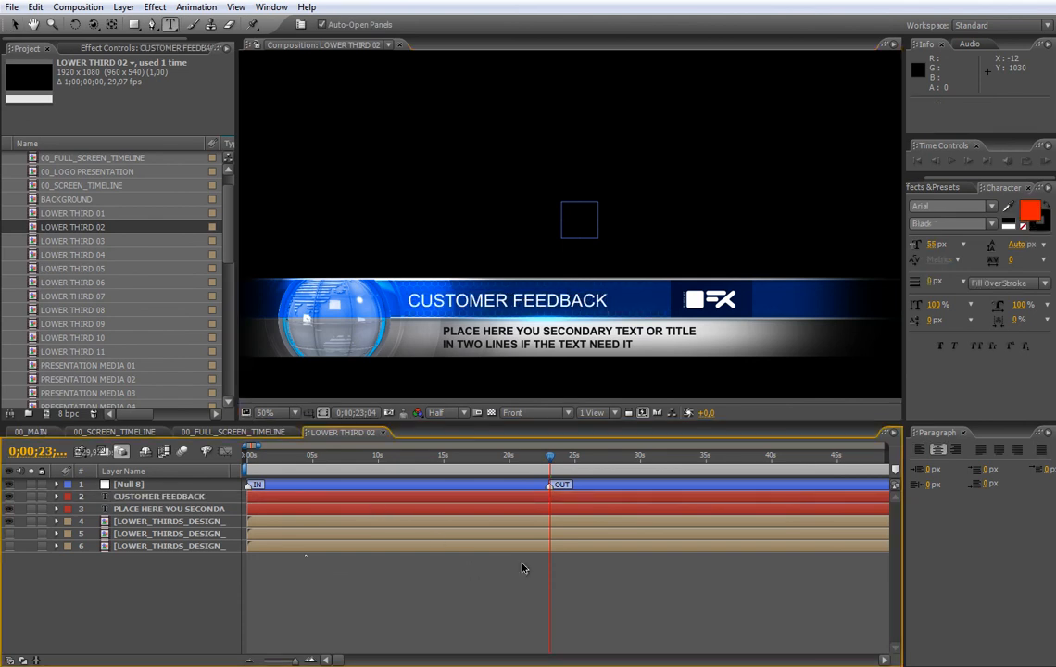
{"action": "left_click", "coordinate": [550, 510]}
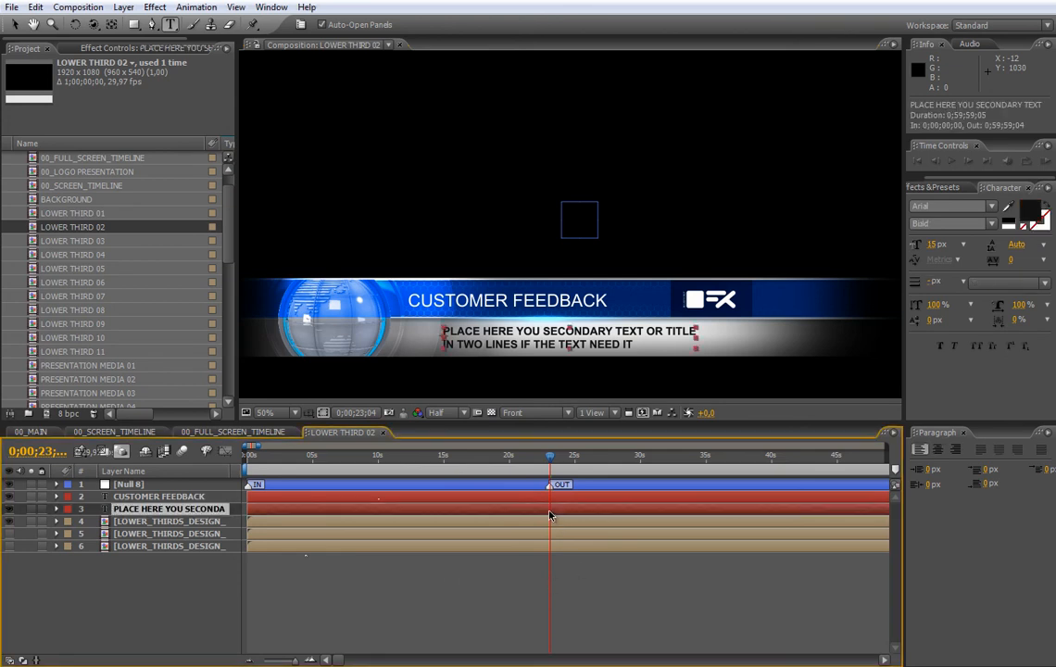
{"action": "double_click", "coordinate": [550, 511]}
{"action": "type", "text": "CUSTOMER FEEDBACK ON PRODUCT IDEAS AND IMPROVEMENTS"}
{"action": "left_click", "coordinate": [555, 584]}
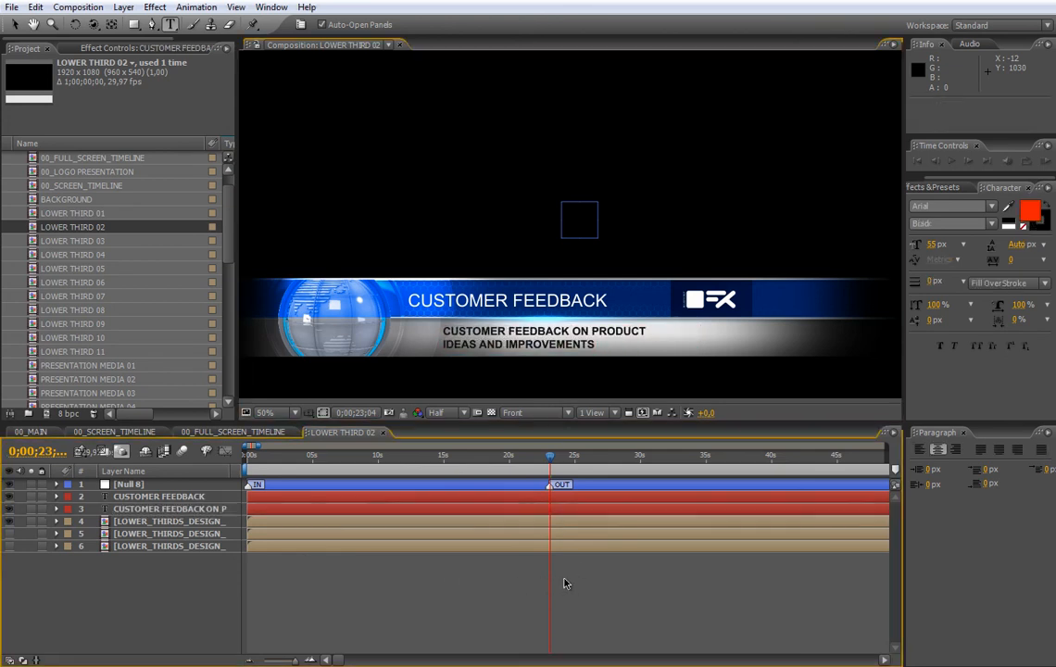
Set the Hue/Saturation master hue of the visible LOWER_THIRDS_DESIGN_02 layer to -26°.
{"action": "left_click", "coordinate": [557, 525]}
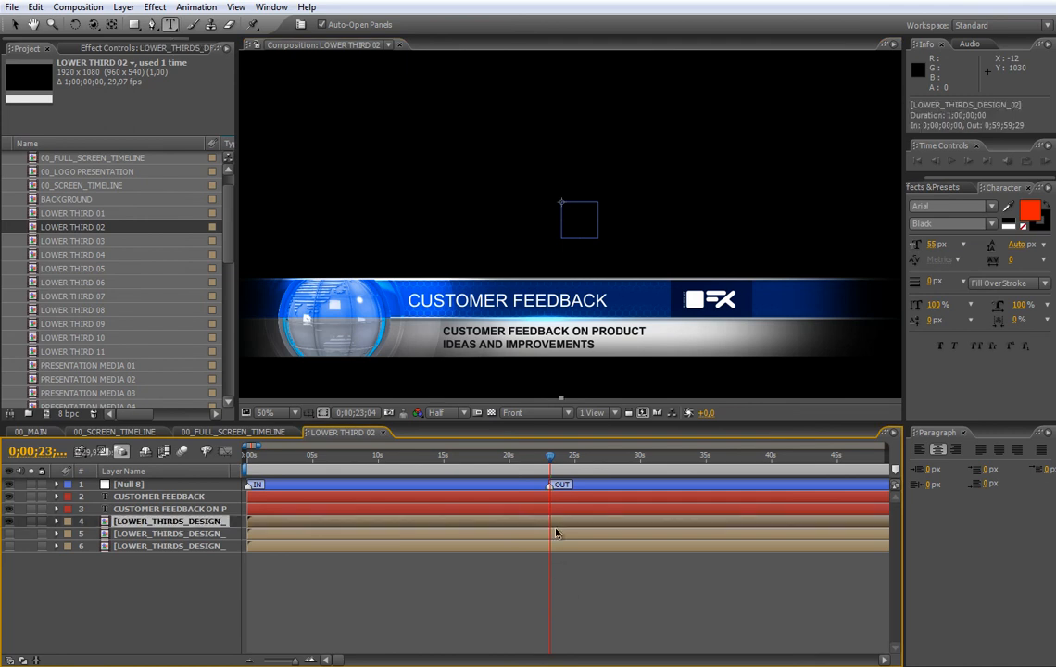
{"action": "left_click", "coordinate": [102, 48]}
{"action": "left_click_drag", "start_coordinate": [125, 171], "coordinate": [123, 176]}
{"action": "left_click_drag", "start_coordinate": [114, 176], "coordinate": [118, 177]}
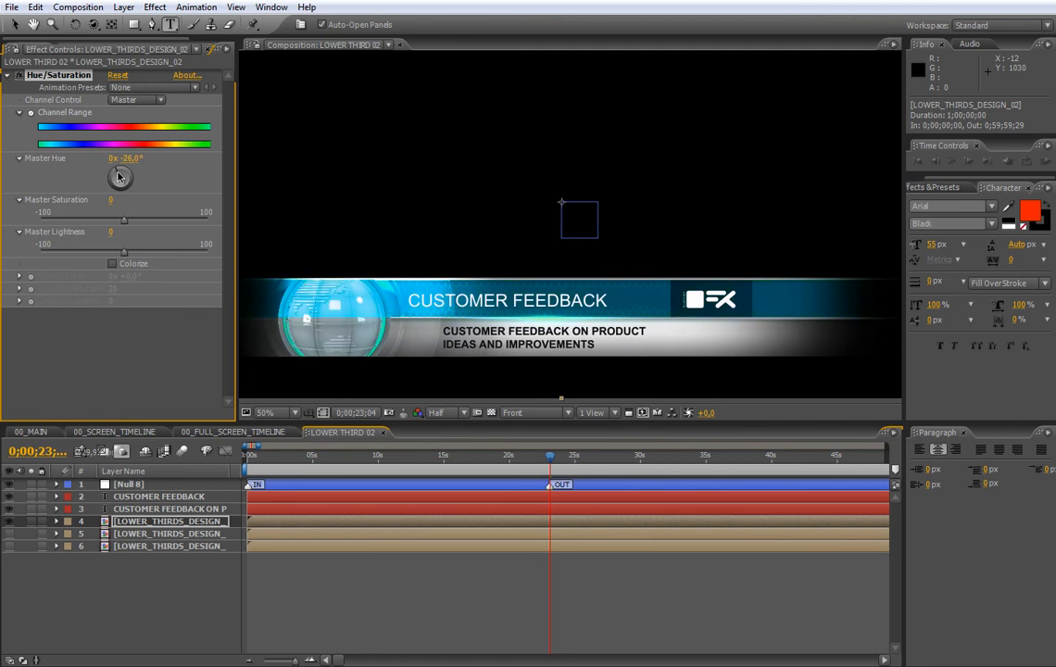
{"action": "left_click", "coordinate": [551, 526]}
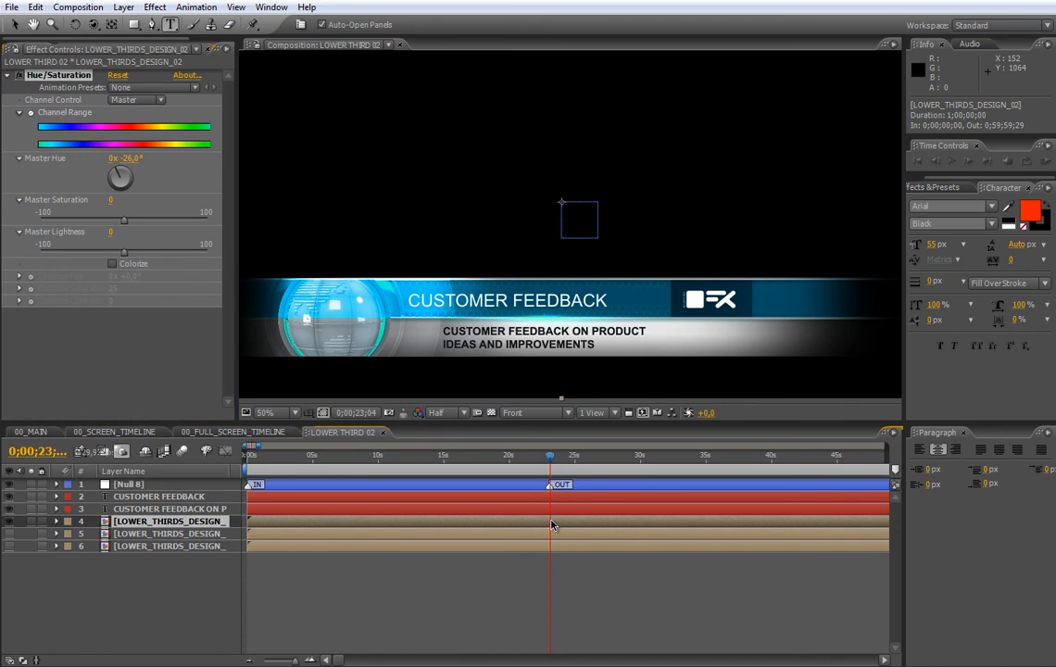
Close LOWER THIRD 02, split its layer in 00_FULL_SCREEN_TIMELINE at 0;01;56;01 and delete the later part.
{"action": "left_click", "coordinate": [381, 434]}
{"action": "left_click_drag", "start_coordinate": [619, 460], "coordinate": [625, 464]}
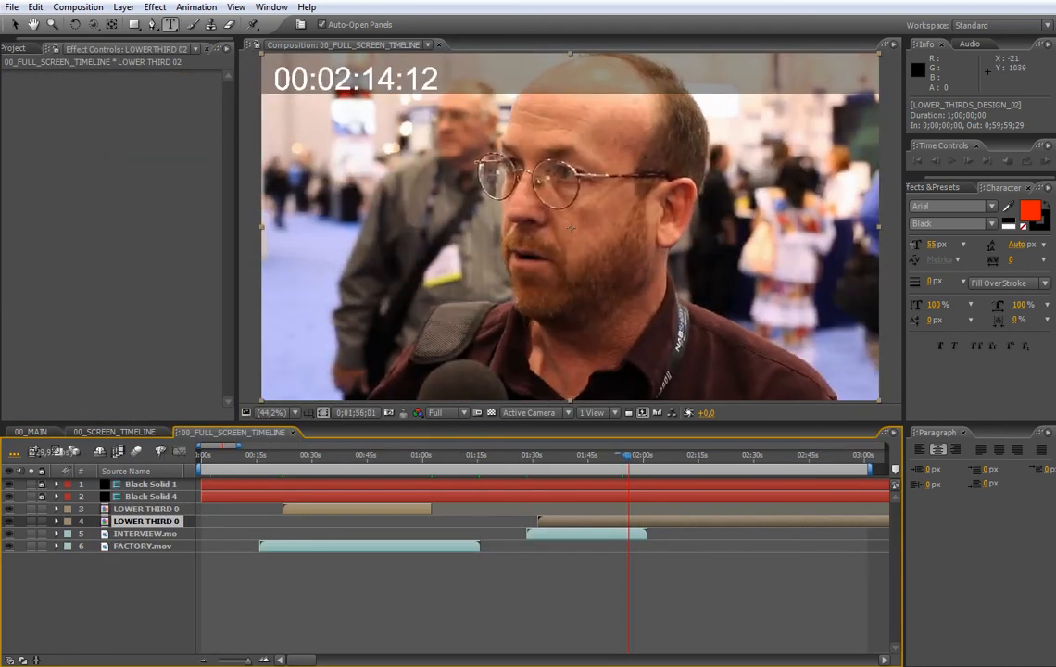
{"action": "left_click", "coordinate": [35, 7]}
{"action": "left_click", "coordinate": [83, 182]}
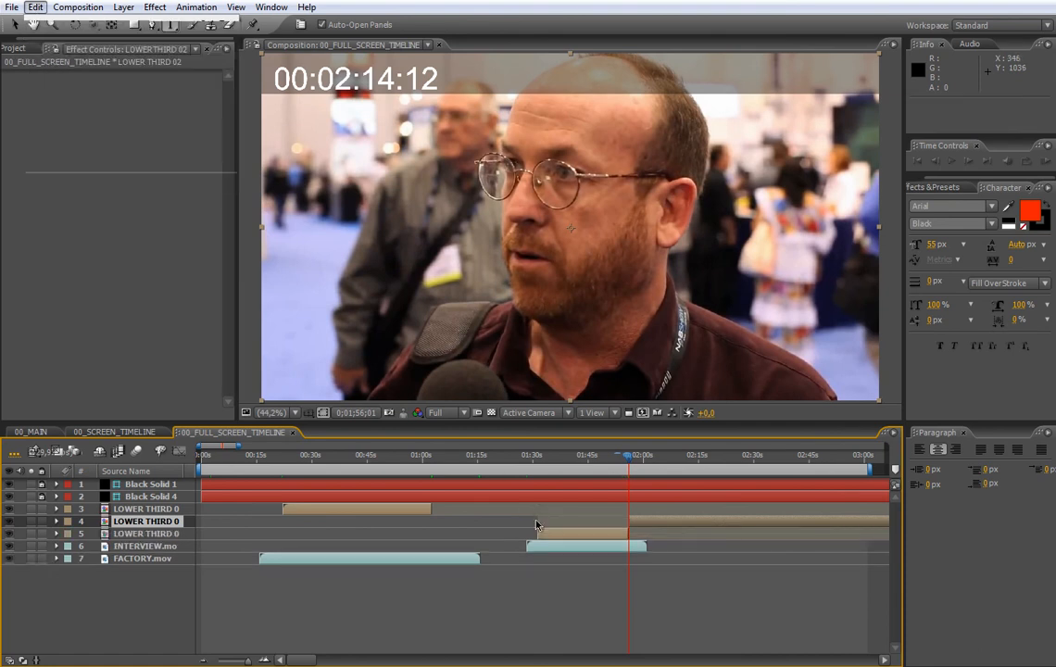
Go to the end of INTERVIEW.mov and split LEFT_SCREEN and RIGHT_SCREEN in 00_MAIN at 0;02;19;11.
{"action": "left_click_drag", "start_coordinate": [643, 463], "coordinate": [647, 463]}
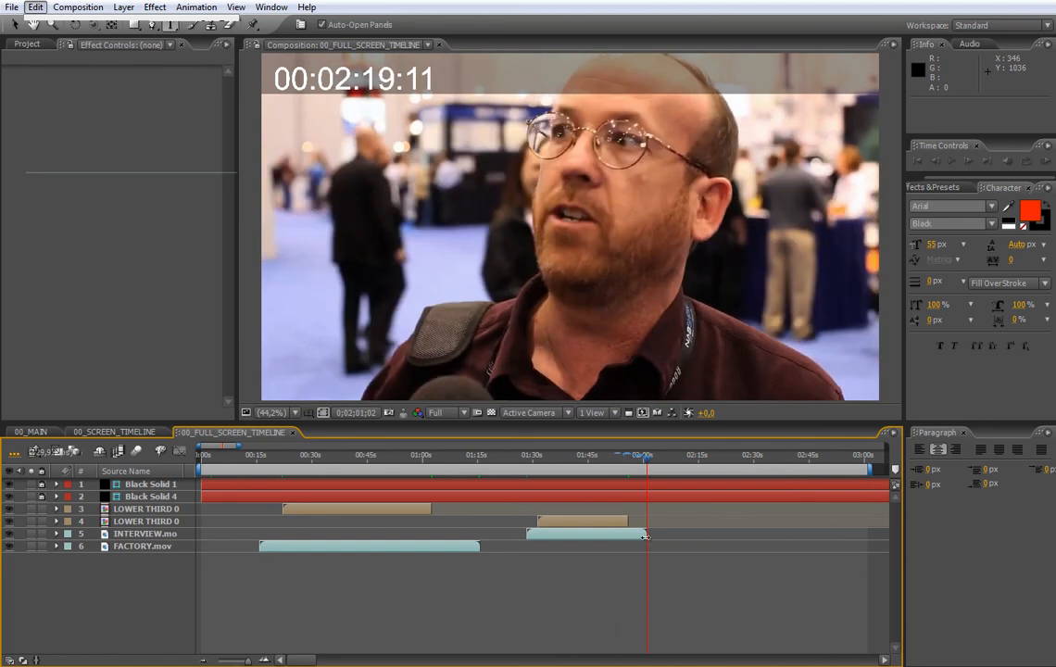
{"action": "left_click", "coordinate": [652, 533]}
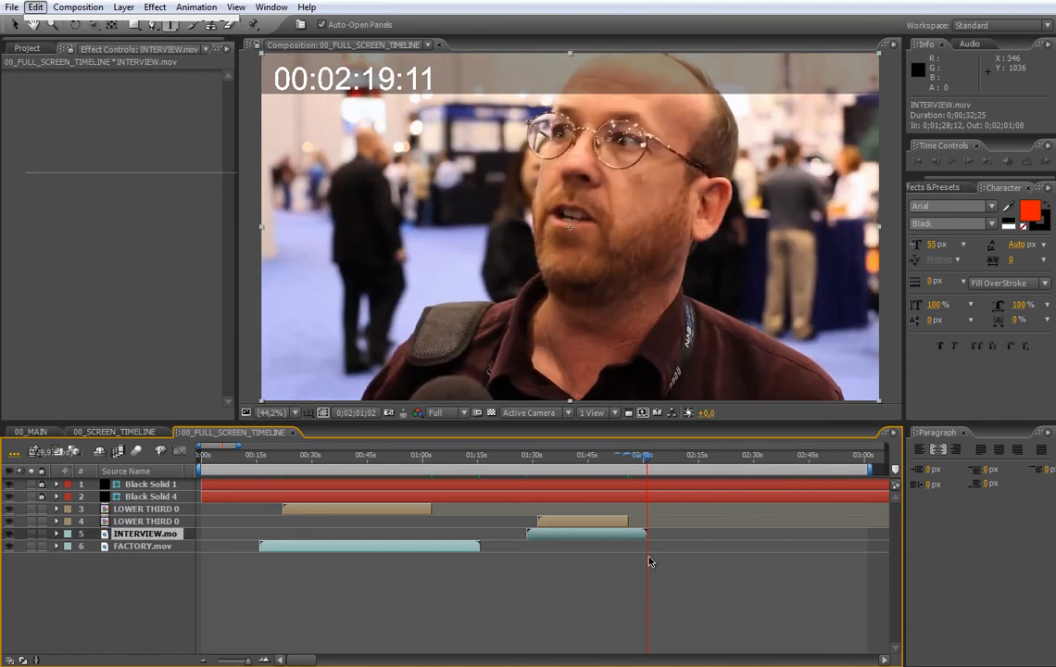
{"action": "left_click", "coordinate": [42, 433]}
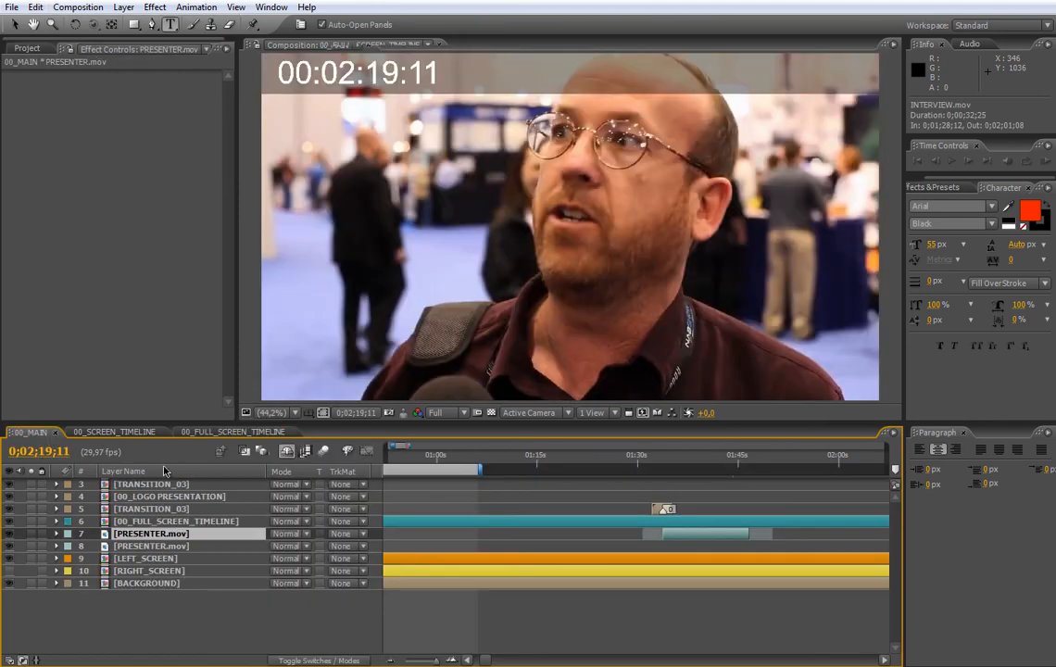
{"action": "left_click_drag", "start_coordinate": [413, 449], "coordinate": [426, 446]}
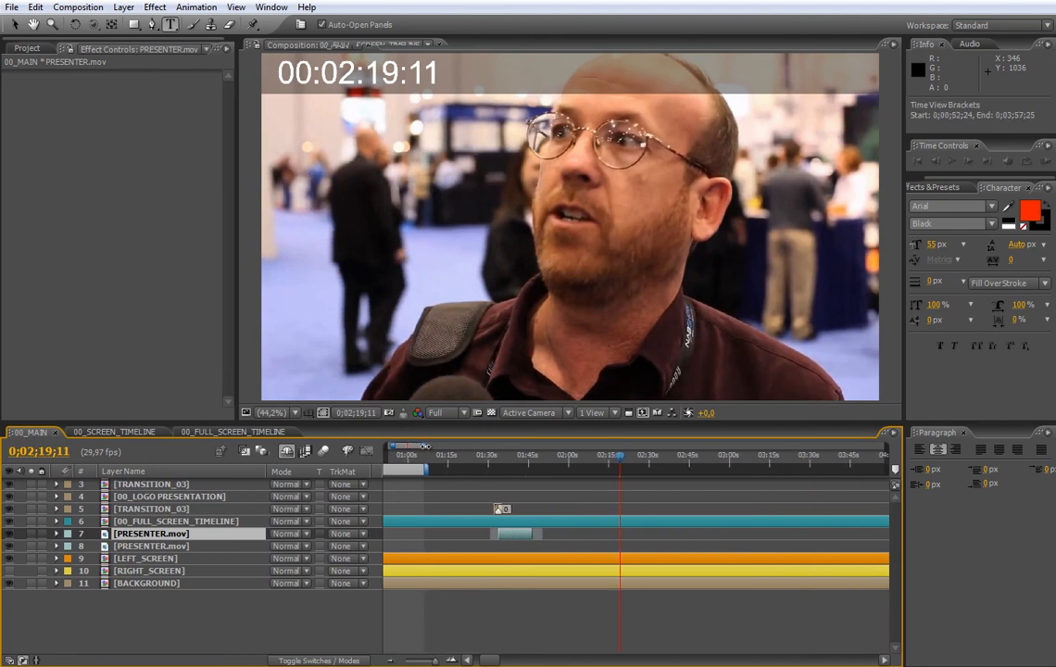
{"action": "left_click", "coordinate": [611, 560]}
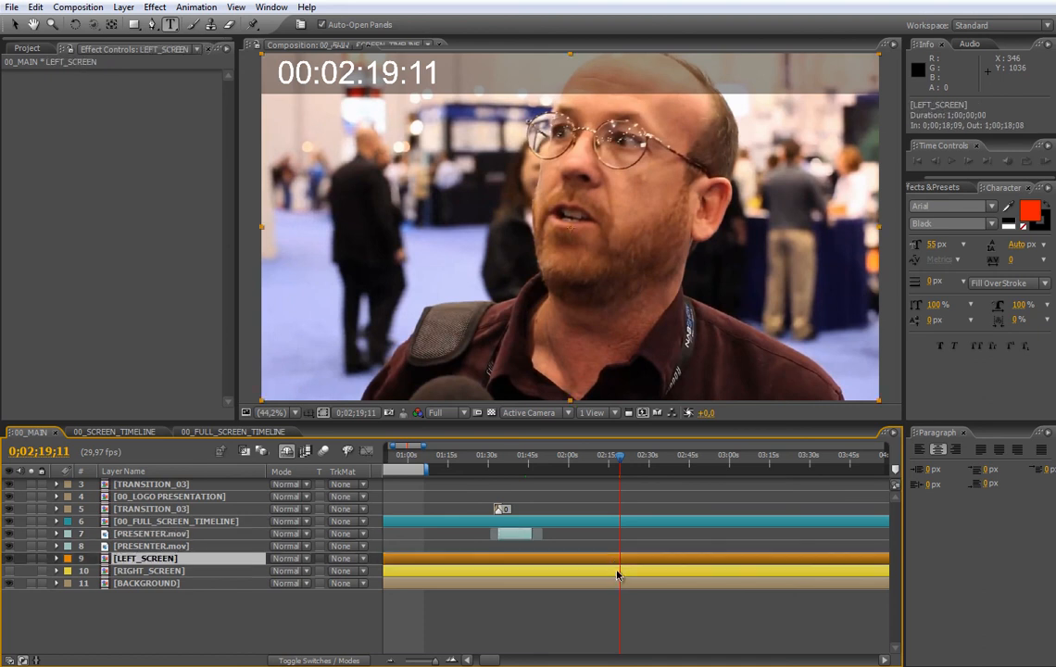
{"action": "left_click", "coordinate": [617, 572], "text": "shift"}
{"action": "left_click", "coordinate": [35, 6]}
{"action": "left_click", "coordinate": [74, 179]}
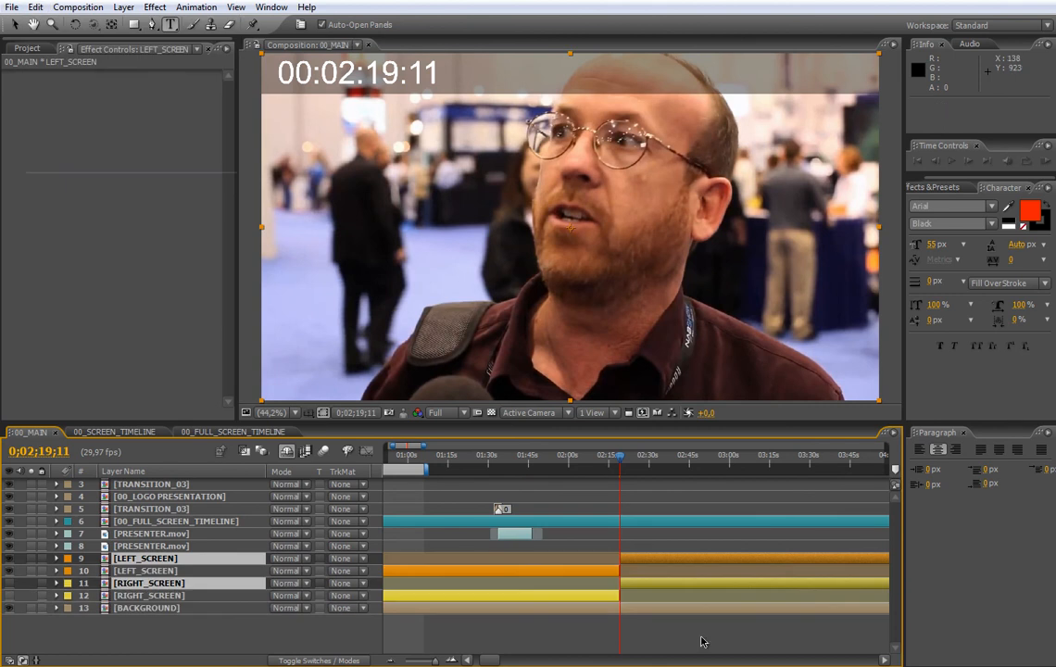
Stack the later LEFT_SCREEN and RIGHT_SCREEN parts above the earlier ones, hide the later LEFT_SCREEN and show the later RIGHT_SCREEN.
{"action": "left_click", "coordinate": [580, 653]}
{"action": "left_click", "coordinate": [643, 583]}
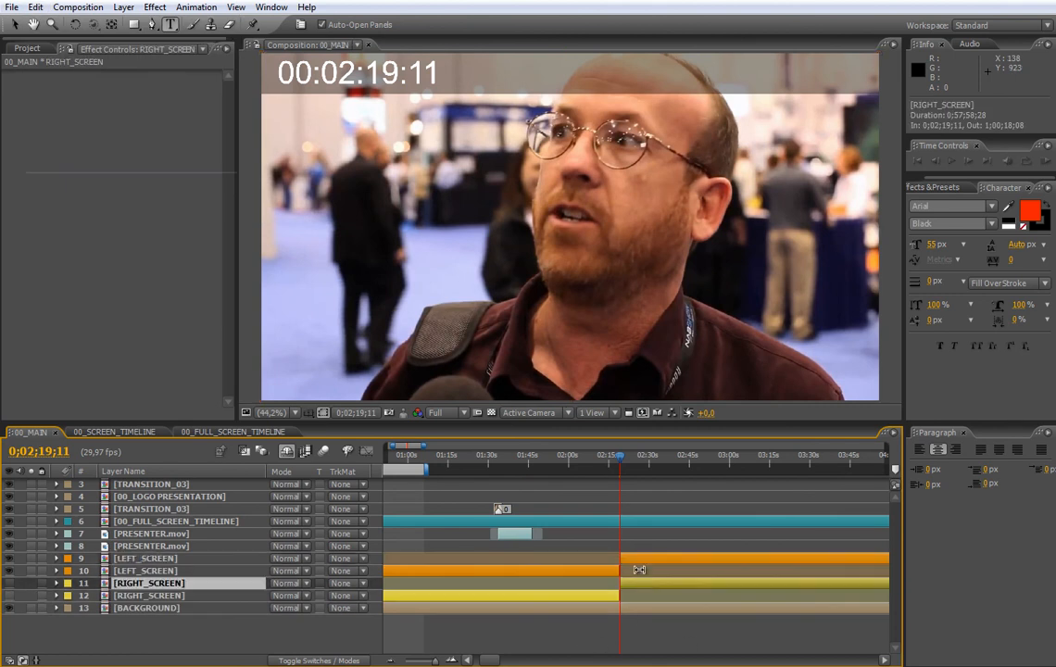
{"action": "left_click", "coordinate": [636, 559], "text": "ctrl"}
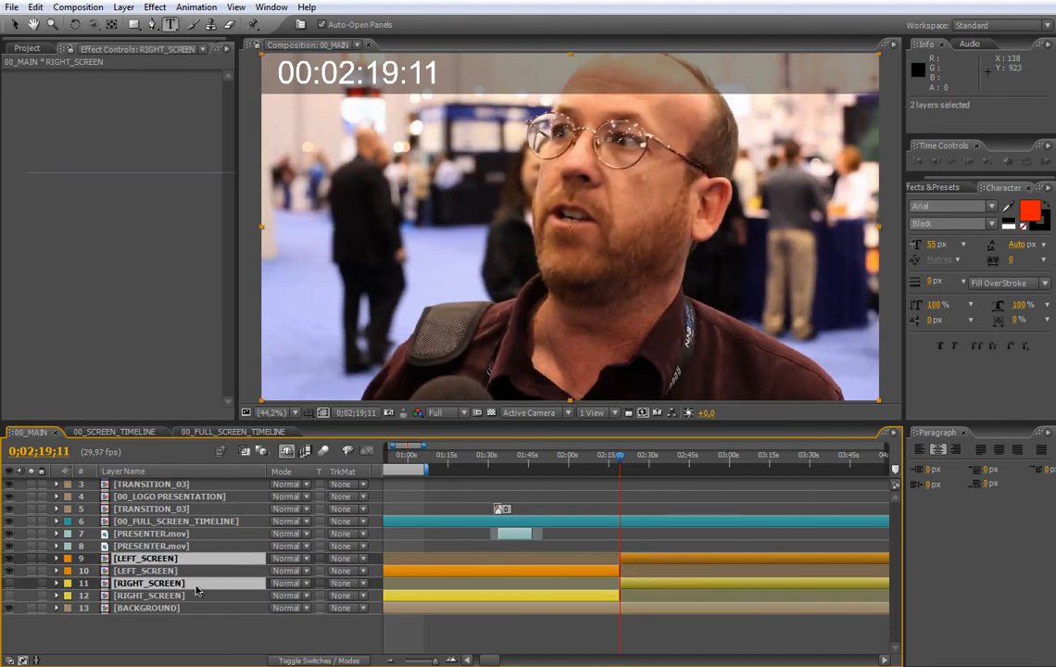
{"action": "left_click_drag", "start_coordinate": [197, 589], "coordinate": [206, 572]}
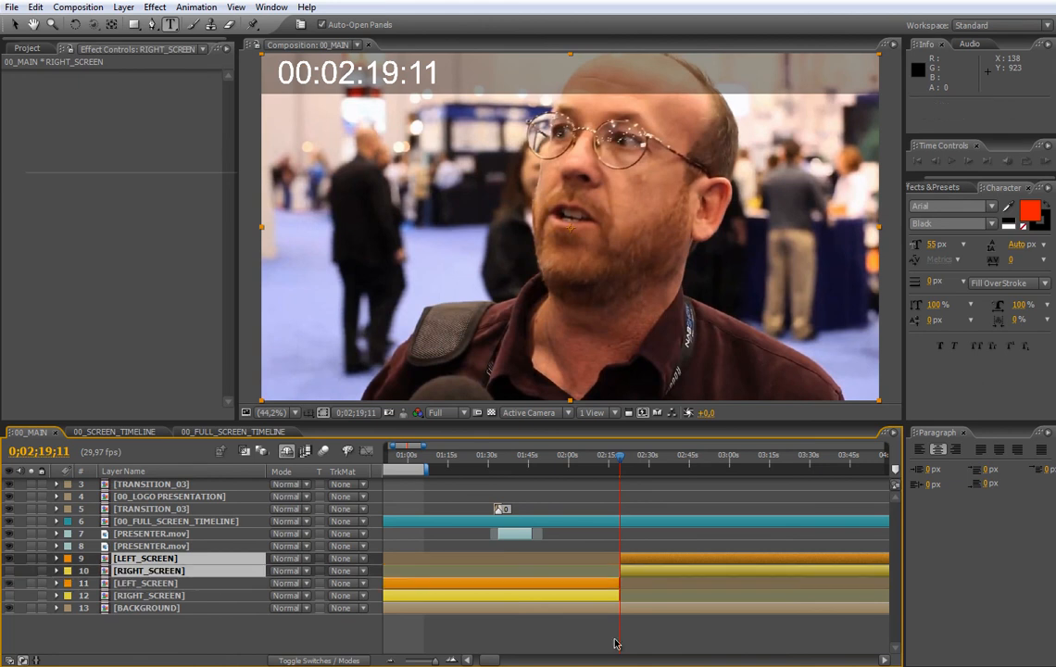
{"action": "left_click", "coordinate": [632, 654]}
{"action": "left_click_drag", "start_coordinate": [9, 559], "coordinate": [12, 571]}
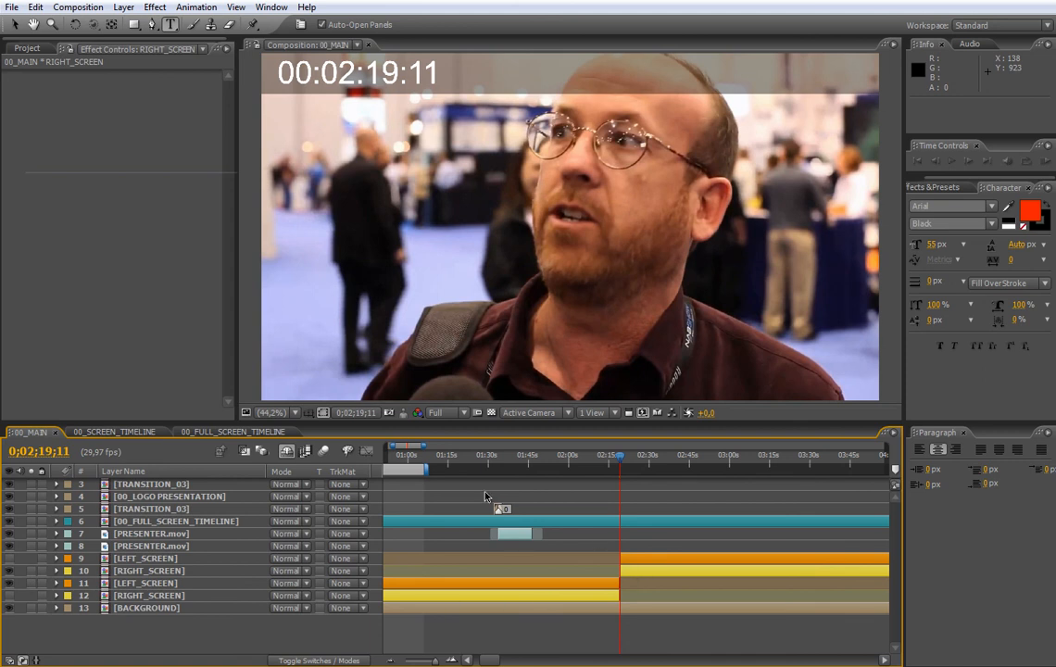
Duplicate the lower TRANSITION_03 in 00_MAIN, align the copy's marker with the screen cut at 0;02;19;11 and preview it.
{"action": "left_click_drag", "start_coordinate": [426, 448], "coordinate": [409, 447]}
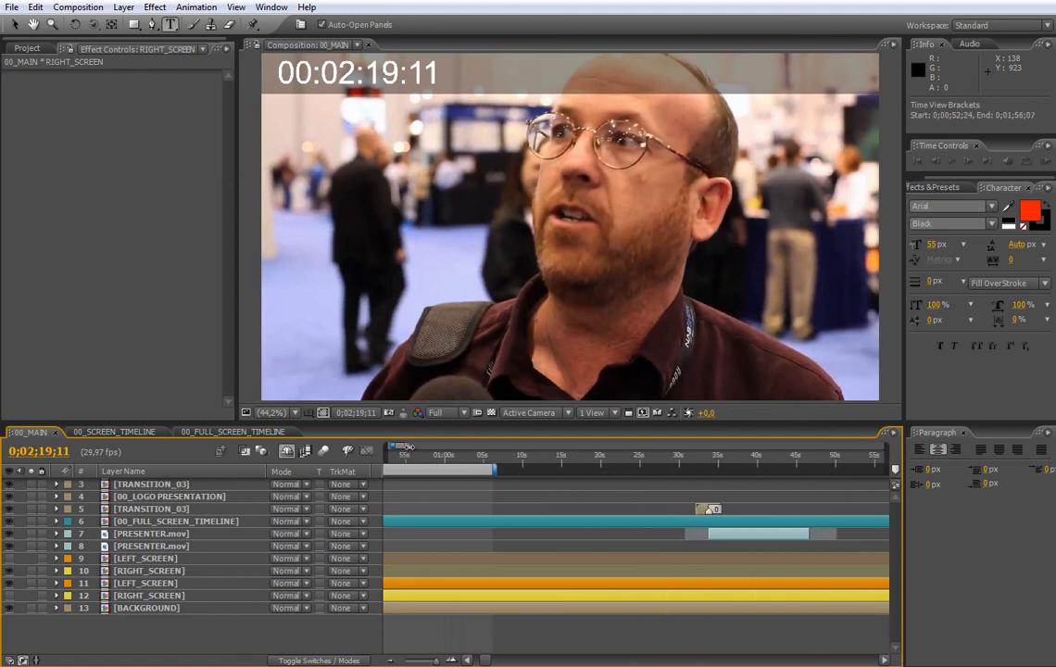
{"action": "left_click", "coordinate": [703, 512]}
{"action": "left_click", "coordinate": [36, 9]}
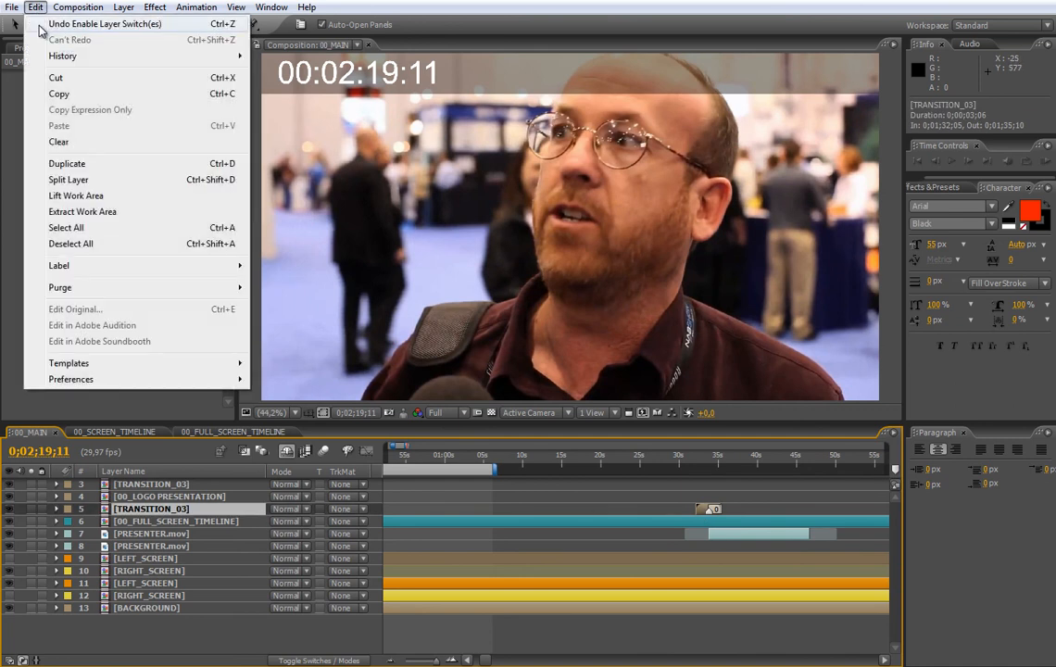
{"action": "left_click", "coordinate": [72, 162]}
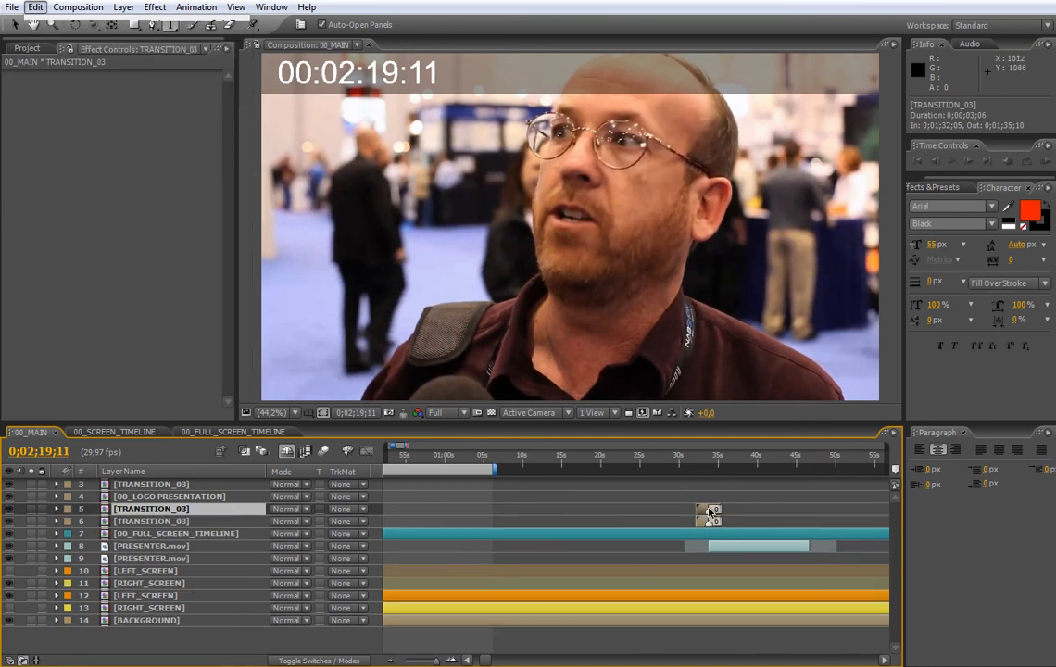
{"action": "left_click_drag", "start_coordinate": [704, 512], "coordinate": [485, 522]}
{"action": "left_click", "coordinate": [481, 471]}
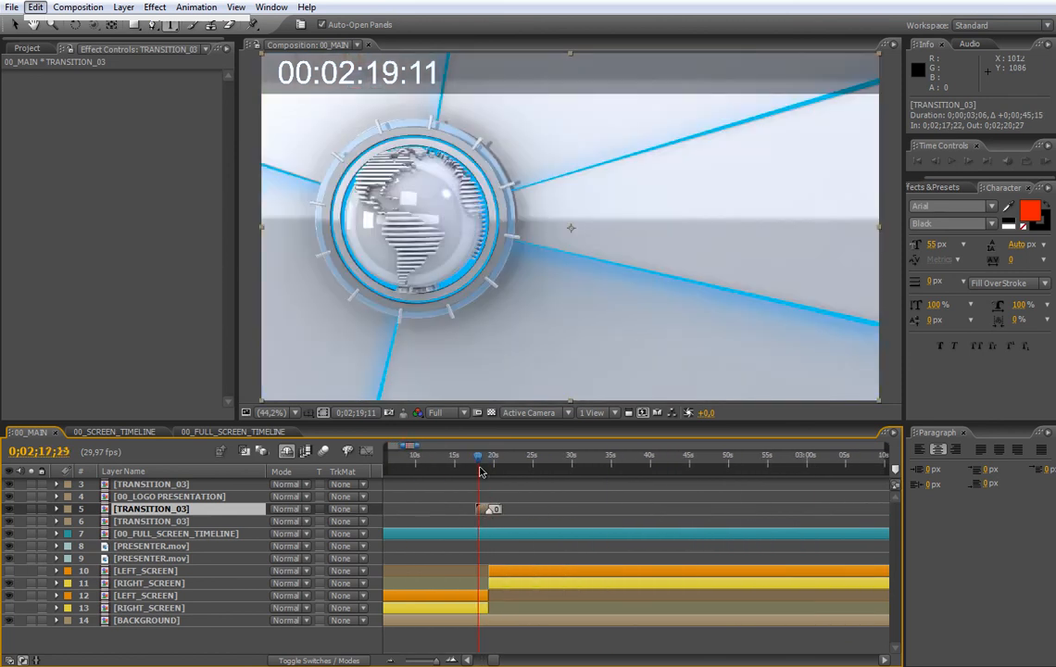
{"action": "mouse_move", "coordinate": [482, 471]}
{"action": "left_mouse_down"}
{"action": "mouse_move", "coordinate": [507, 476]}
{"action": "mouse_move", "coordinate": [491, 481]}
{"action": "left_mouse_up"}
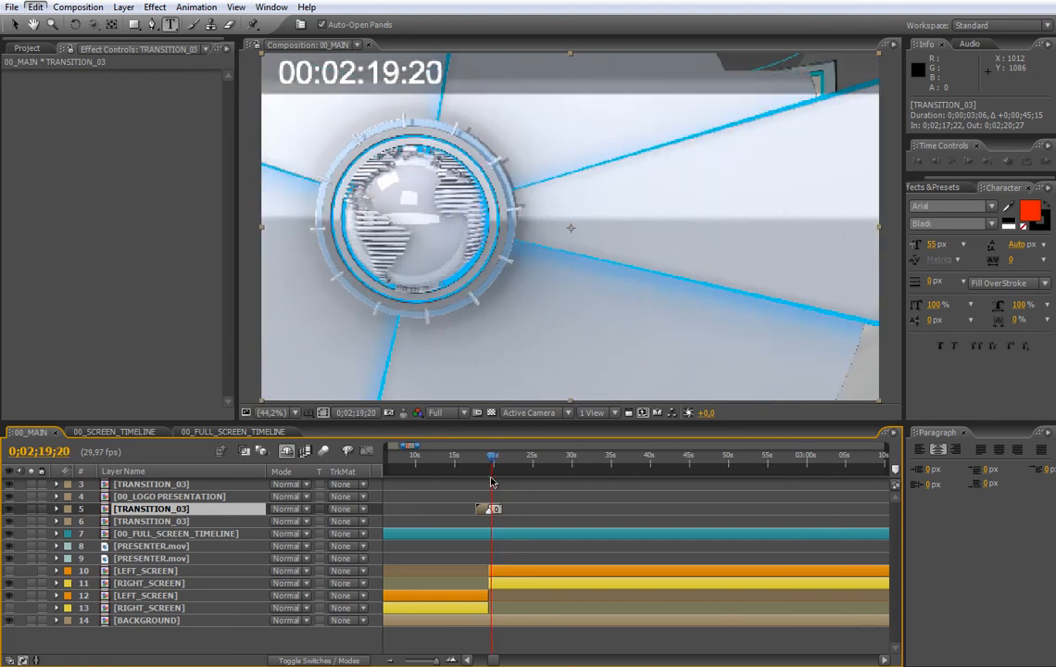
Split INTERVIEW_SAMPLE.jpg in 00_SCREEN_TIMELINE at 0;01;59;04 and delete the later part.
{"action": "left_click", "coordinate": [125, 432]}
{"action": "left_click", "coordinate": [724, 535]}
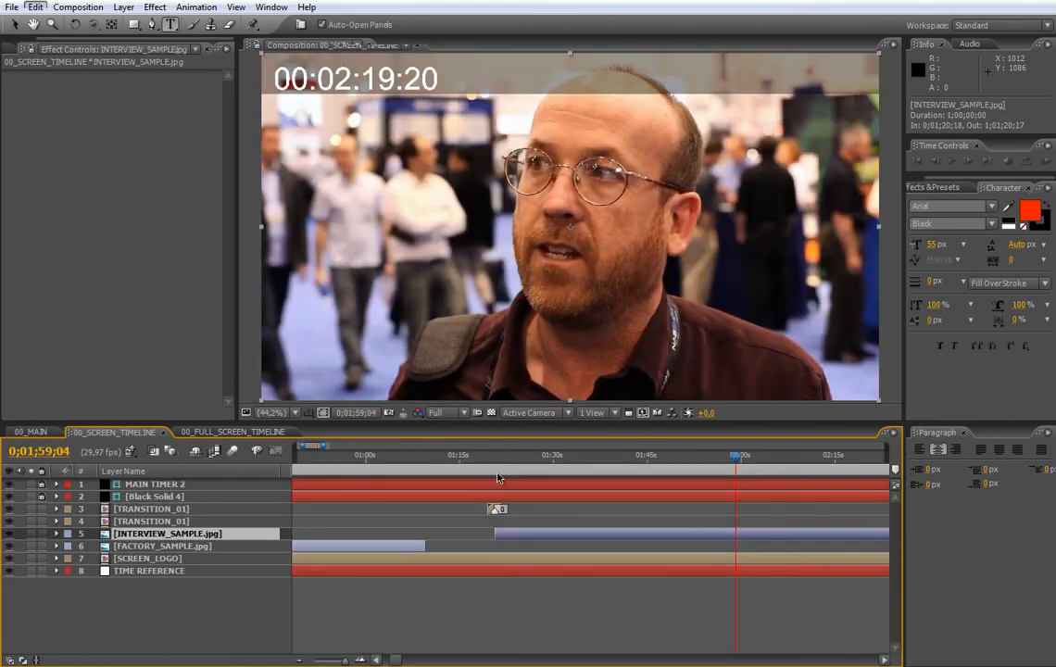
{"action": "left_click", "coordinate": [35, 6]}
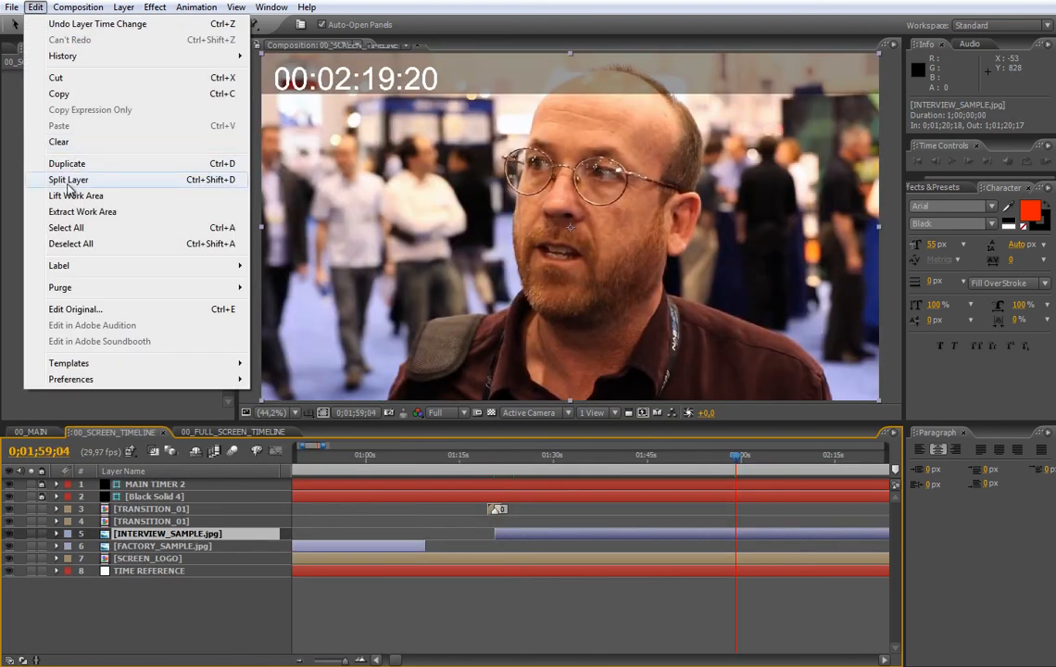
{"action": "left_click", "coordinate": [68, 178]}
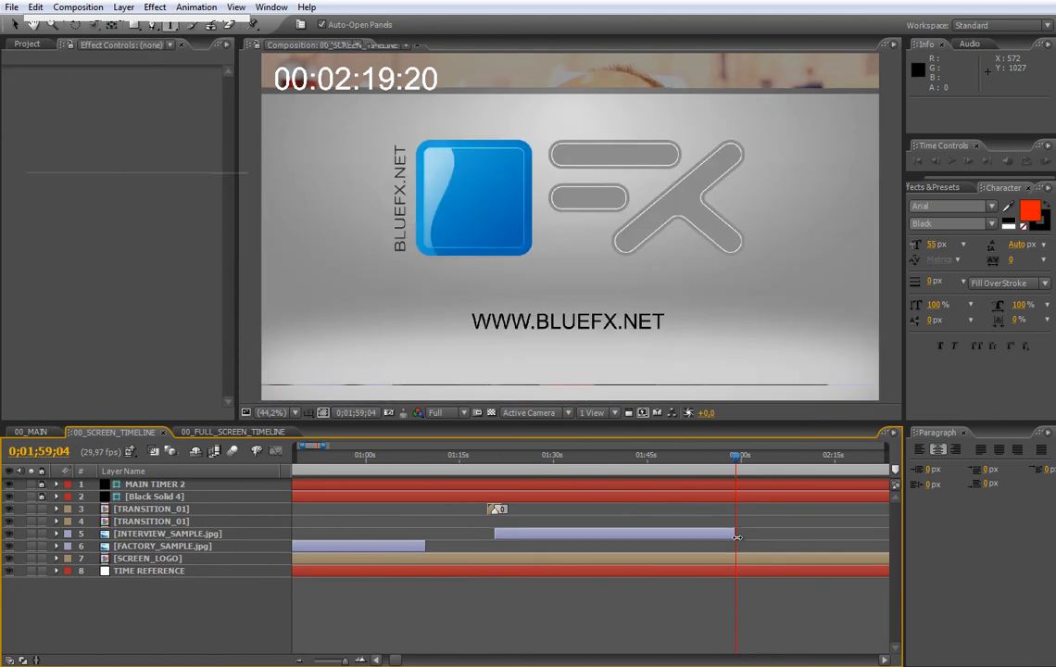
Add PRESENTER.mov to 00_MAIN directly above the upper LEFT_SCREEN layer, starting at 0;02;19;14.
{"action": "left_click", "coordinate": [31, 432]}
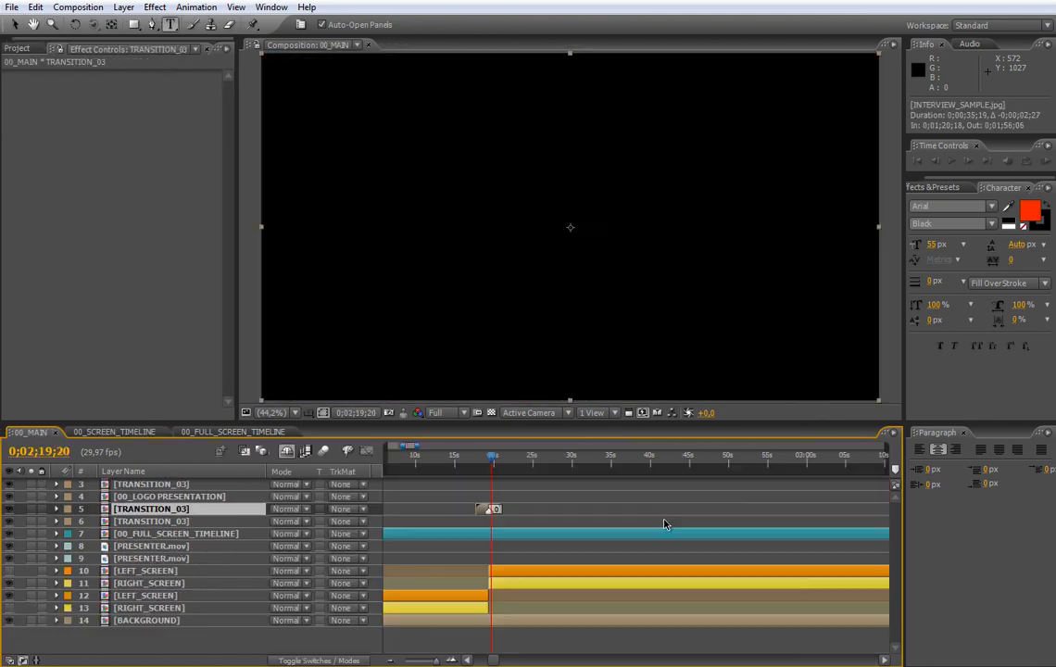
{"action": "mouse_move", "coordinate": [491, 460]}
{"action": "left_mouse_down"}
{"action": "mouse_move", "coordinate": [506, 463]}
{"action": "mouse_move", "coordinate": [490, 463]}
{"action": "left_mouse_up"}
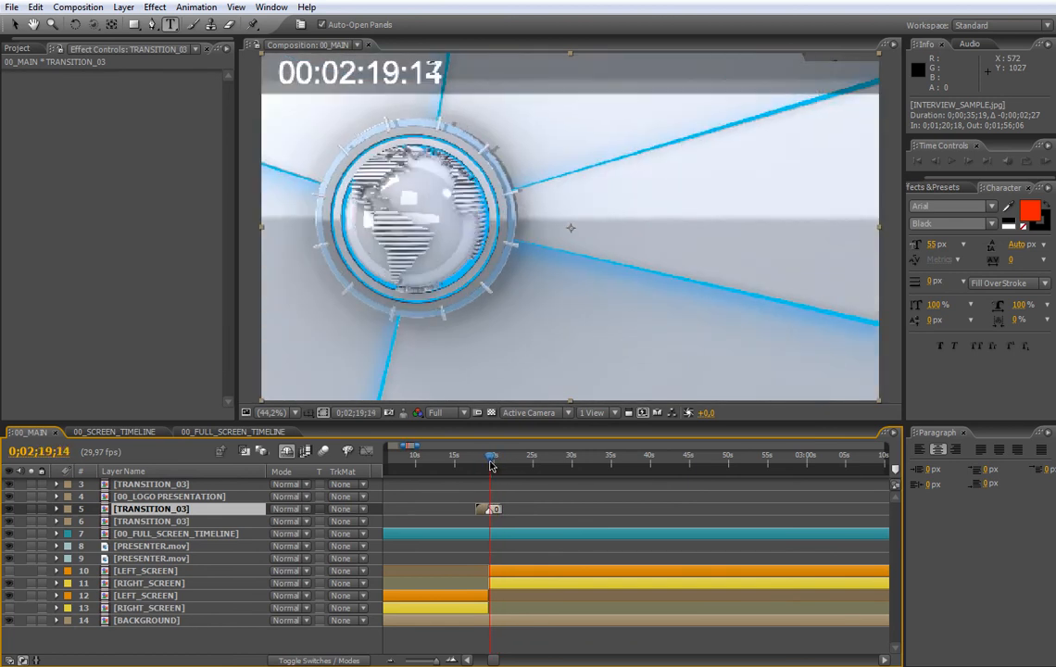
{"action": "left_click", "coordinate": [24, 52]}
{"action": "left_click_drag", "start_coordinate": [229, 255], "coordinate": [232, 361]}
{"action": "left_click_drag", "start_coordinate": [102, 366], "coordinate": [490, 567]}
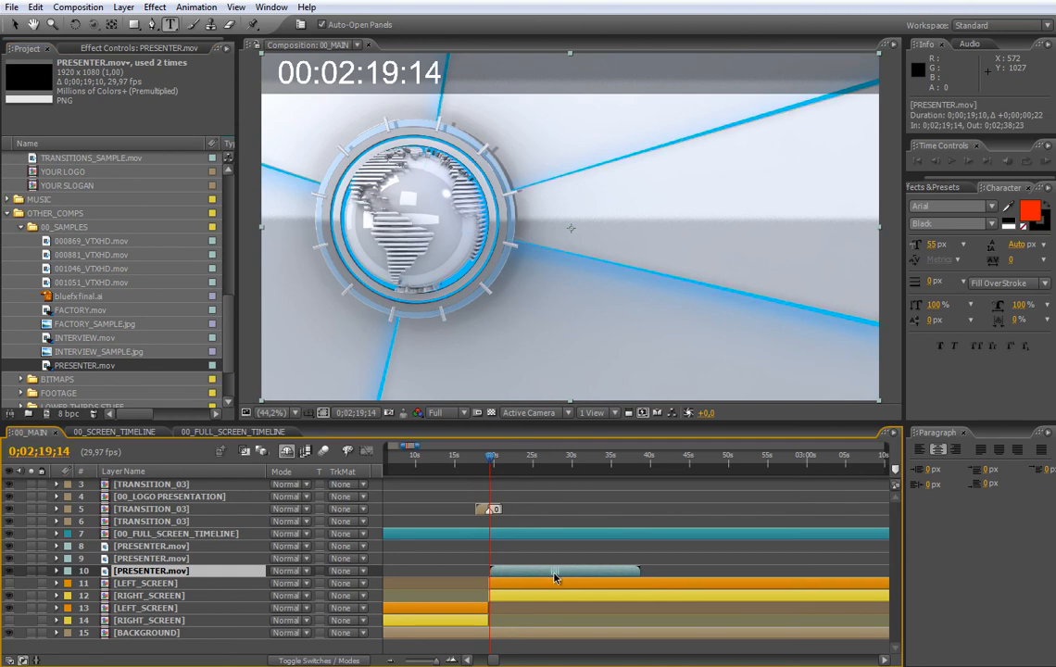
Mirror the new PRESENTER.mov horizontally to -100% scale and move it beside the screen to horizontal position 450,6.
{"action": "key", "text": "v"}
{"action": "left_click_drag", "start_coordinate": [880, 238], "coordinate": [264, 232]}
{"action": "left_click", "coordinate": [498, 484]}
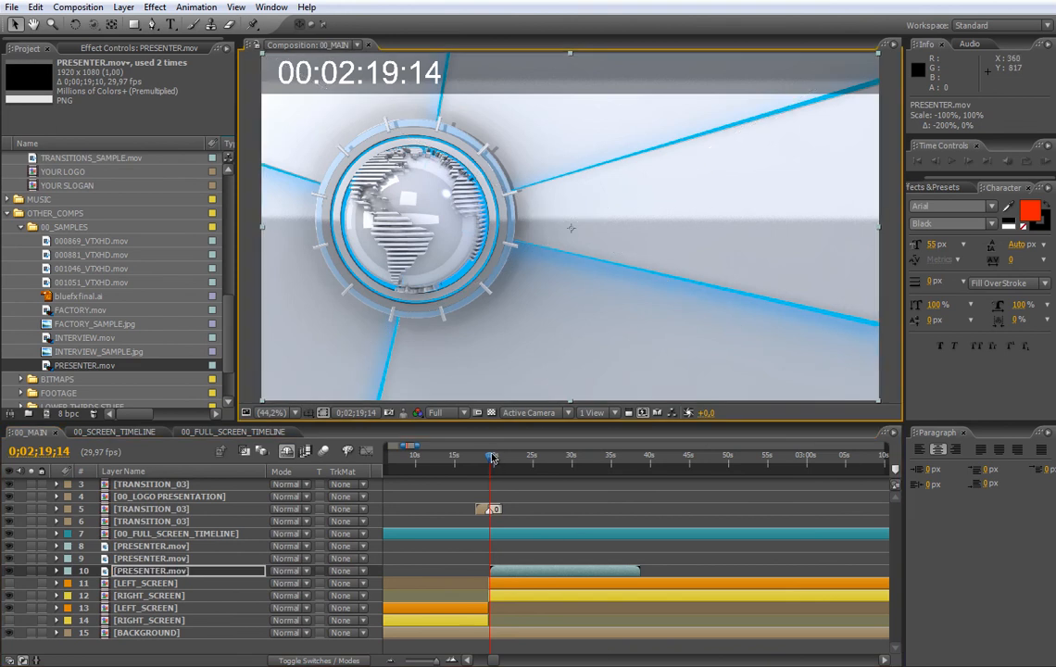
{"action": "left_click_drag", "start_coordinate": [493, 459], "coordinate": [527, 464]}
{"action": "left_click", "coordinate": [493, 299]}
{"action": "left_click_drag", "start_coordinate": [493, 300], "coordinate": [442, 304]}
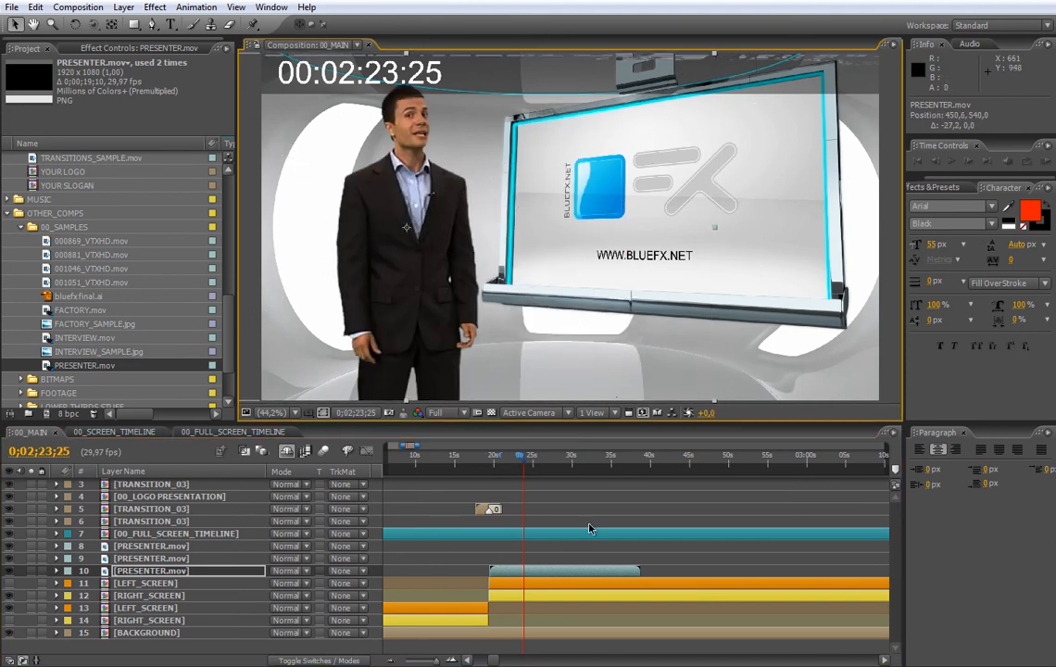
Shift the new PRESENTER.mov earlier in time, trim its start to 0;02;19;10 and go to its end.
{"action": "left_click_drag", "start_coordinate": [556, 570], "coordinate": [484, 577]}
{"action": "left_click_drag", "start_coordinate": [491, 459], "coordinate": [599, 549]}
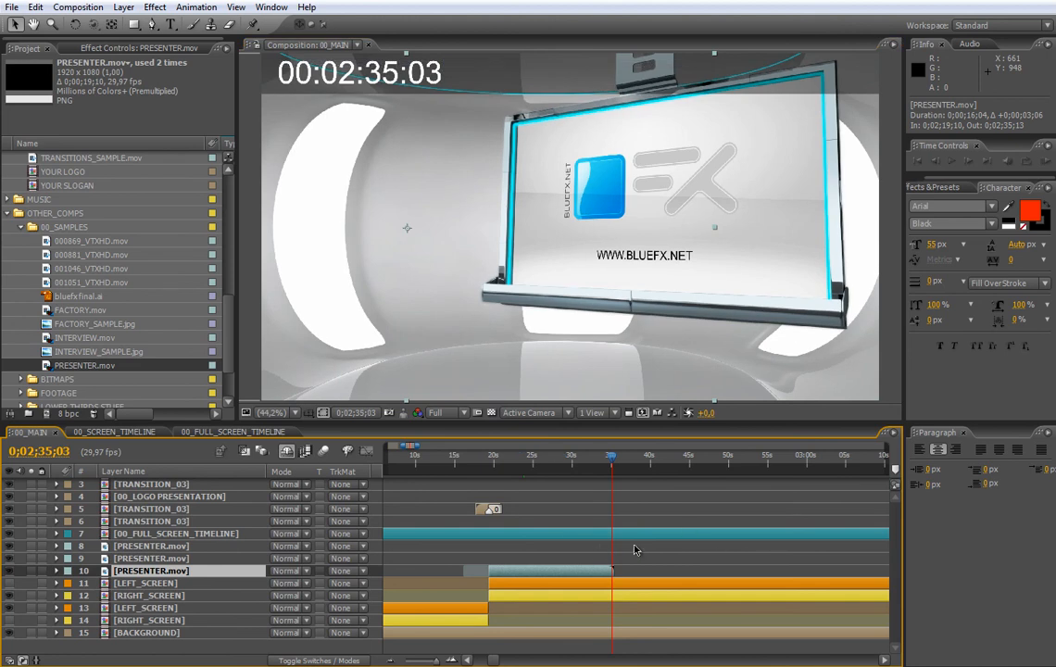
Duplicate the TRANSITION_03 at the screen cut and align the copy's marker with the presenter clip's end at 0;02;35;03.
{"action": "left_click", "coordinate": [487, 510]}
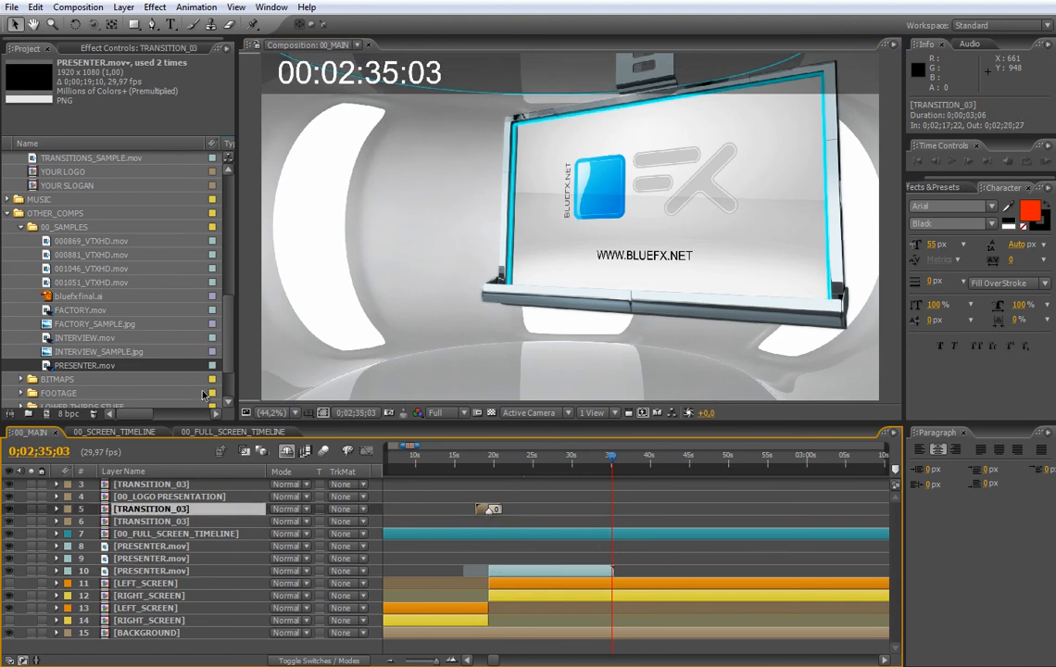
{"action": "left_click", "coordinate": [36, 7]}
{"action": "left_click", "coordinate": [56, 160]}
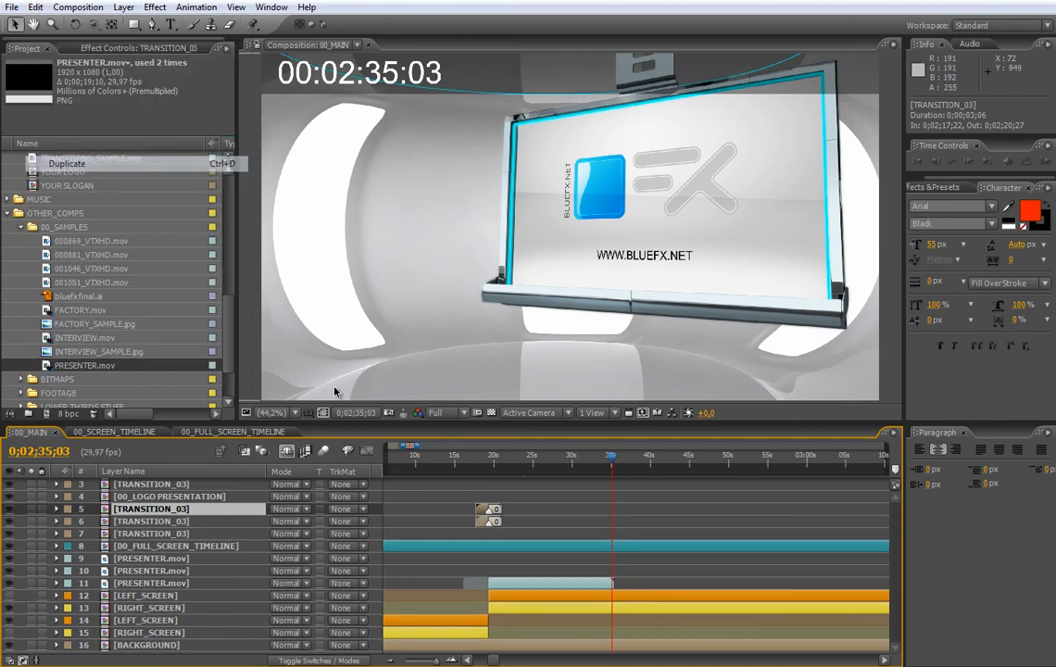
{"action": "left_click_drag", "start_coordinate": [481, 511], "coordinate": [604, 533]}
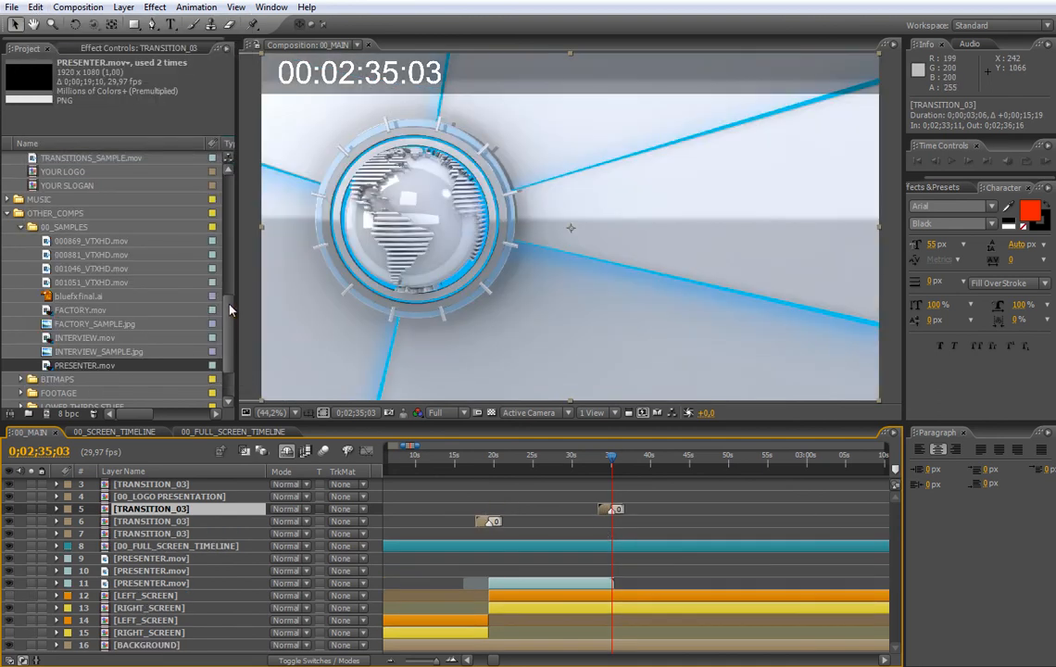
Place 00_LOGO PRESENTATION above the last PRESENTER.mov, starting at 0;02;34;29 under the transition, and preview the changeover.
{"action": "scroll", "coordinate": [204, 278], "scroll_direction": "up", "scroll_amount": 10}
{"action": "left_click_drag", "start_coordinate": [94, 185], "coordinate": [640, 588]}
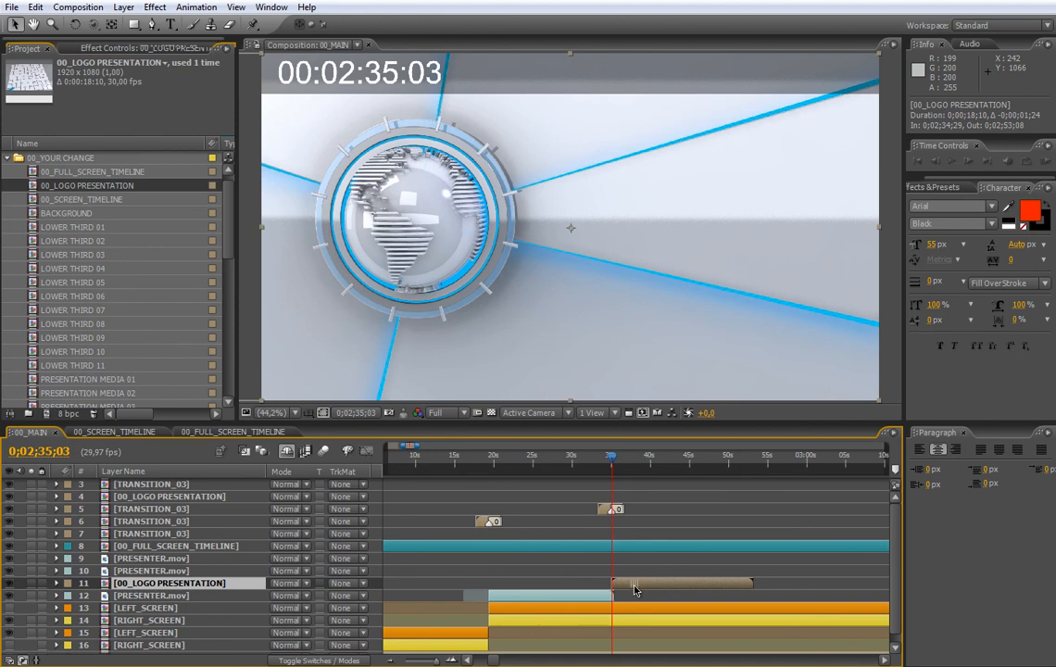
{"action": "left_click", "coordinate": [615, 457]}
{"action": "key", "text": "space"}
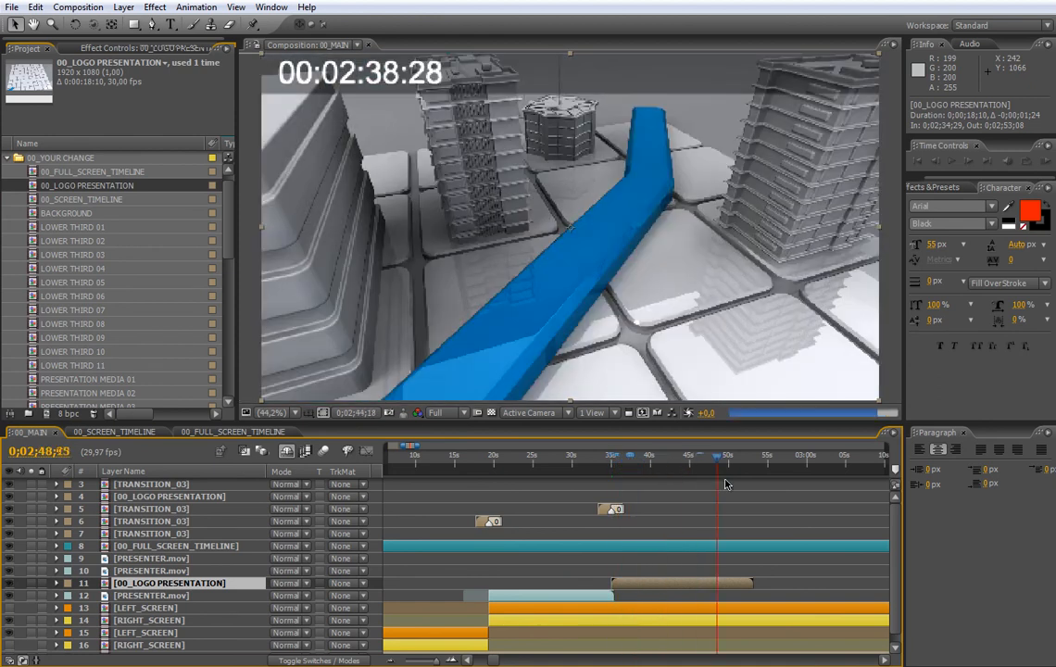
{"action": "left_click", "coordinate": [627, 455]}
{"action": "mouse_move", "coordinate": [619, 484]}
{"action": "left_mouse_down"}
{"action": "mouse_move", "coordinate": [607, 487]}
{"action": "mouse_move", "coordinate": [640, 490]}
{"action": "mouse_move", "coordinate": [608, 491]}
{"action": "left_mouse_up"}
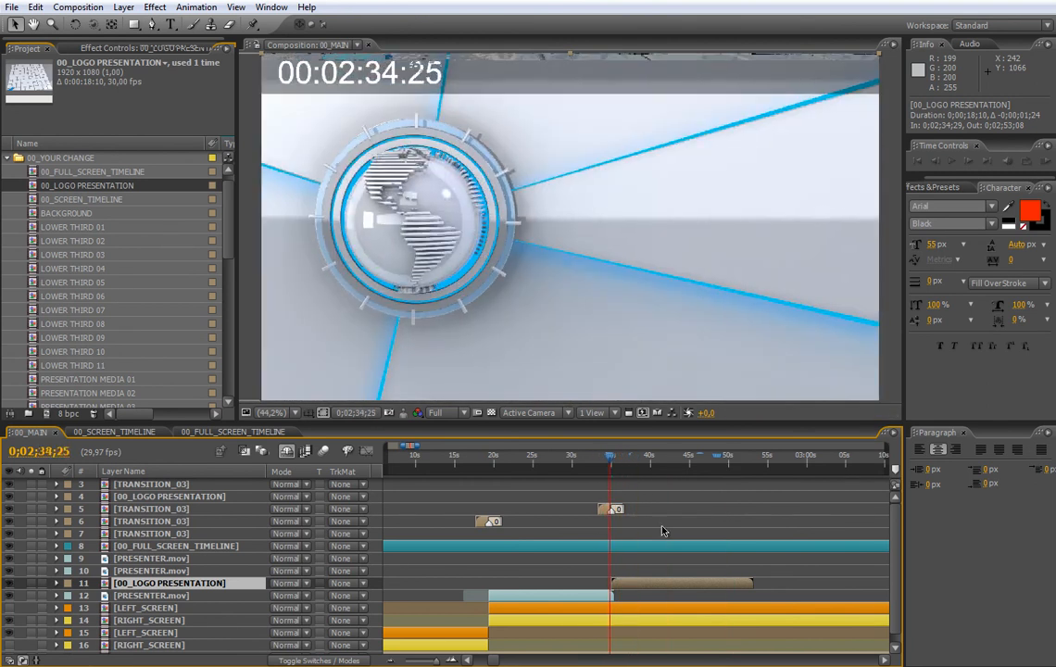
Review the whole 00_MAIN timeline from its start and check the screen and full-screen timelines.
{"action": "left_click_drag", "start_coordinate": [403, 447], "coordinate": [387, 446]}
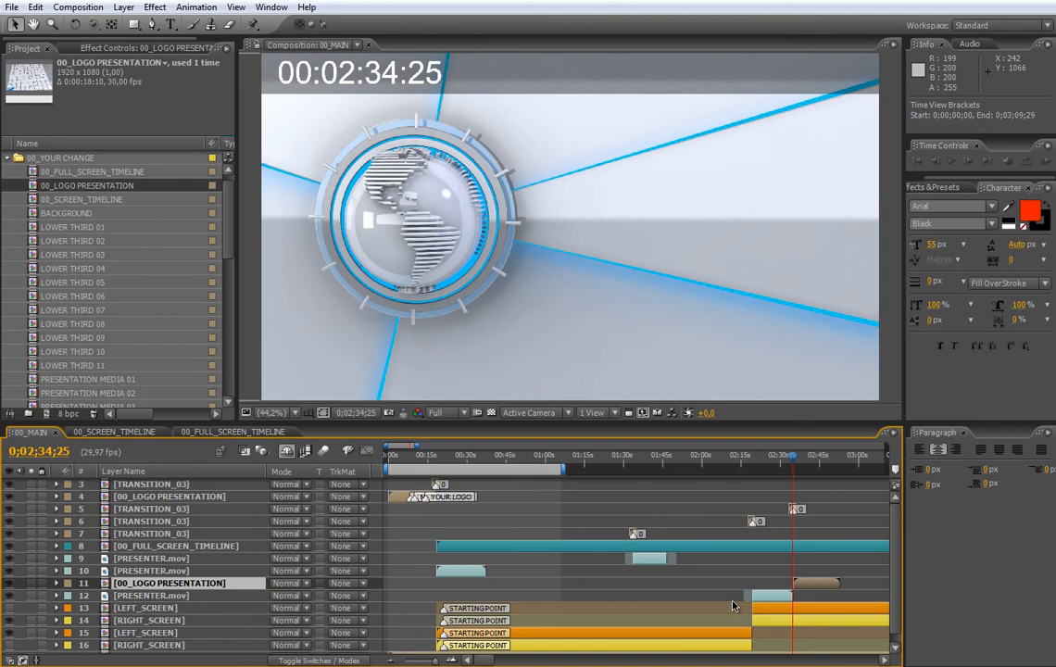
{"action": "left_click", "coordinate": [129, 433]}
{"action": "left_click", "coordinate": [189, 432]}
{"action": "left_click", "coordinate": [136, 434]}
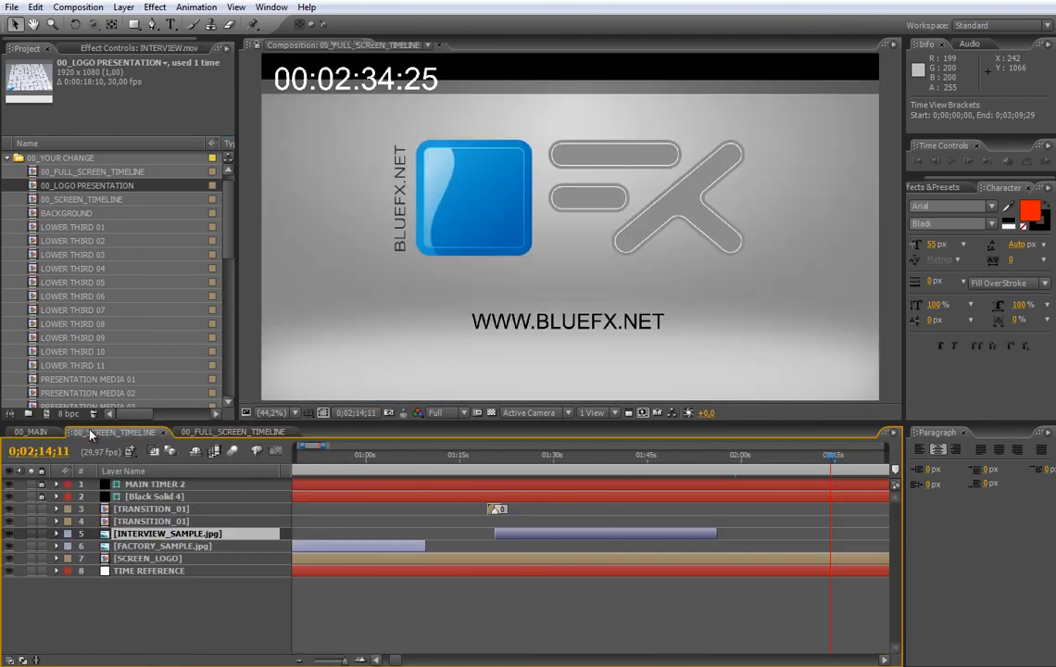
{"action": "left_click", "coordinate": [30, 432]}
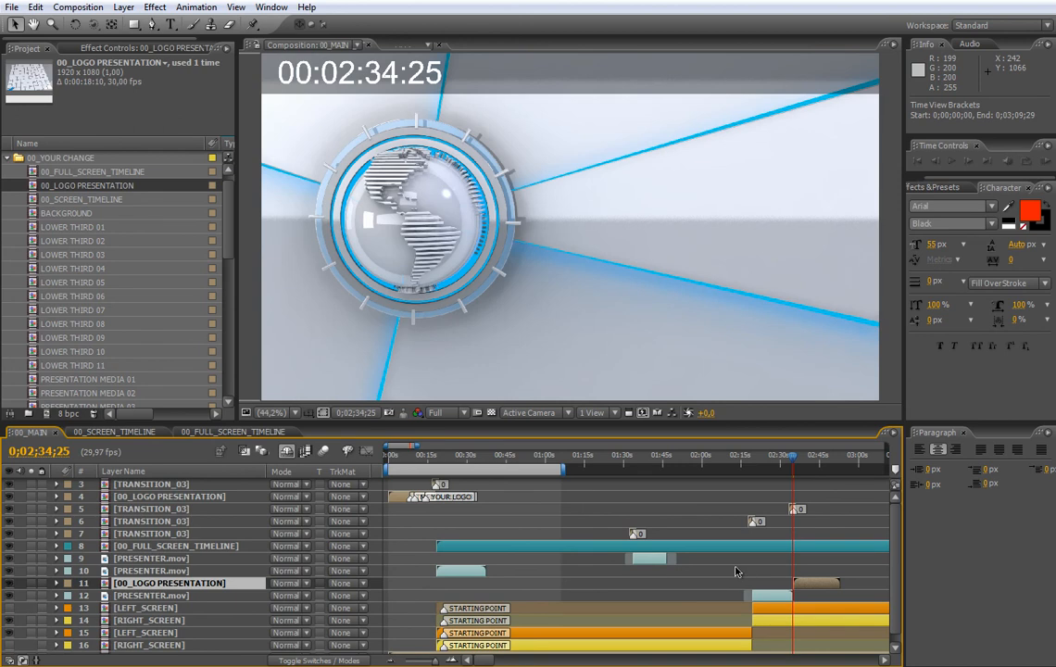